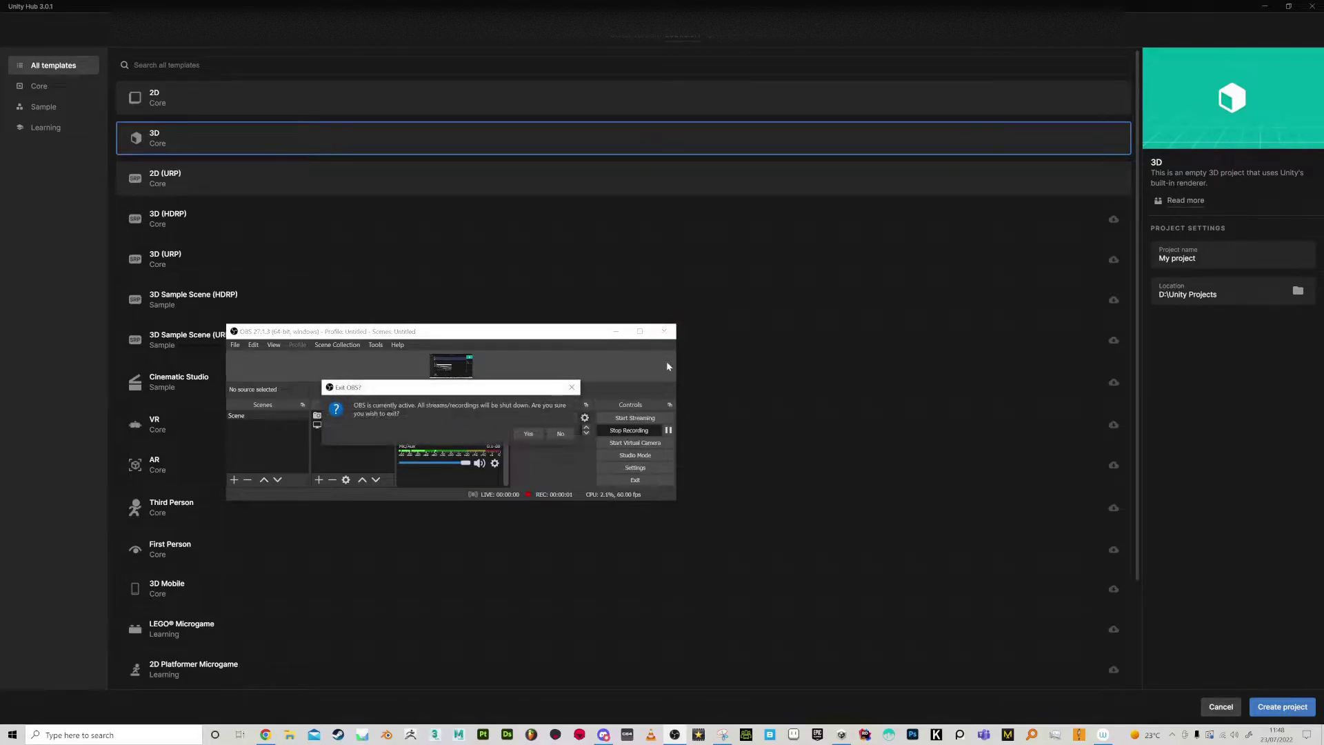
Decline exiting OBS and minimize the OBS window to reveal Unity Hub
left_click(560, 436)
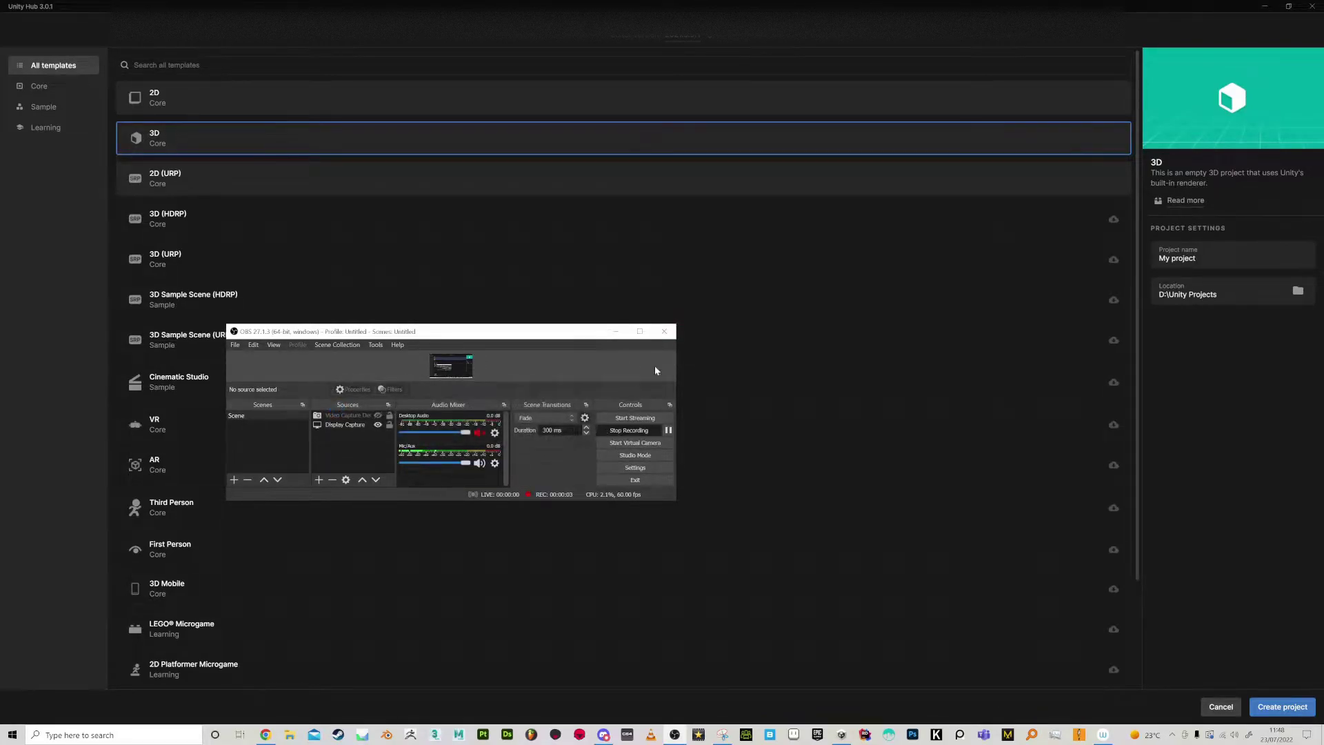
left_click(615, 332)
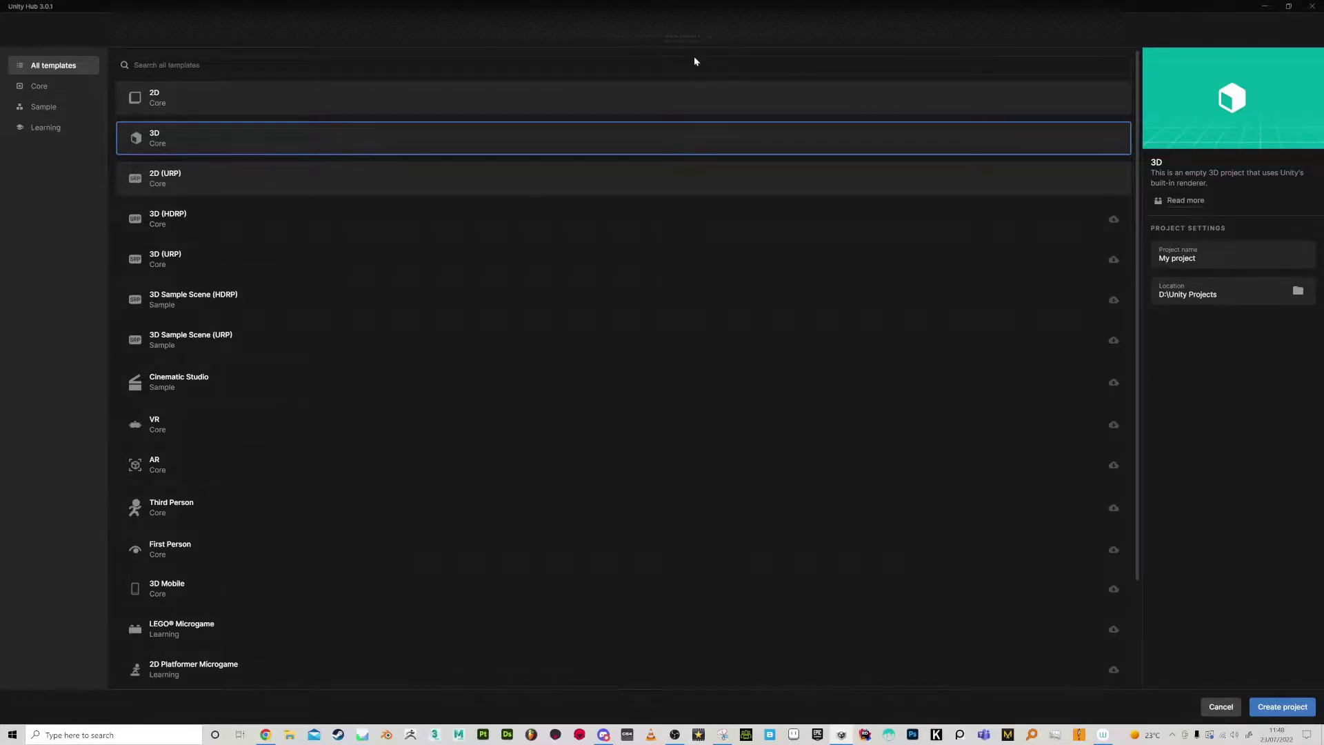
Download the 3D (URP) template and create a project named 'URP_BDaFX update'
left_click(186, 263)
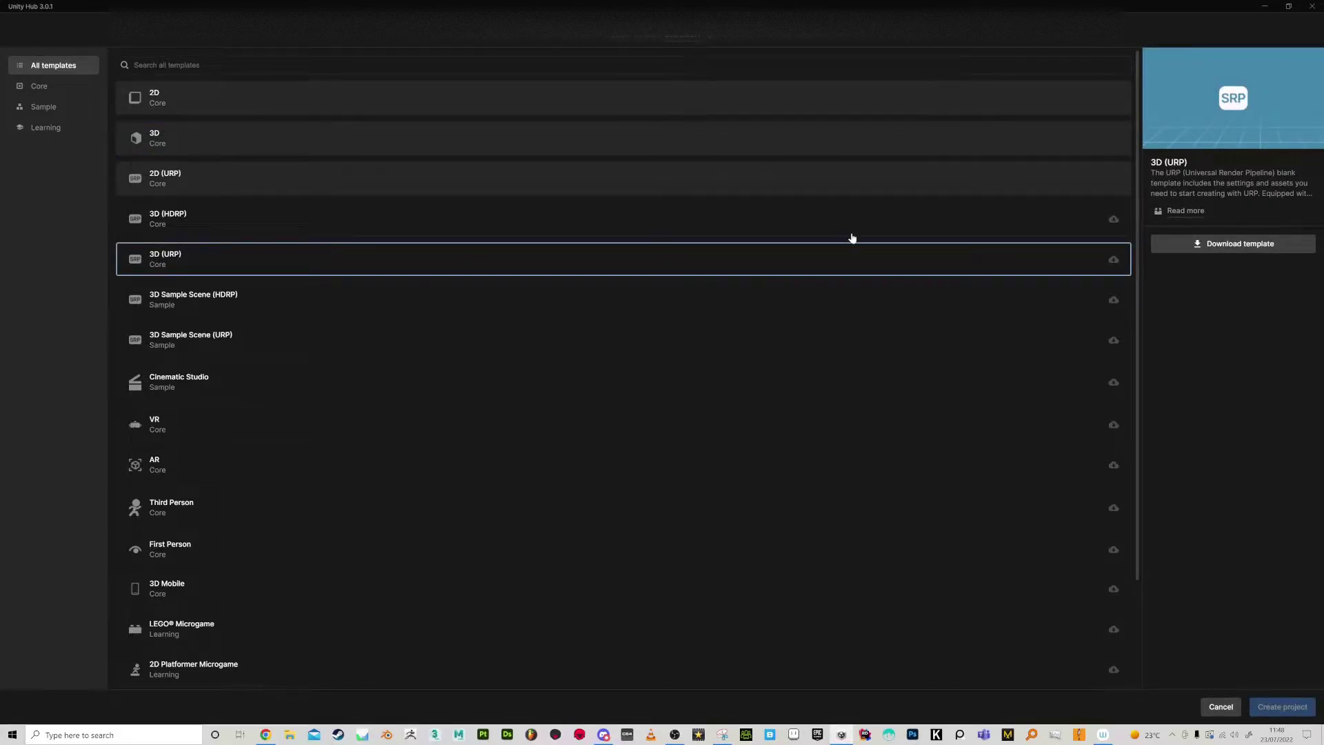
left_click(1227, 247)
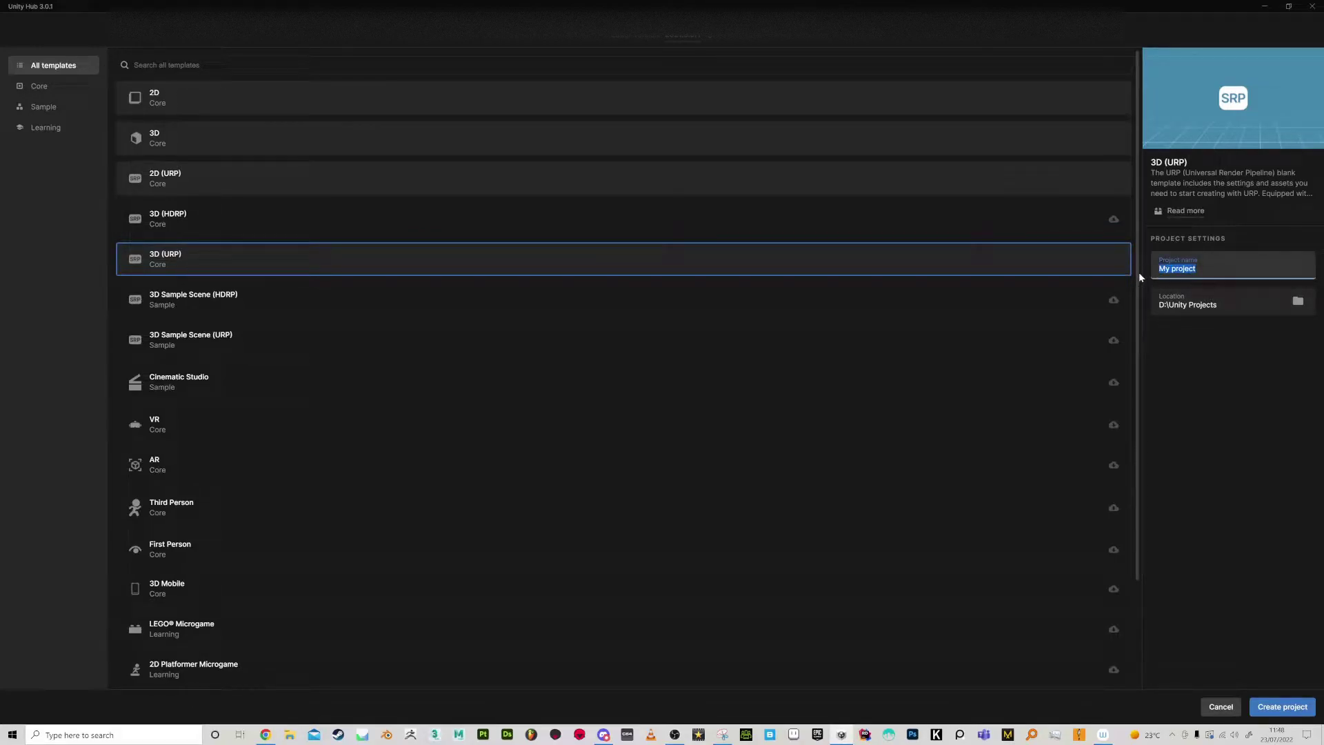
type("URP")
type("_BDA")
type("aFX update")
left_click(1294, 708)
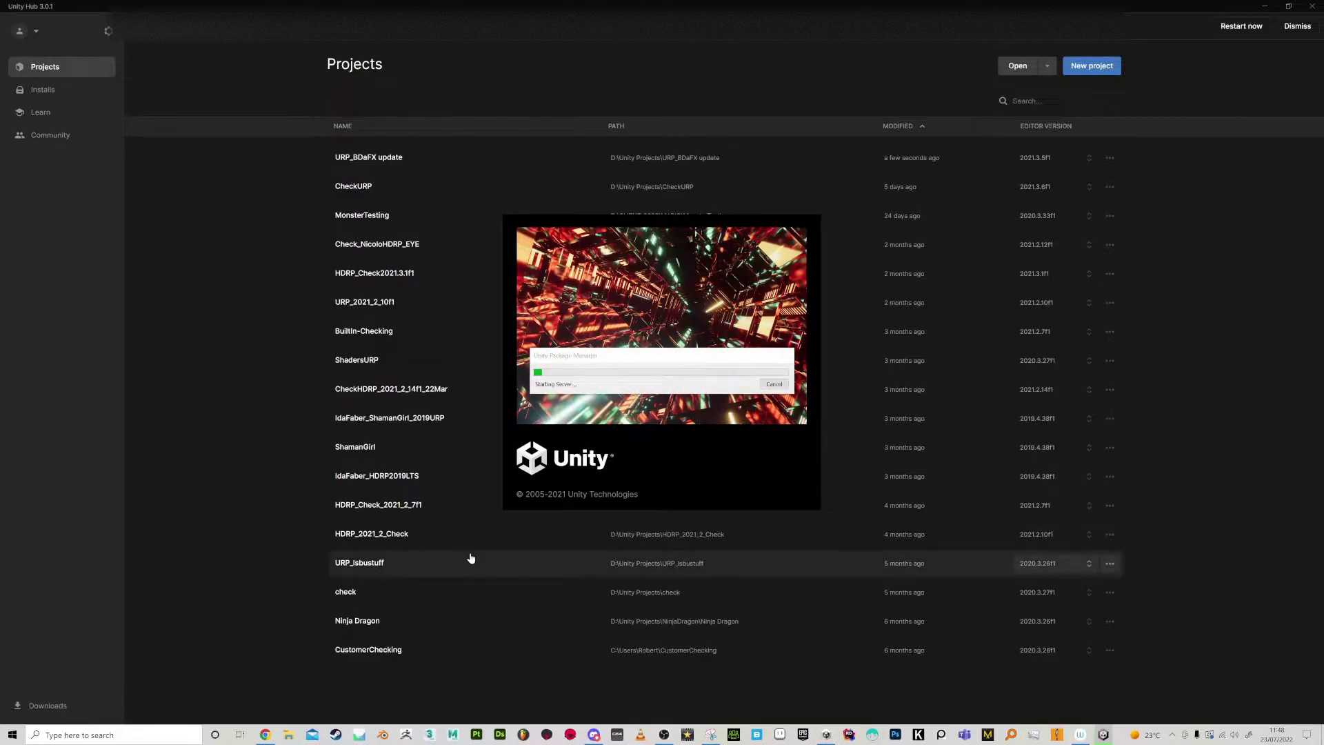
View the BLOOD DECAL PACKs folder details in Google Drive, then head back to Unity
key("alt+Tab")
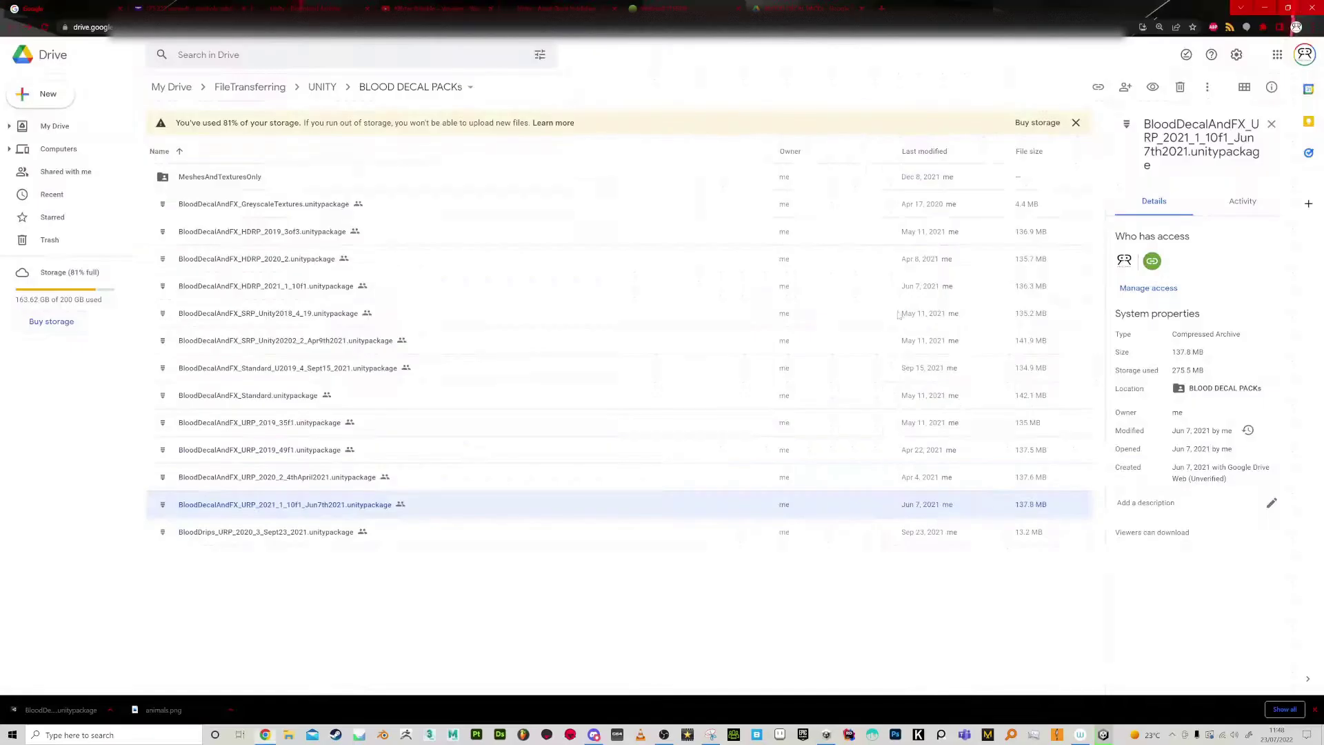
left_click(365, 626)
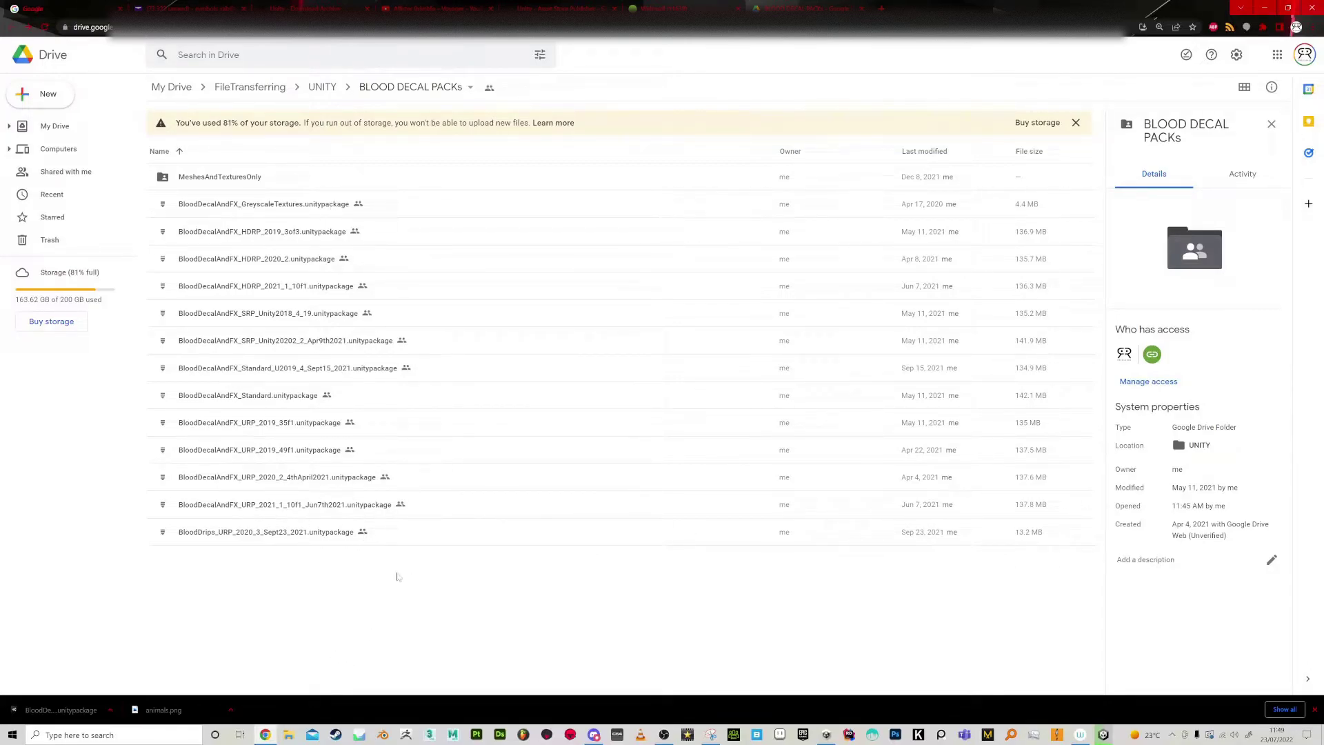
key("alt+Tab")
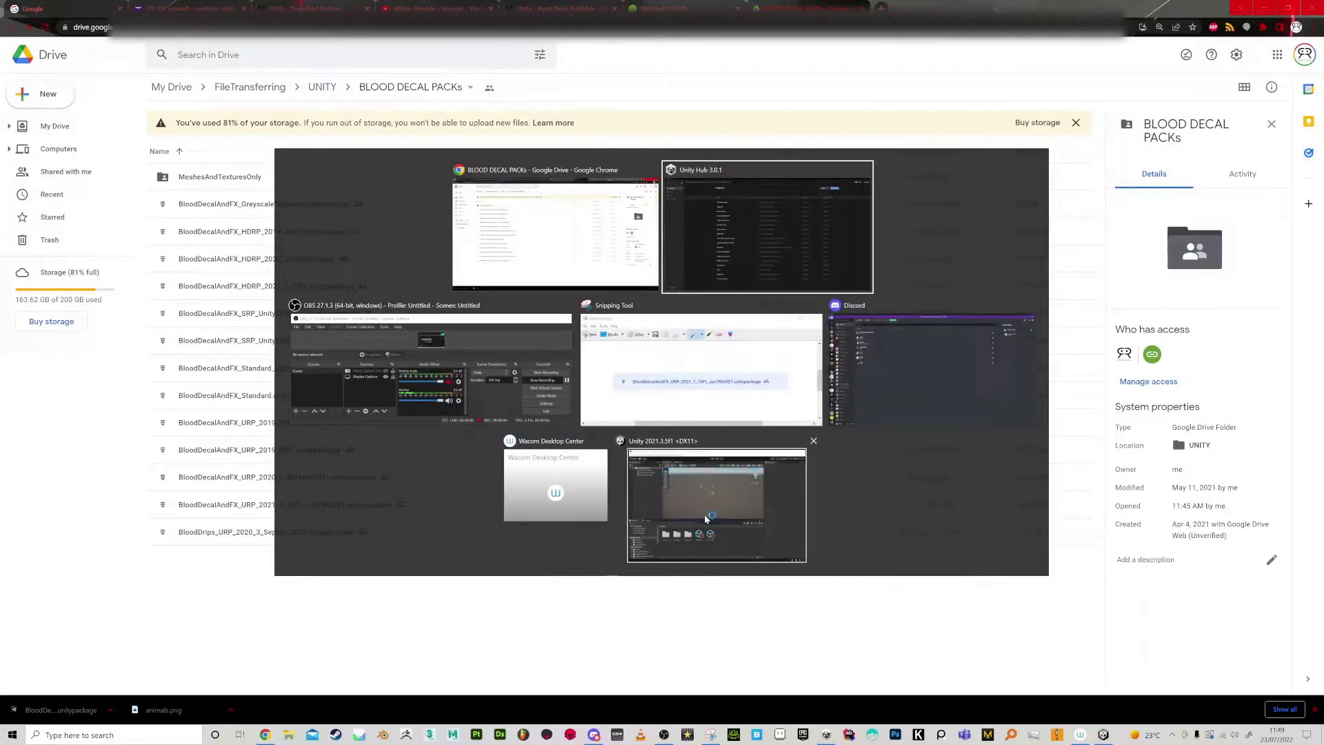
Bring up and maximize the Unity editor, dismiss the update notice, and clear Console errors
left_click(717, 517)
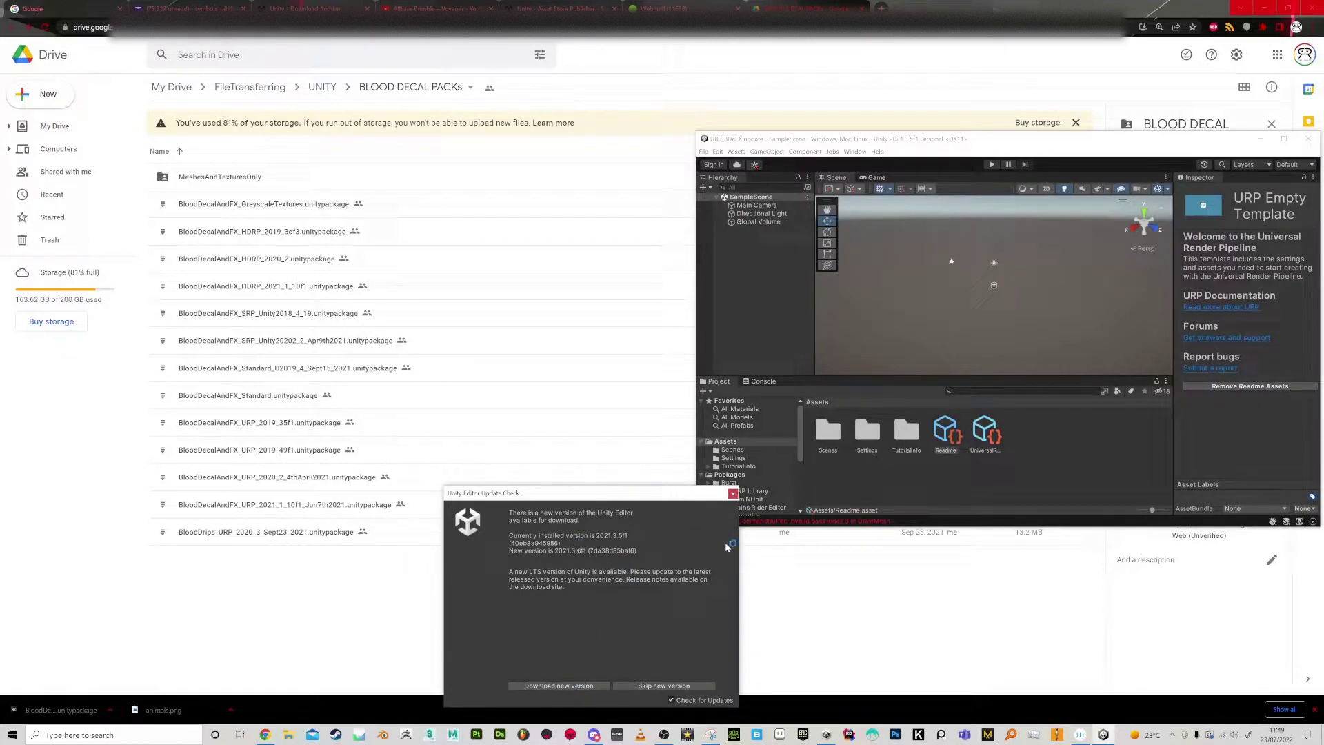
left_click(732, 495)
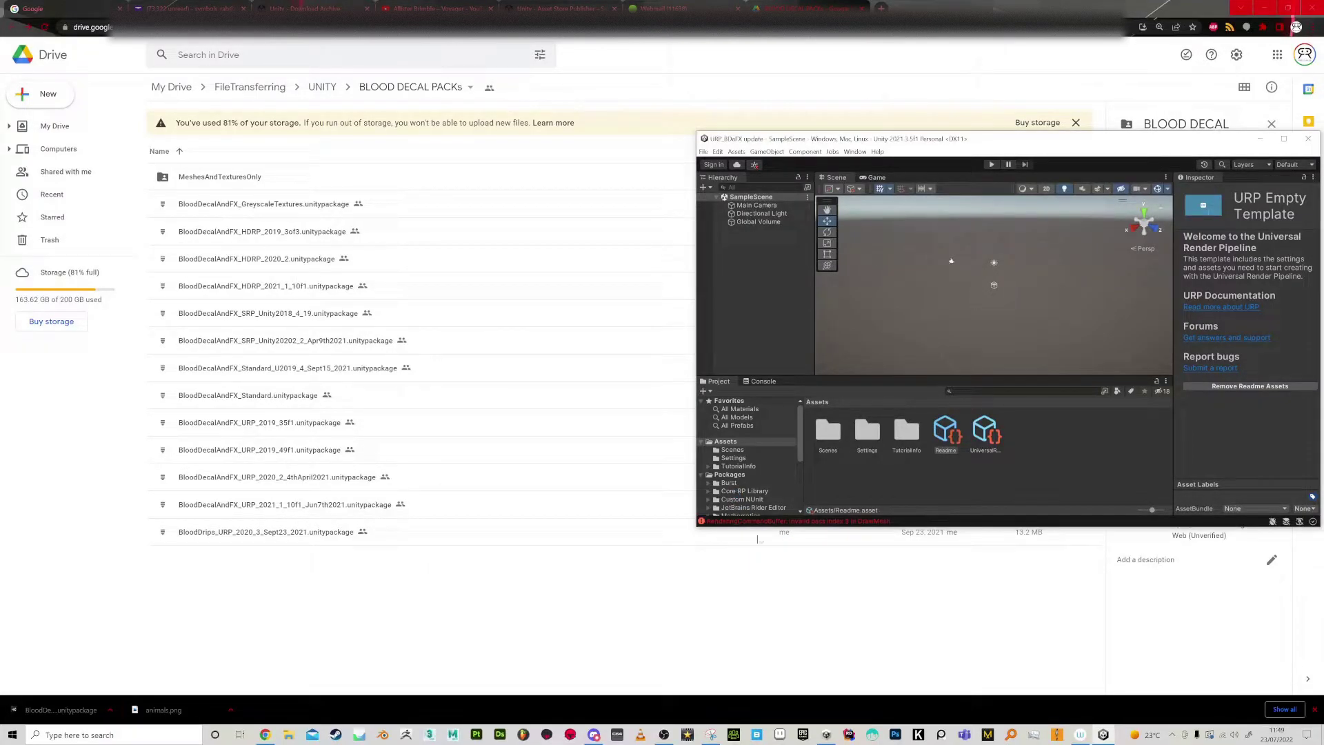
left_click(1284, 139)
left_click(385, 611)
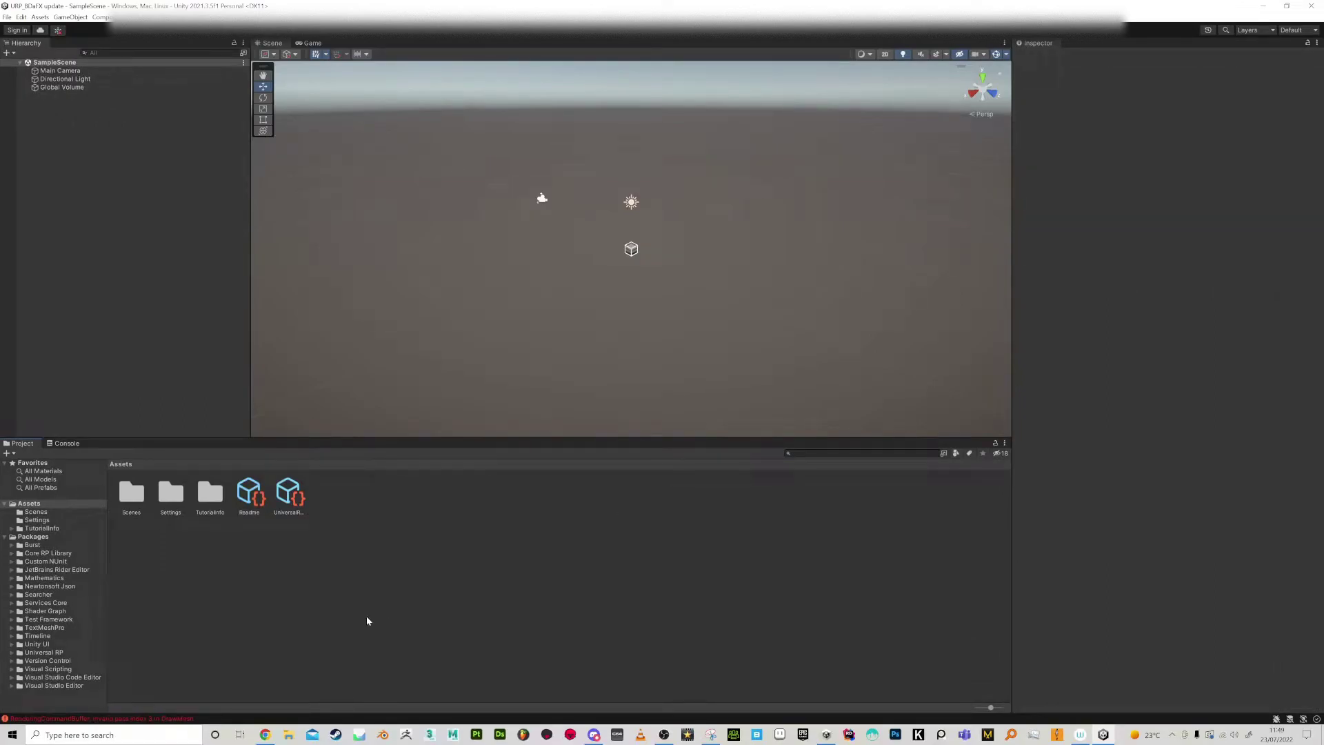
left_click(130, 717)
left_click(10, 453)
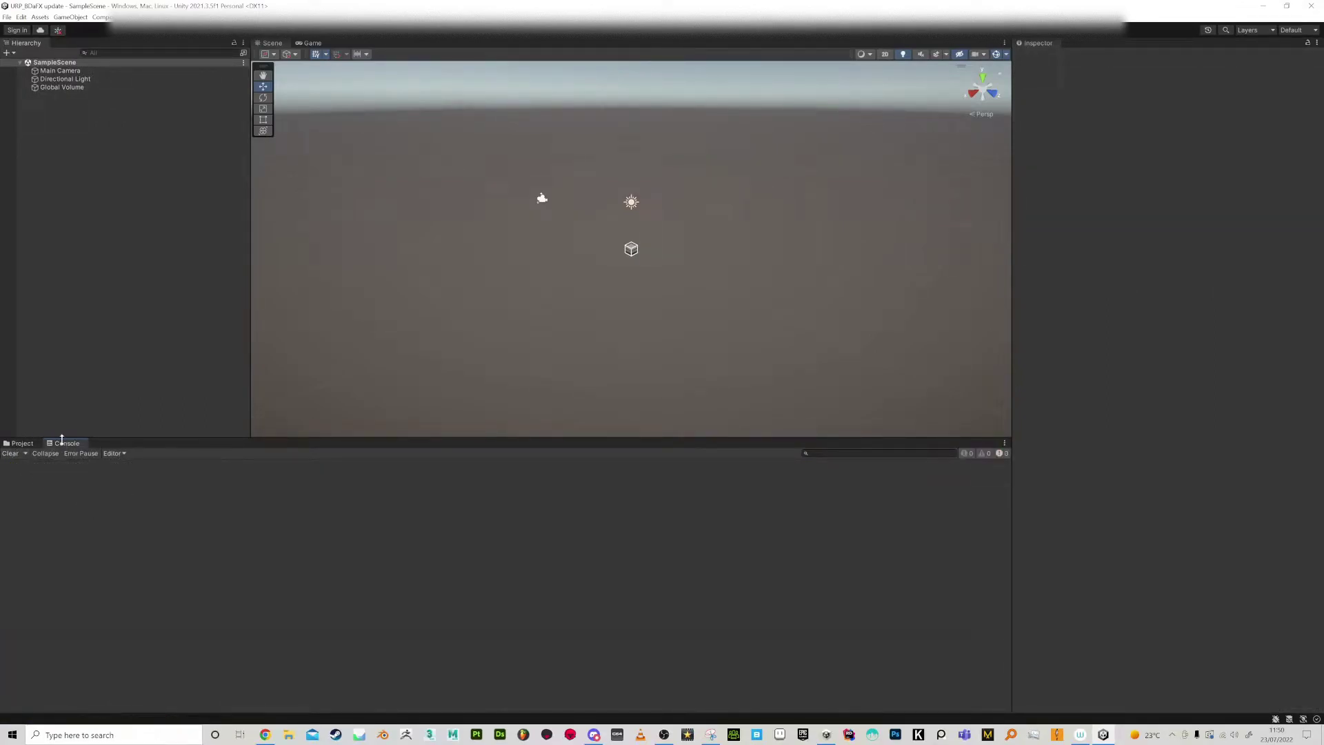
left_click(21, 445)
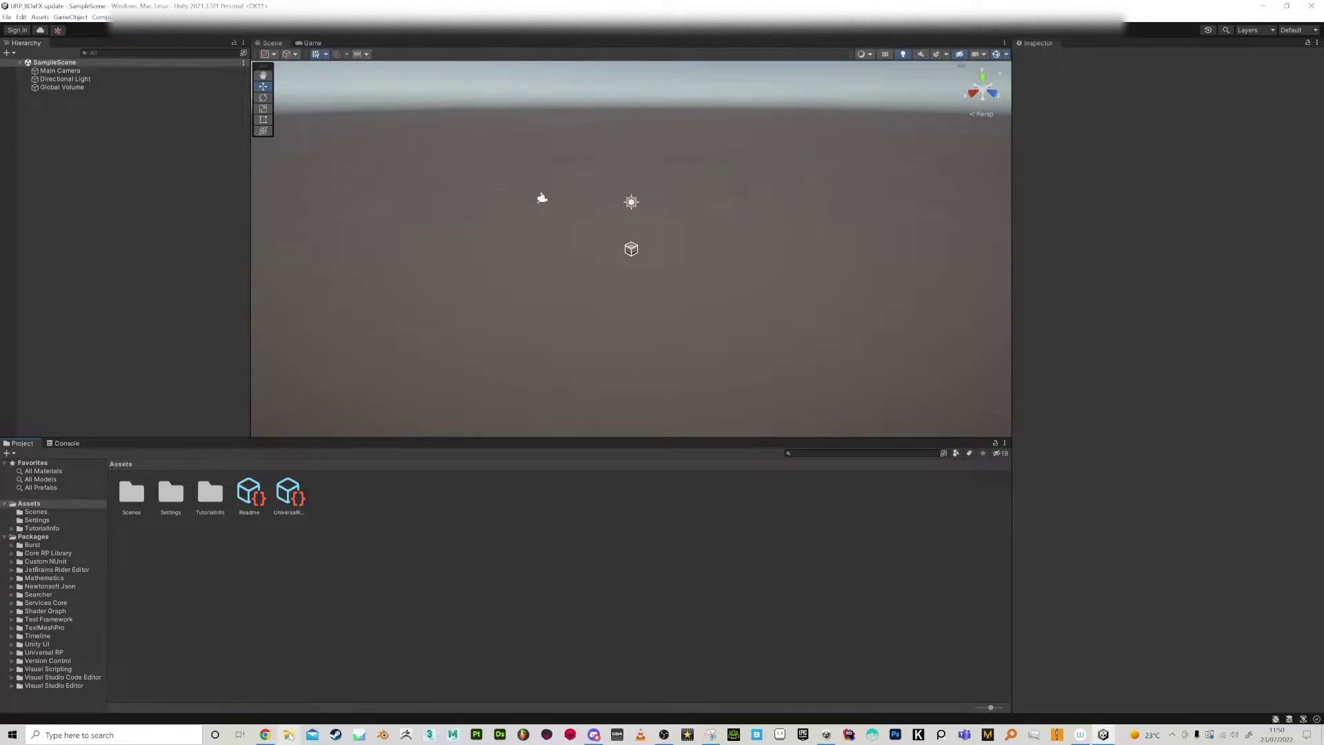
Drag the downloaded BloodDecalAndFX_URP package from Downloads into the Project assets
key("alt+Tab")
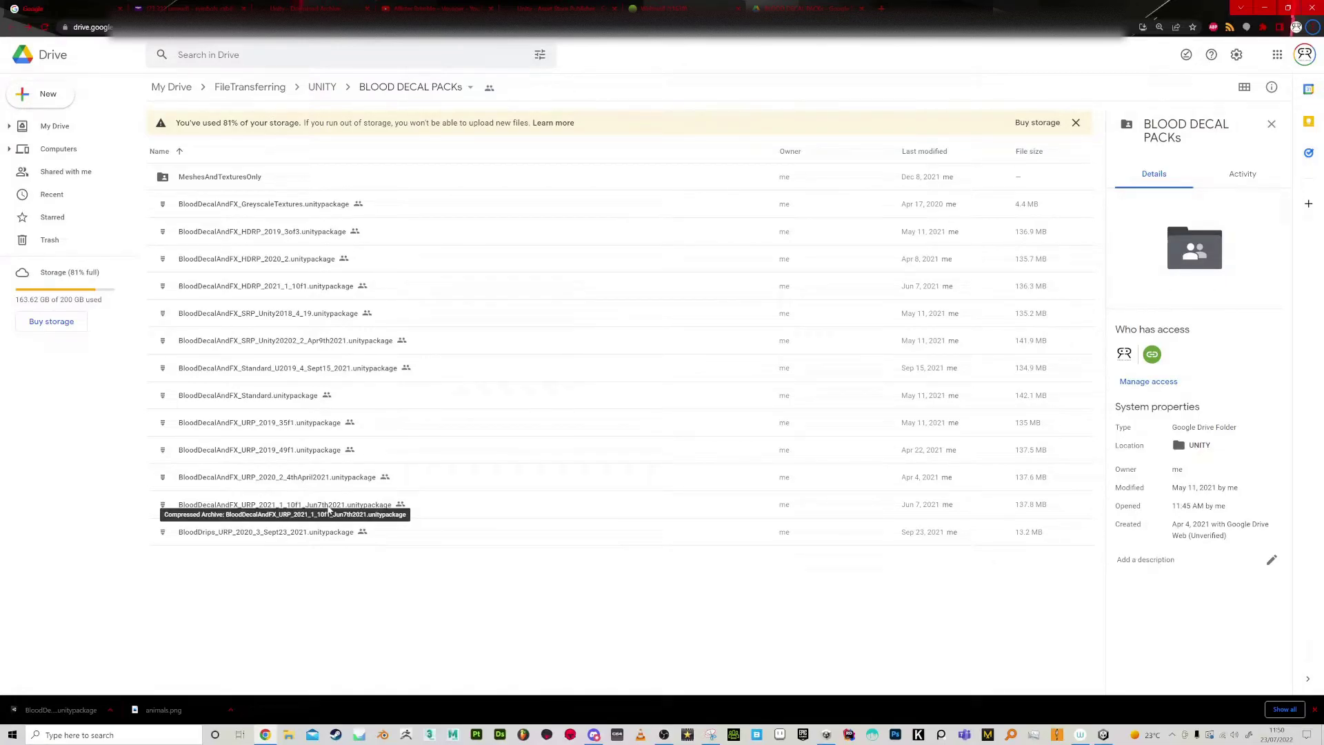
key("alt+Tab")
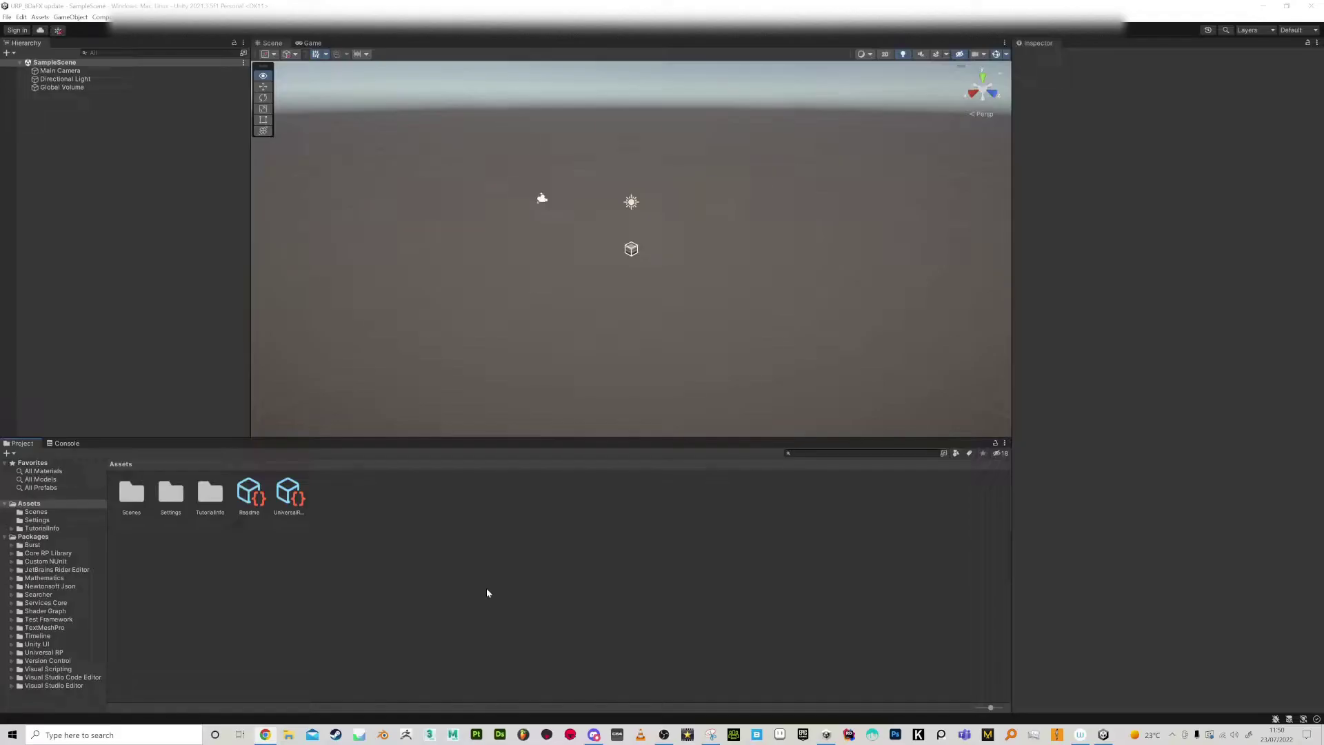
left_click(289, 735)
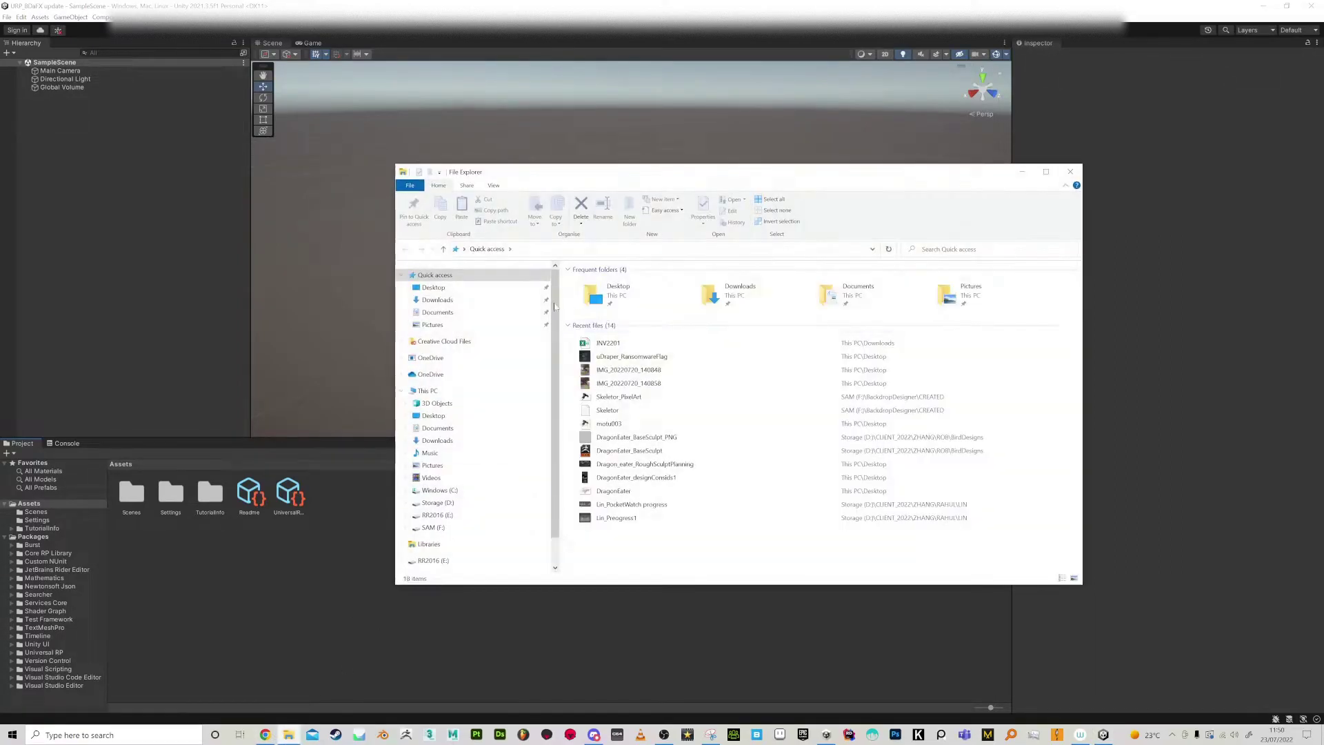
left_click(438, 299)
left_click(662, 296)
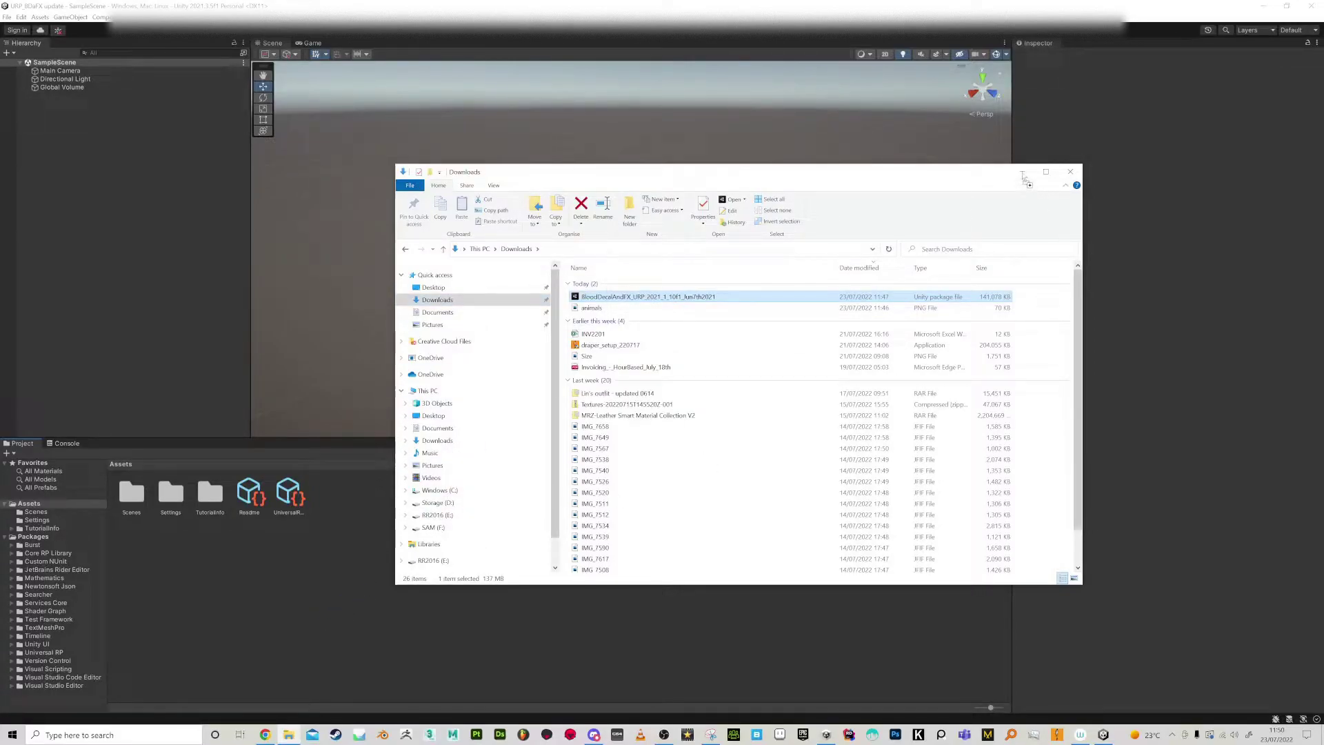
left_click_drag(1024, 175, 686, 632)
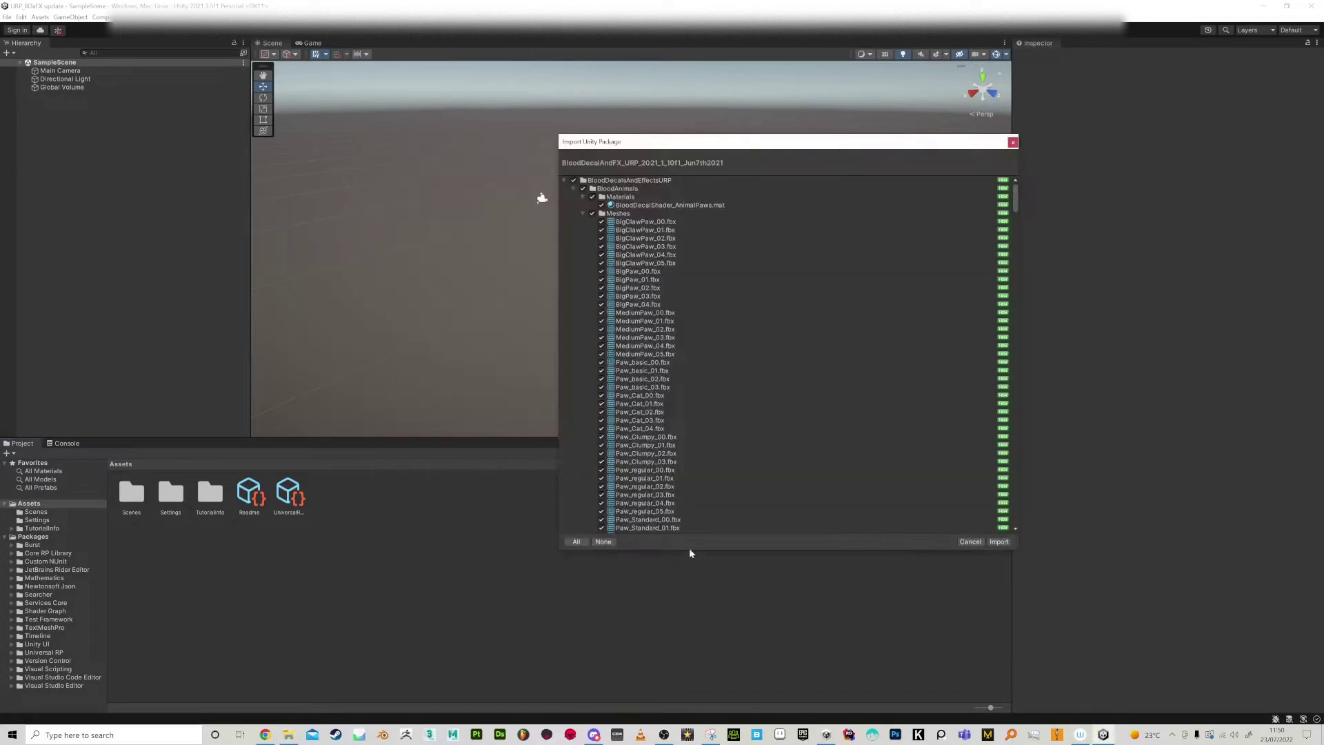
Import every item from the BloodDecalAndFX_URP_2021_1_10f1_Jun7th2021 package
left_click(999, 541)
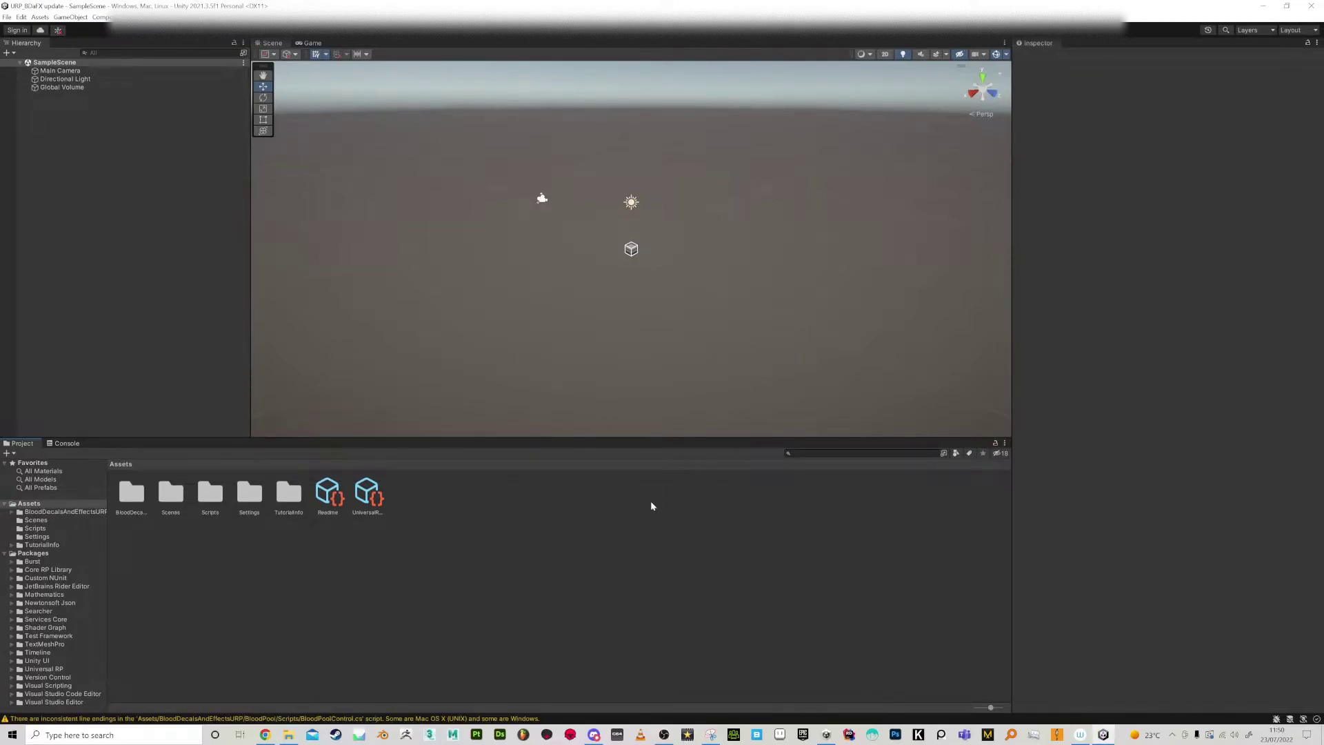
Clear the BloodPoolControl.cs line-endings warning and browse to the BloodDecalsAndEffectsURP folder
double_click(180, 502)
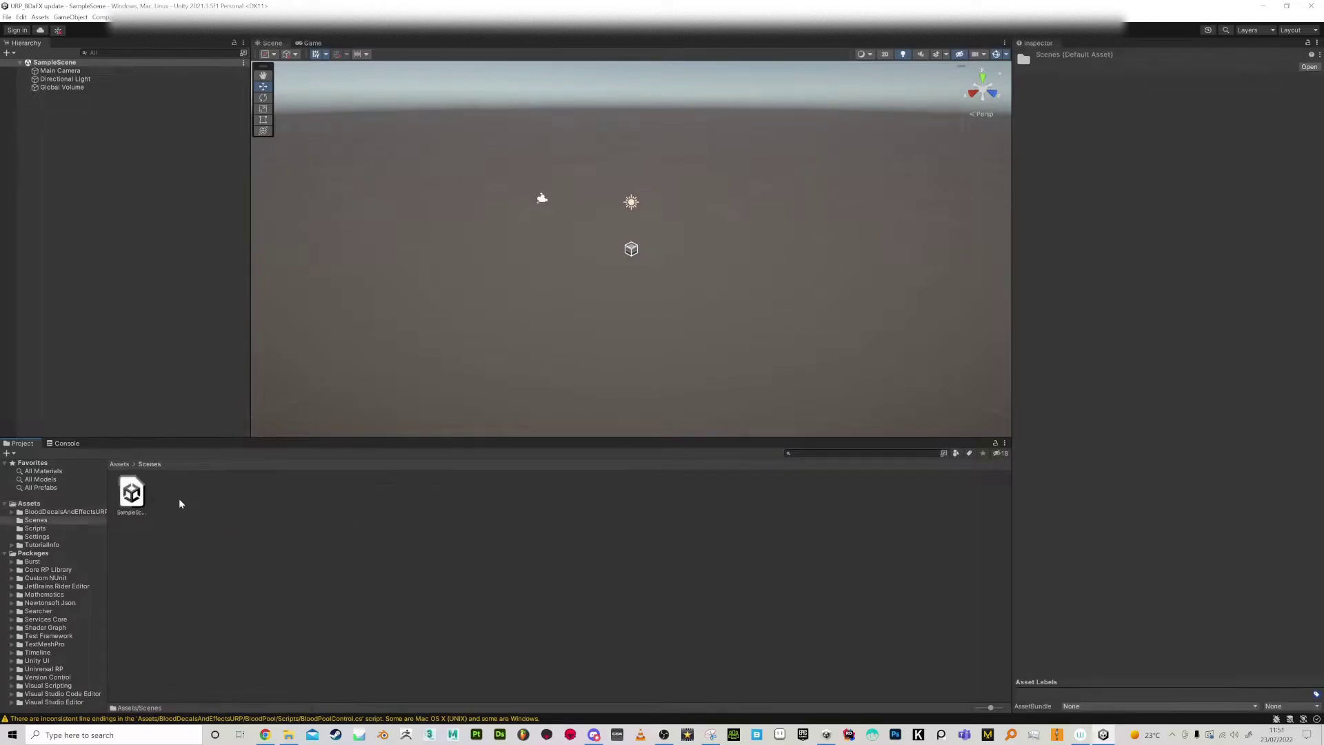
left_click(131, 492)
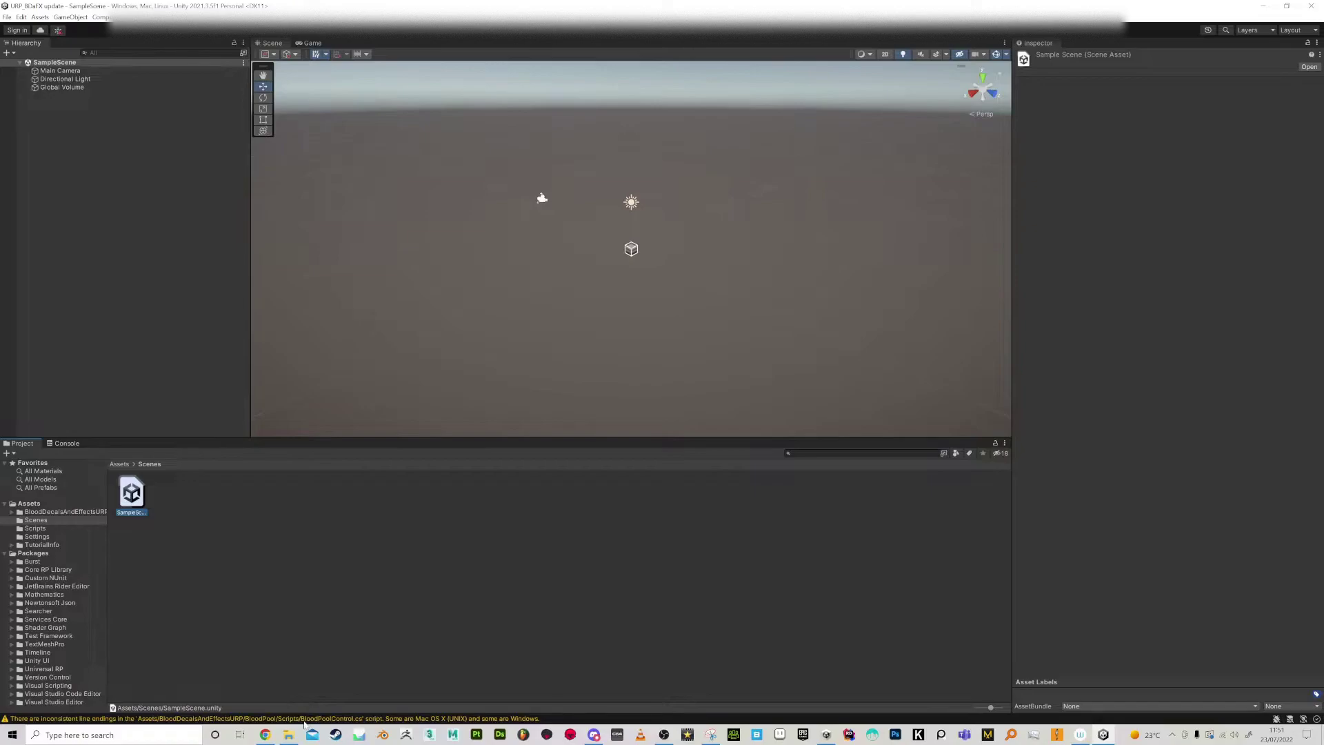
left_click(176, 719)
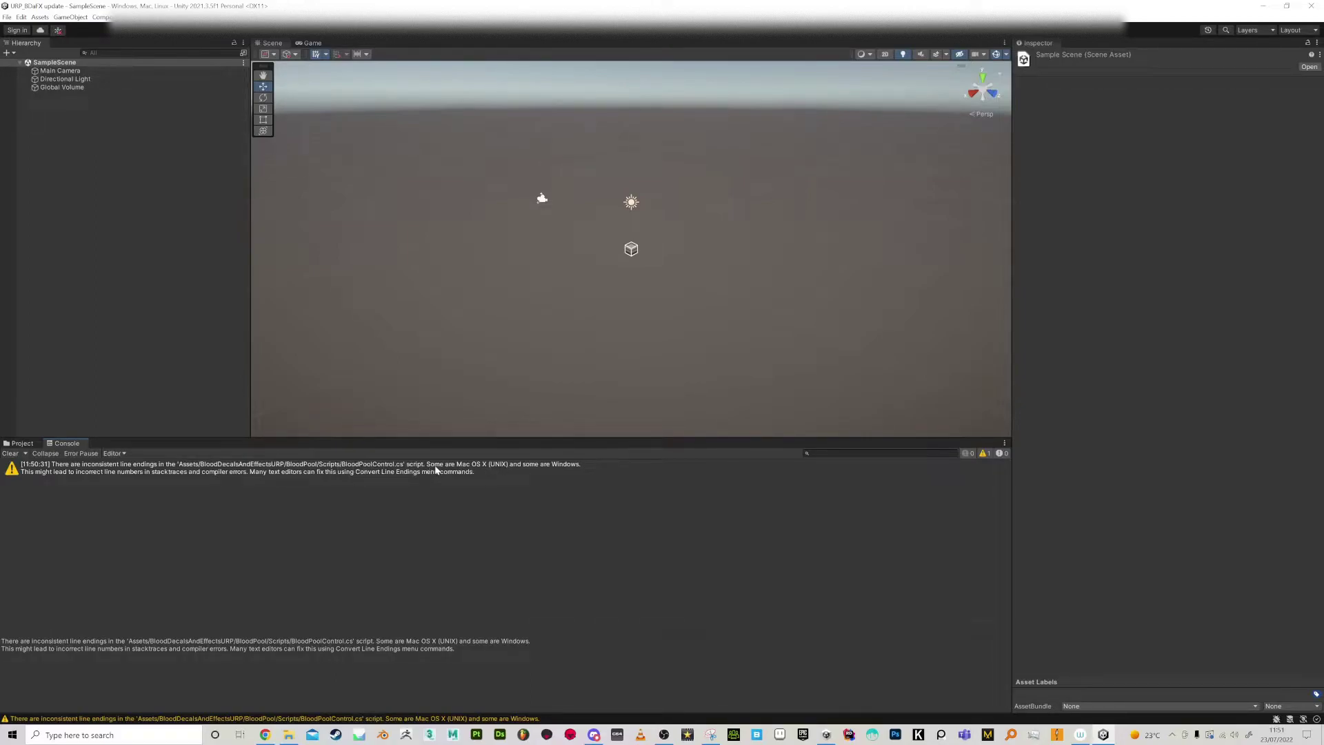
left_click(10, 453)
left_click(22, 444)
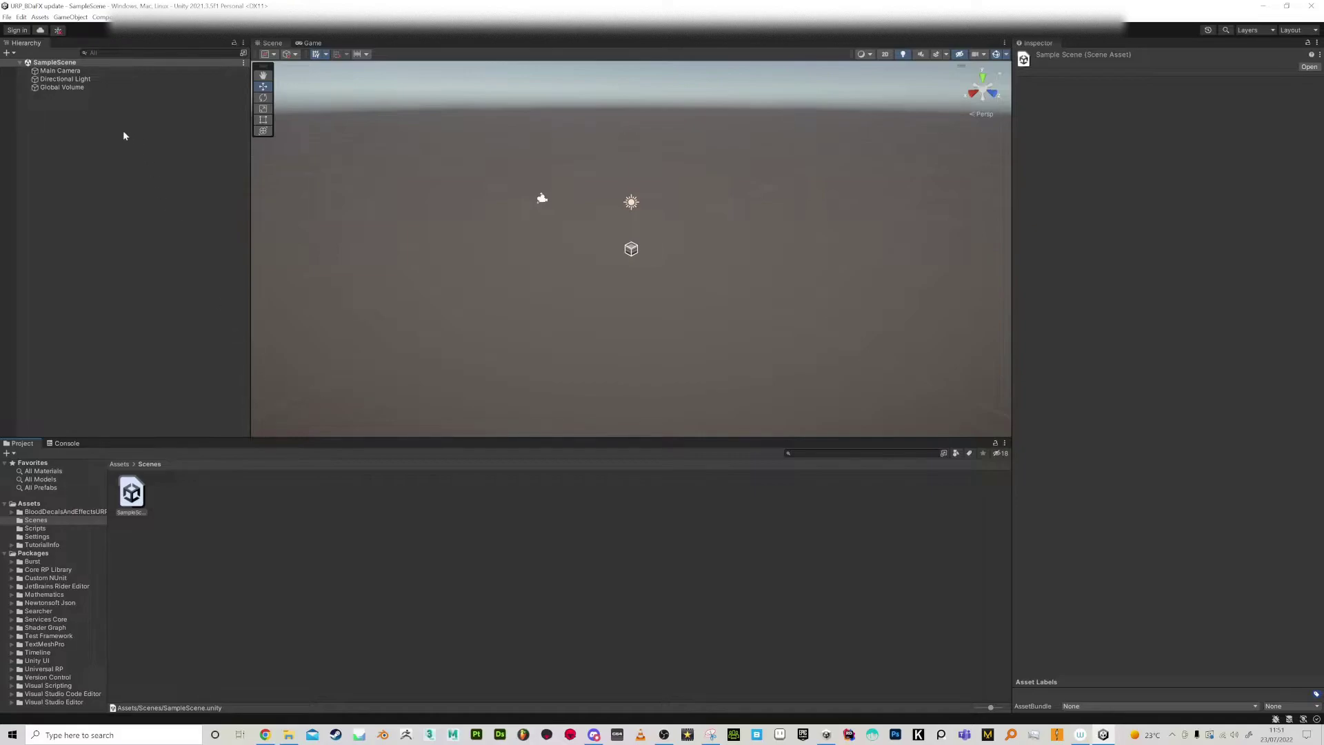
left_click(39, 513)
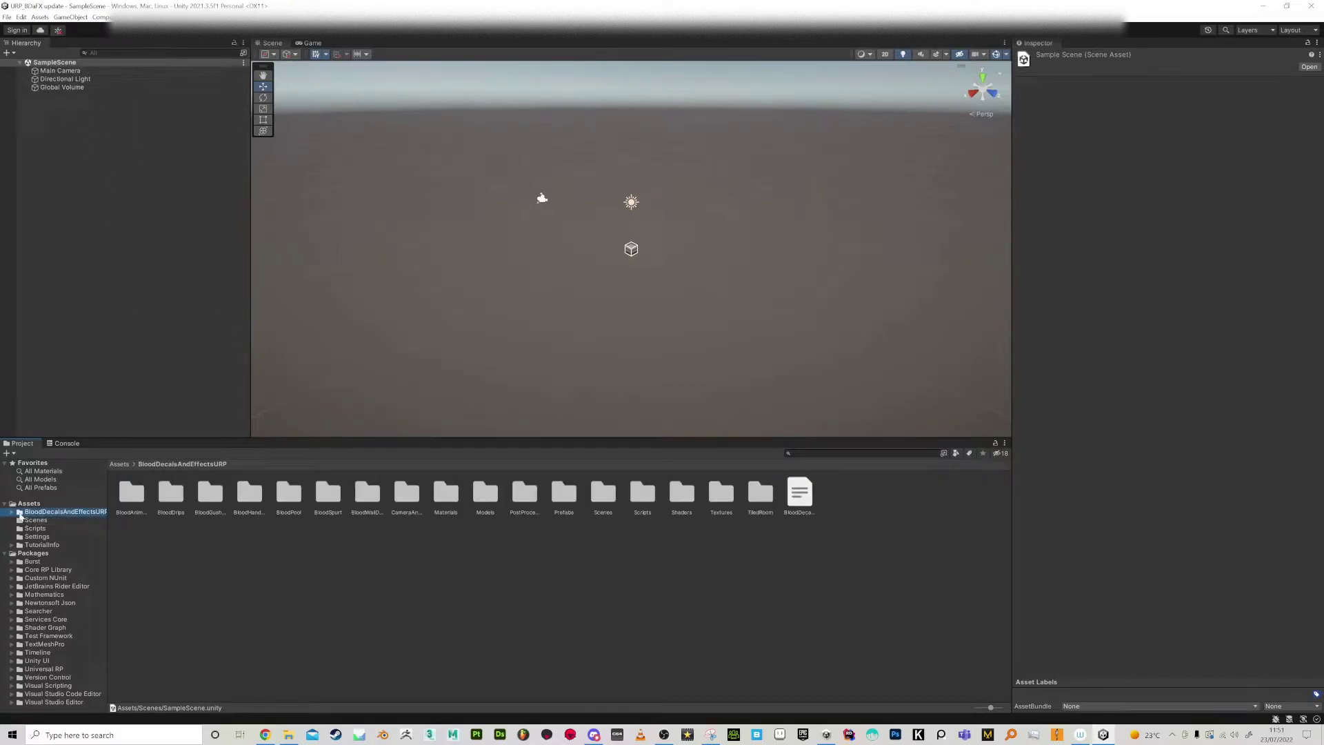
Open BloodExampleScene, fly through the blood-decal room, and show the Prefabs folder
double_click(605, 504)
double_click(131, 493)
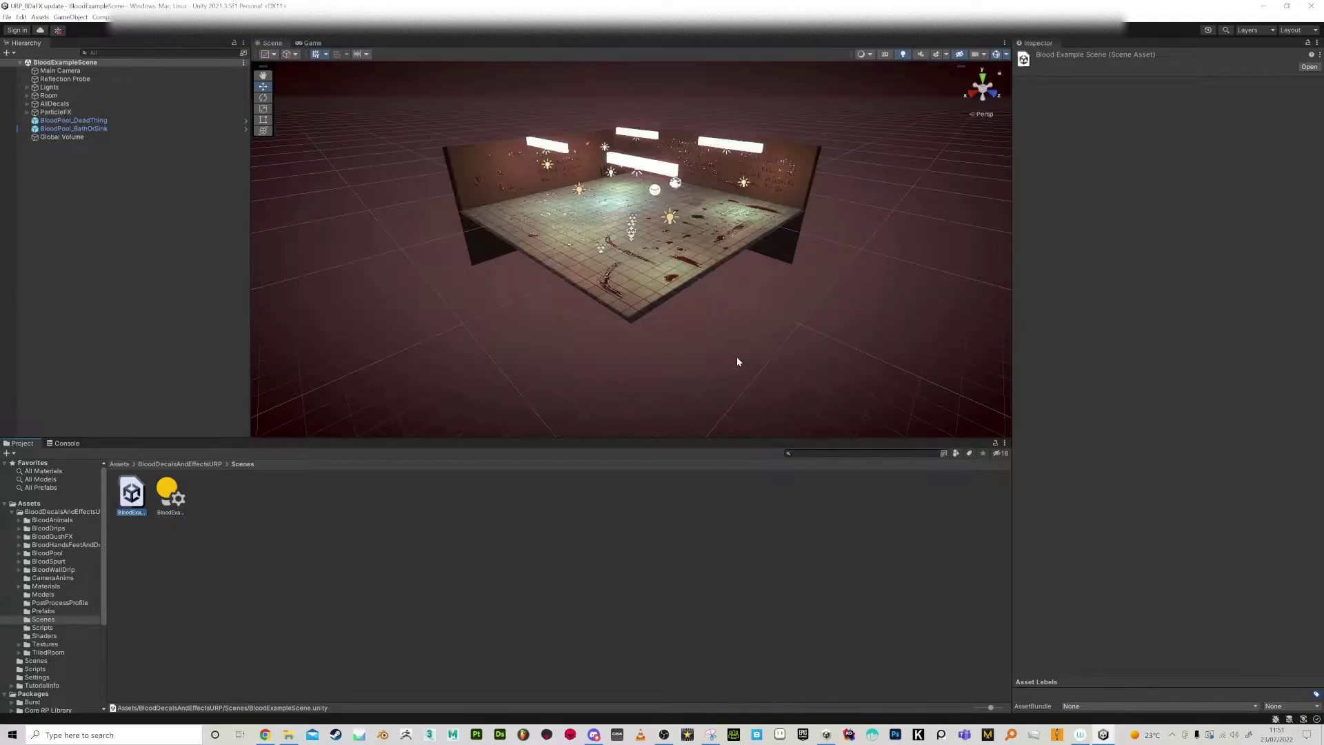
key("w")
right_click_drag(664, 262, 488, 228)
key("s")
left_click(43, 610)
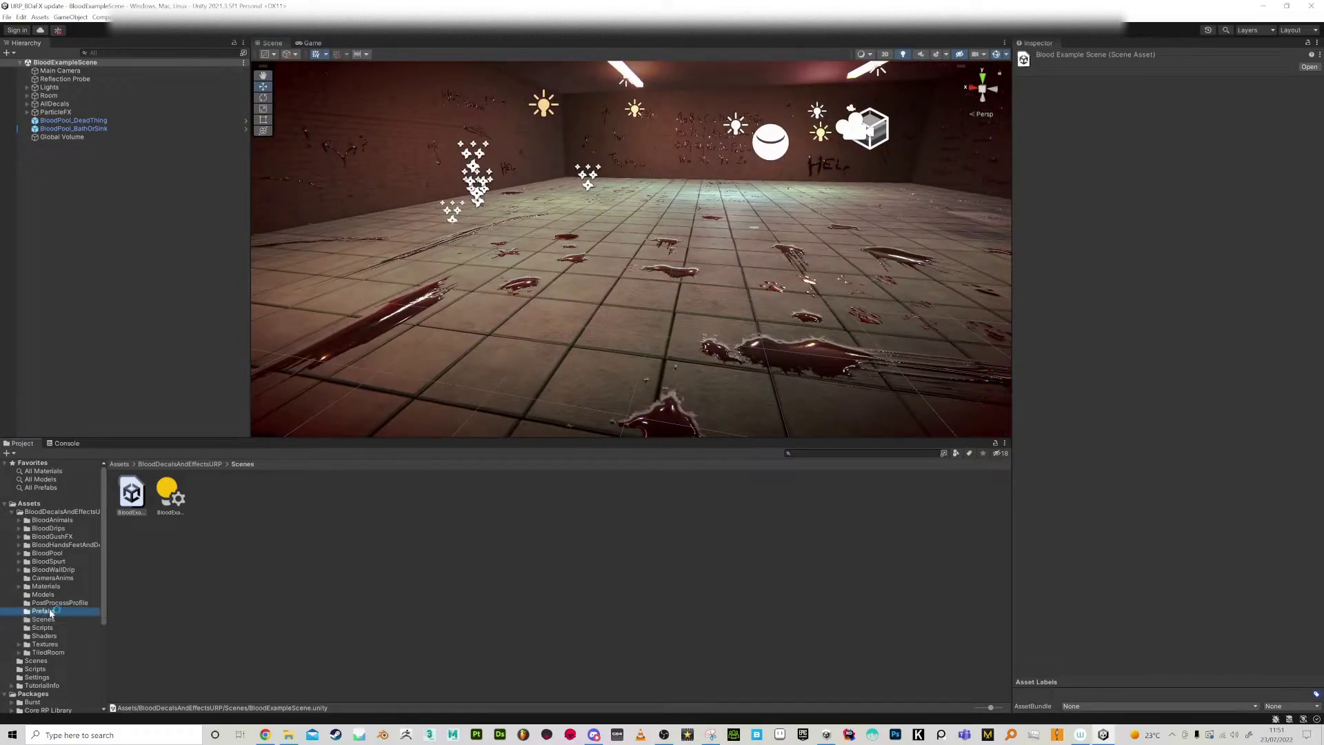
Place the BloodDecal22 and BloodDecal03 prefabs into the scene
left_click(142, 497)
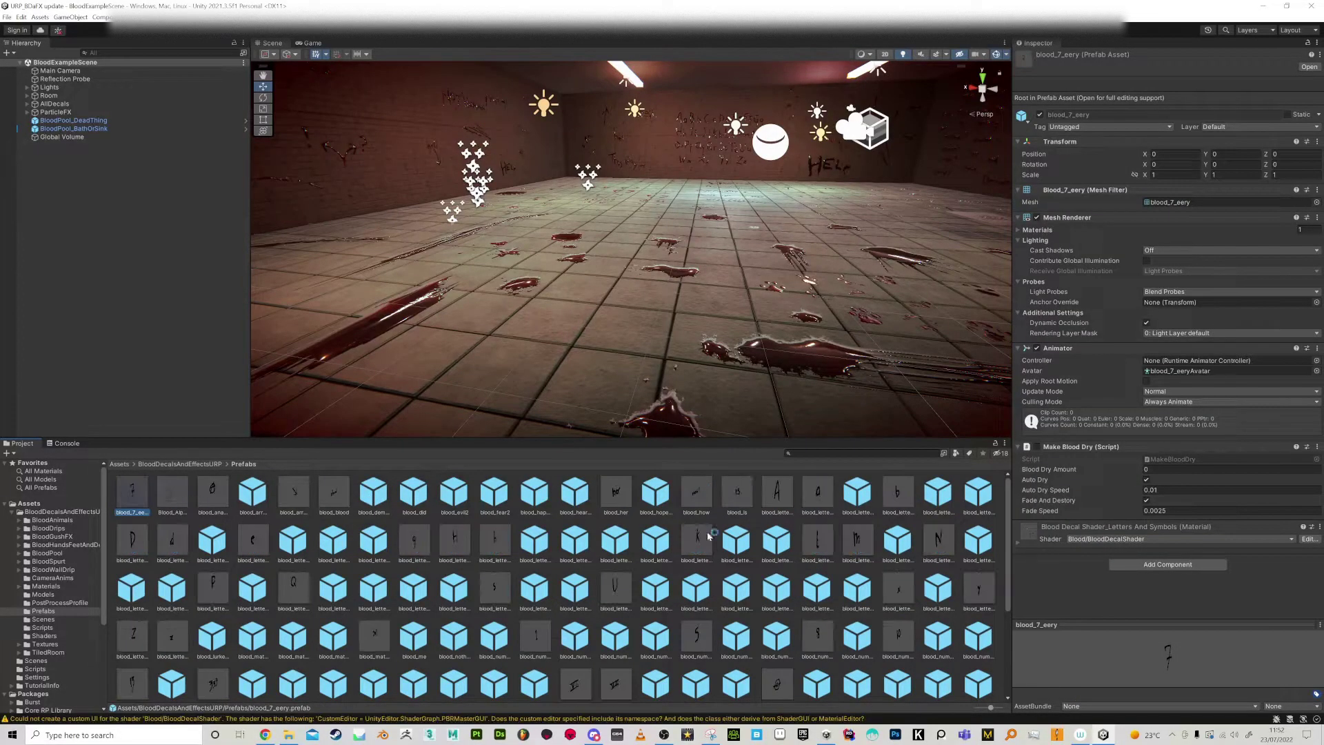
left_click_drag(1151, 623, 1151, 406)
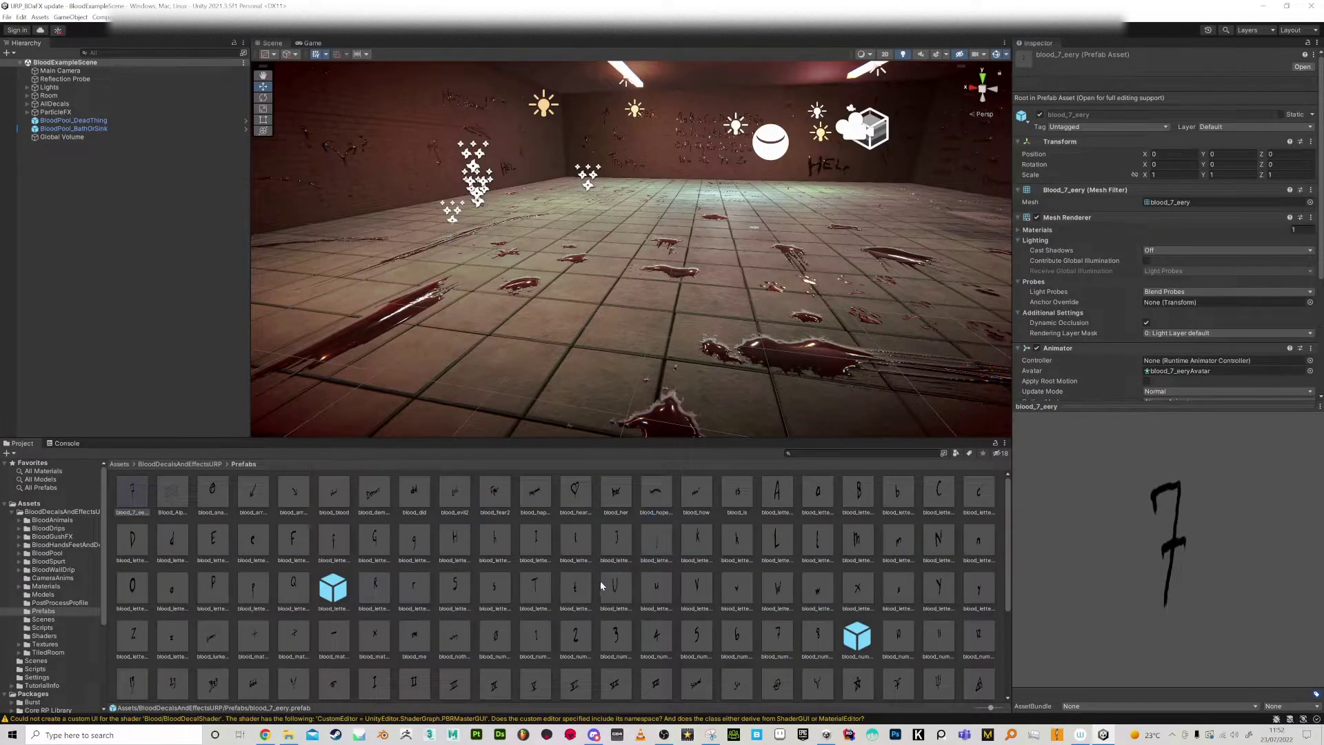
scroll(414, 579, "down", 3)
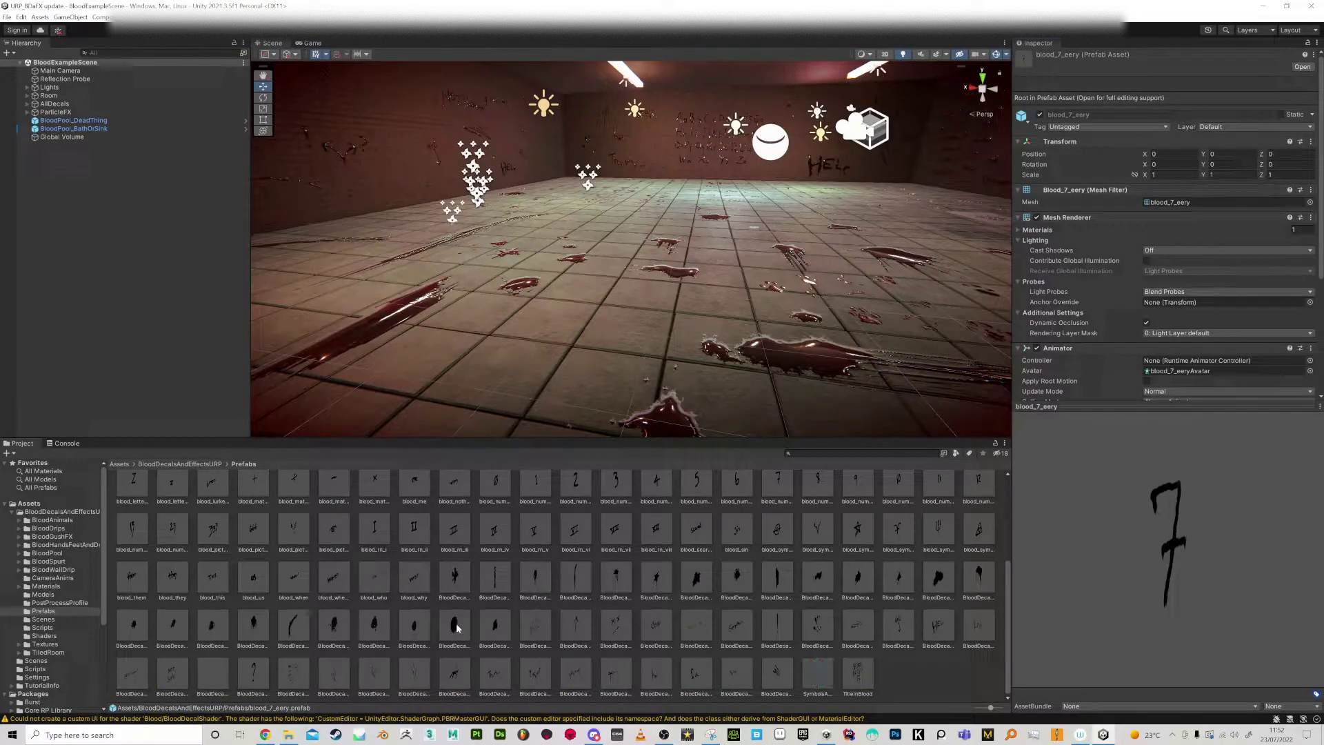
left_click_drag(454, 624, 568, 335)
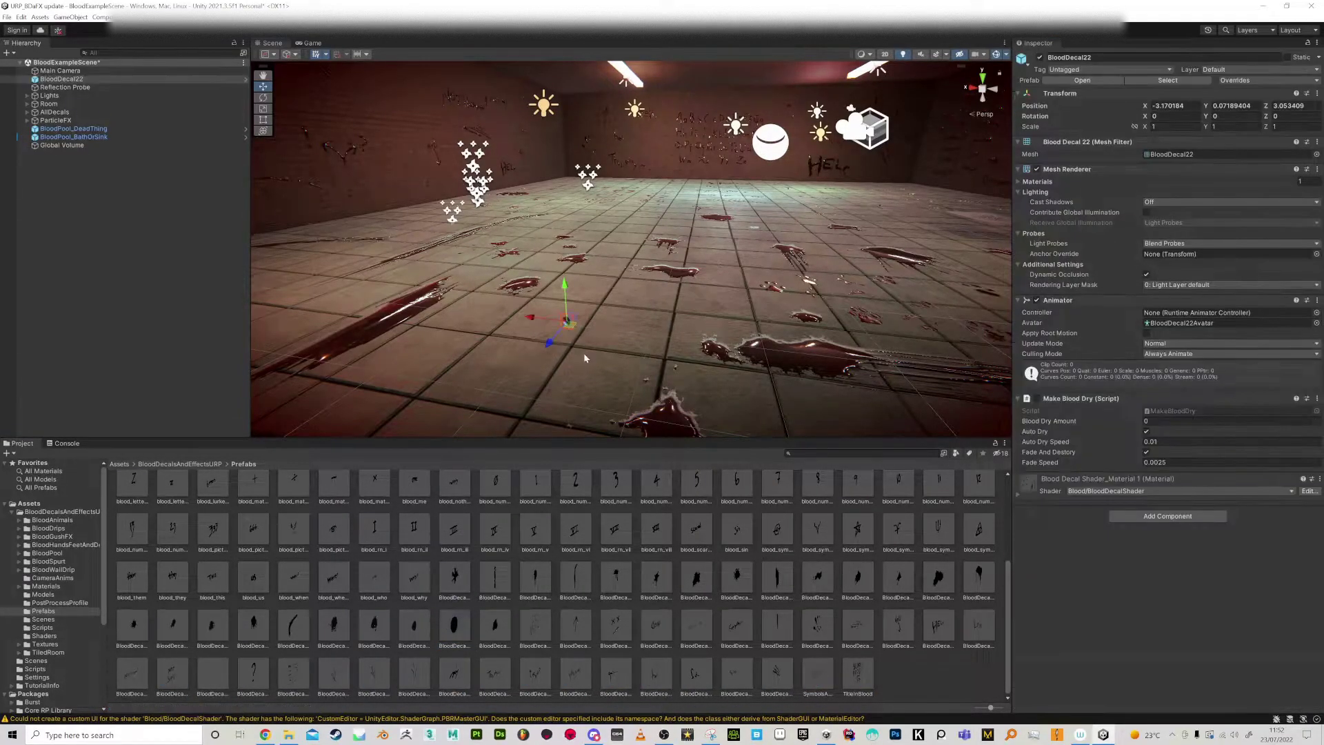
left_click_drag(576, 567, 695, 289)
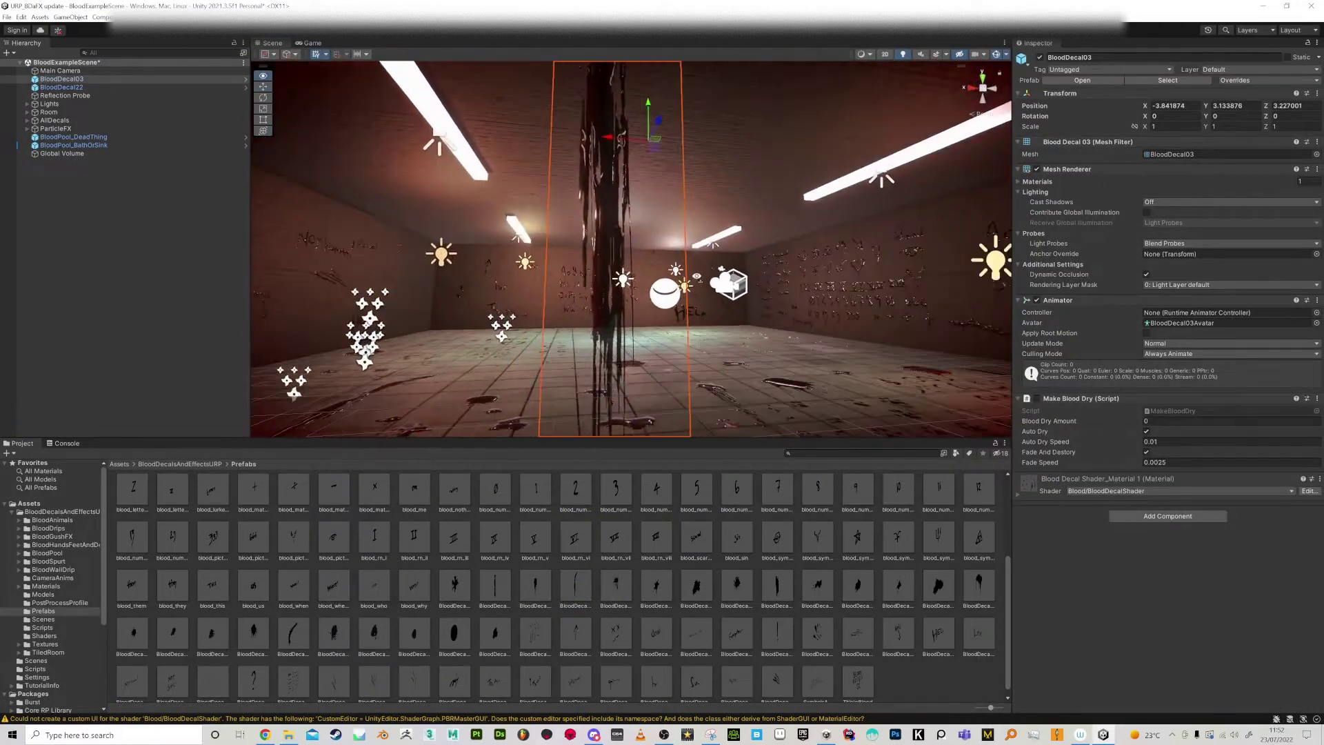
Rotate BloodDecal03 to -90 on X so it lies flat
key("e")
left_click_drag(654, 159, 660, 57)
key("ctrl+z")
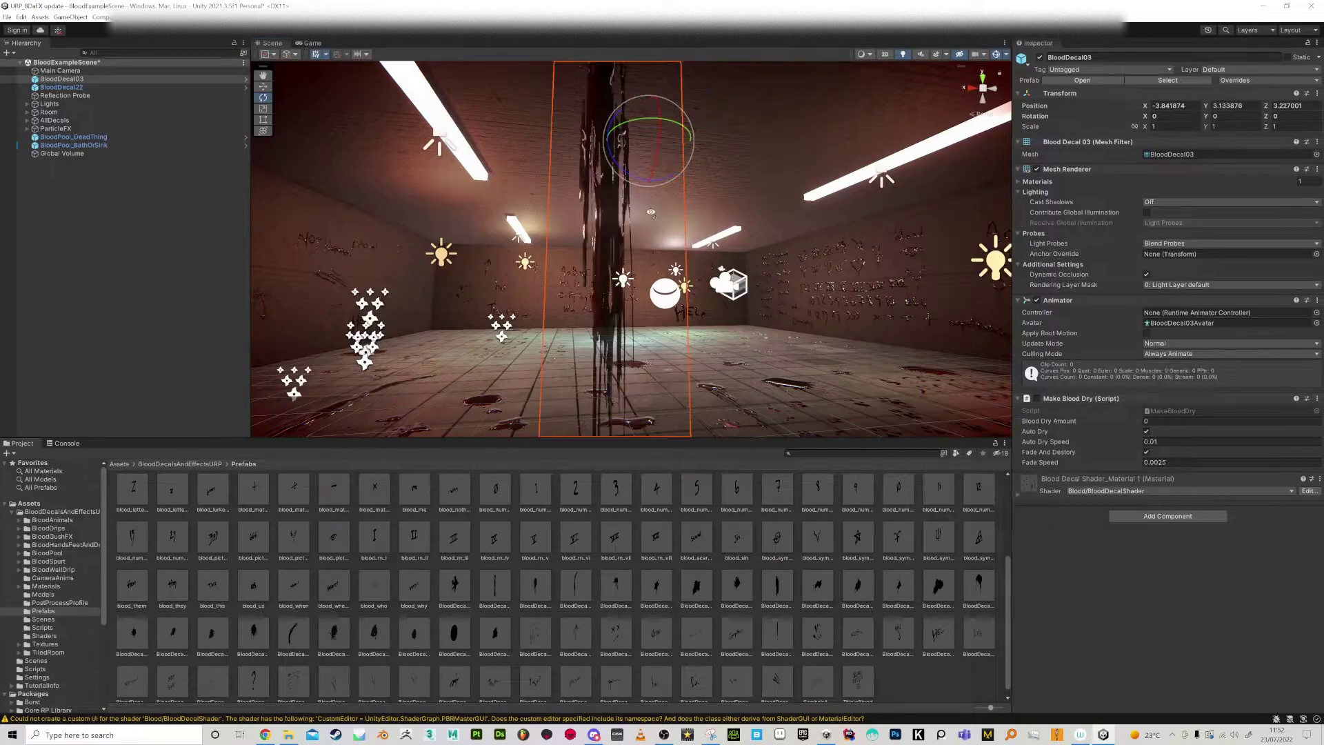
left_click_drag(690, 248, 728, 269, "alt")
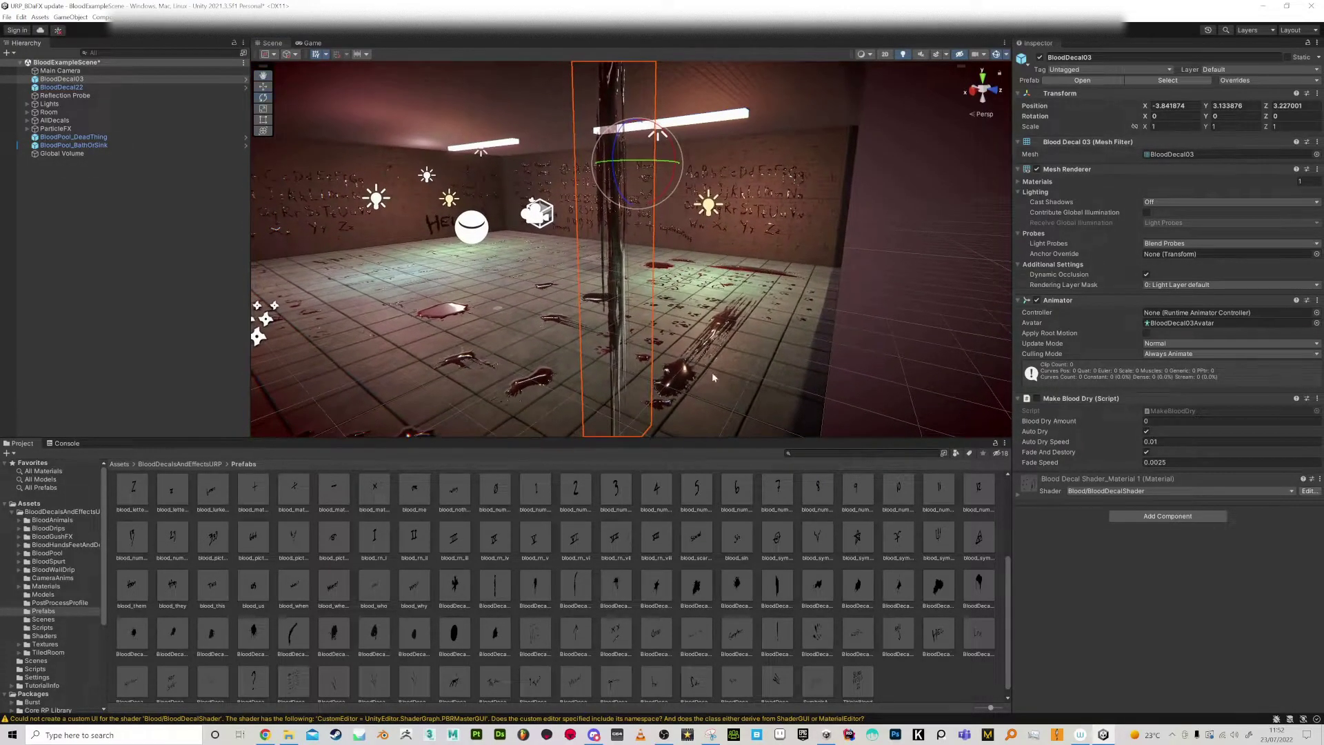
left_click_drag(668, 188, 676, 60)
left_click_drag(966, 173, 838, 262, "alt")
Move BloodDecal03 down onto the floor at -3.23, 0.02, -0.93
key("w")
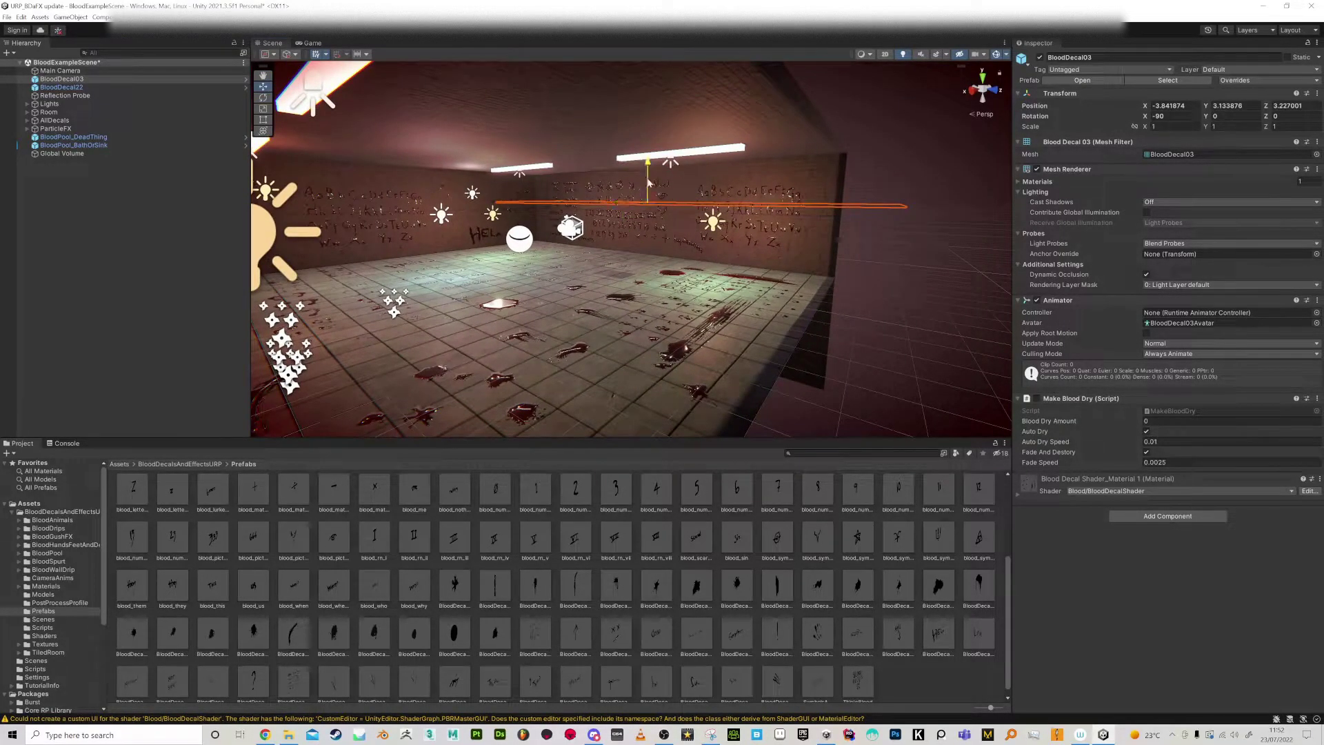
left_click_drag(648, 178, 600, 357)
left_click(623, 360)
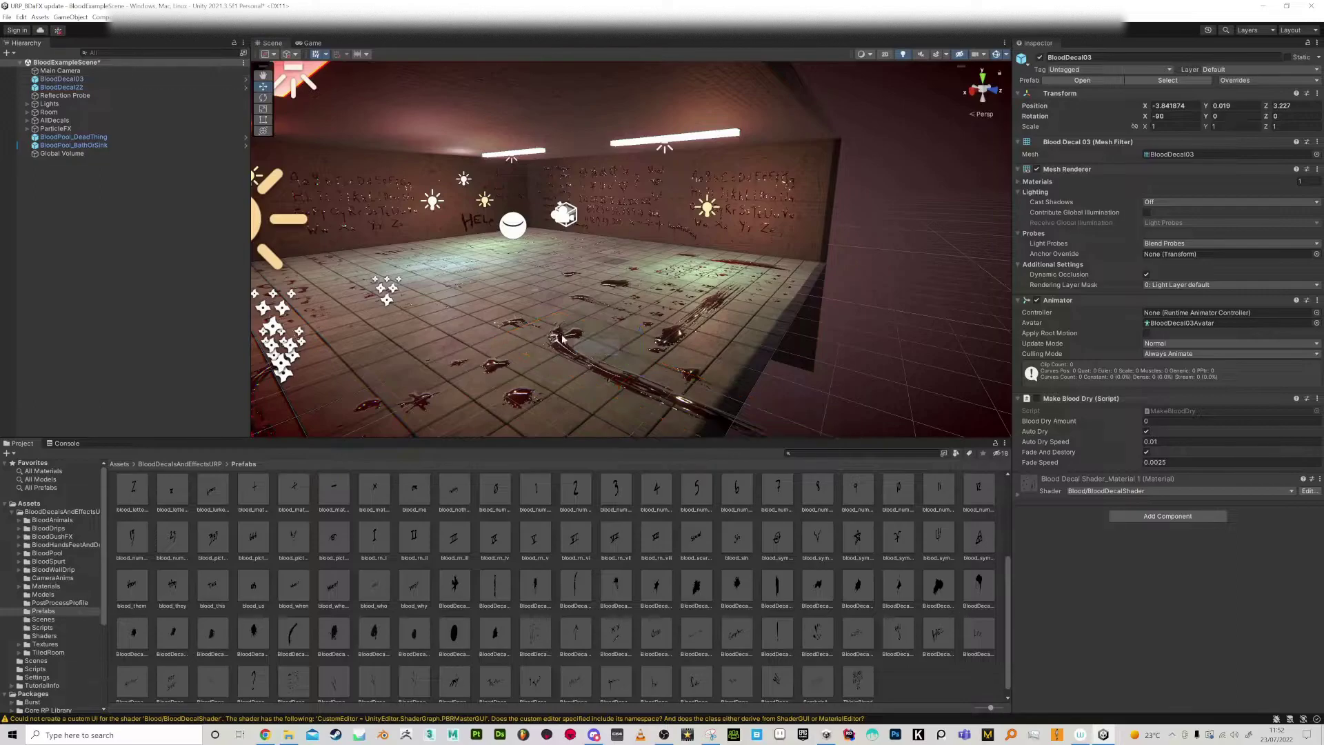
left_click(626, 382)
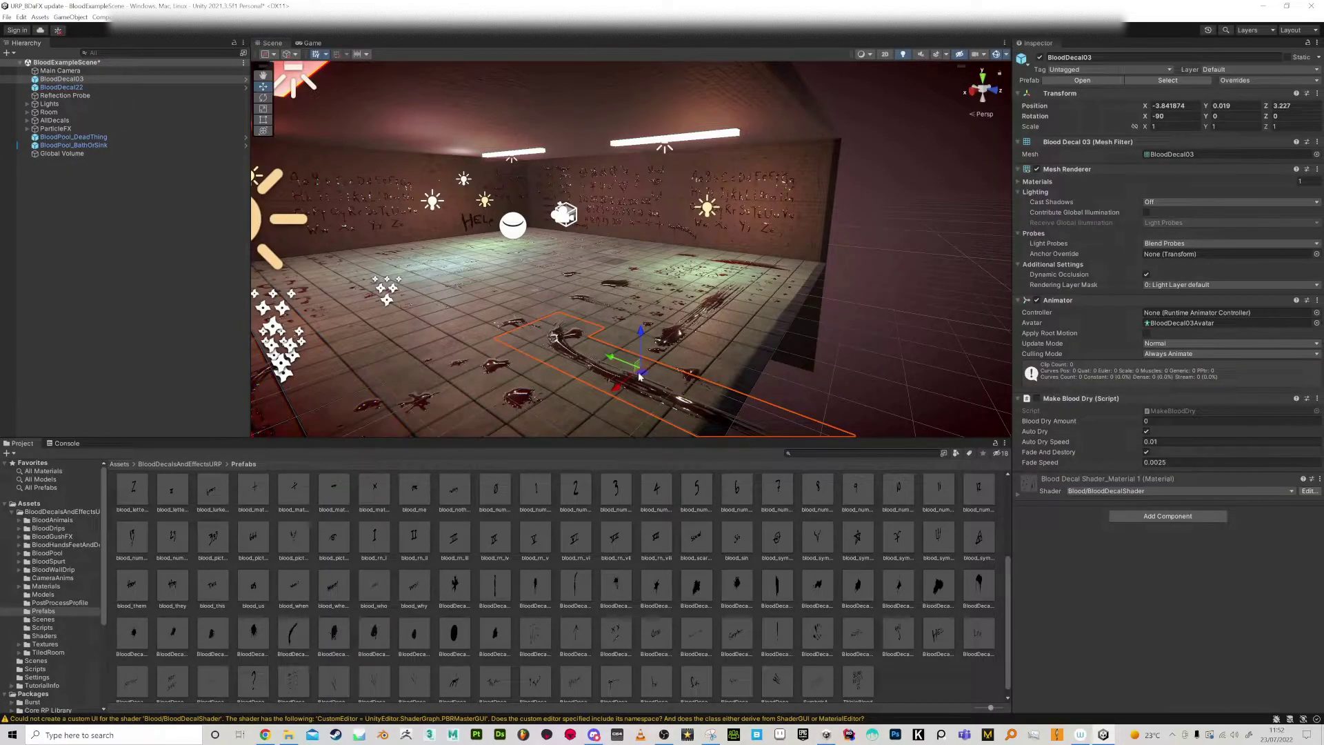
left_click_drag(639, 376, 476, 332)
left_click_drag(475, 333, 603, 246, "alt")
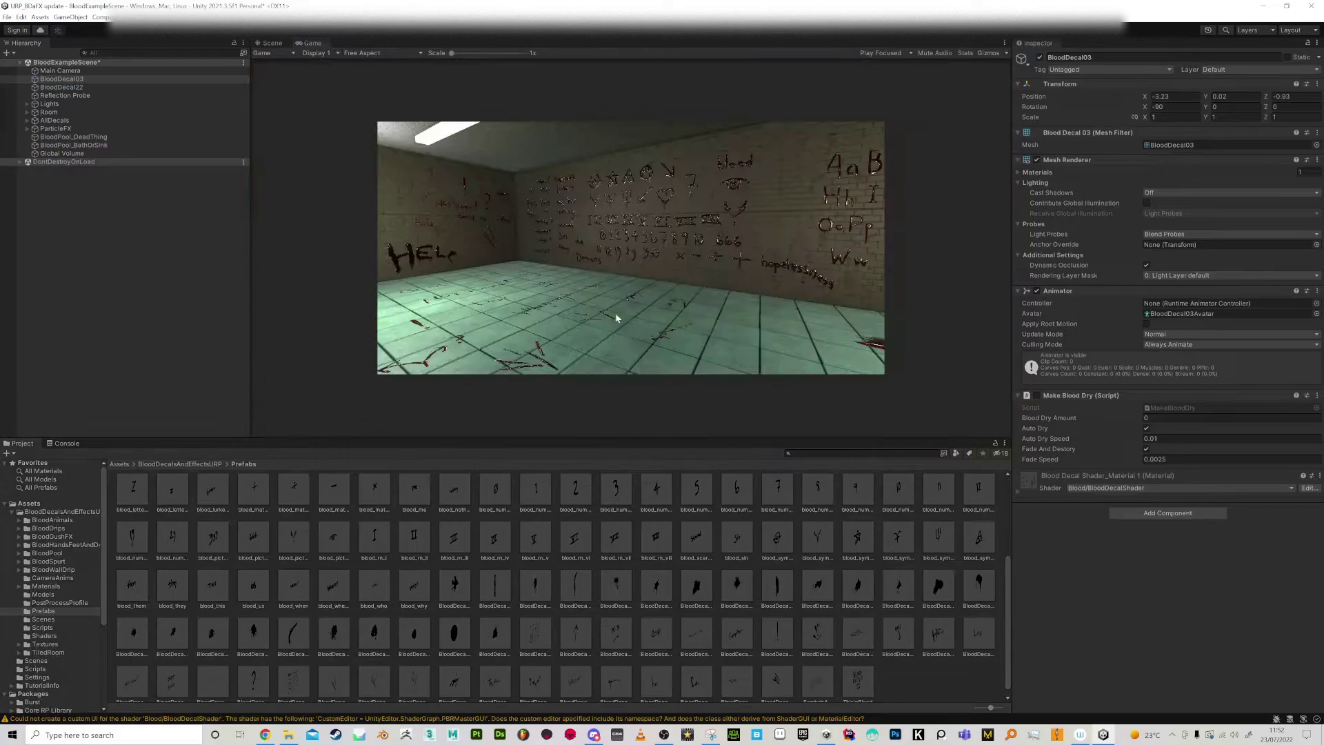
Orbit the Scene view during play to inspect the blood letter decals on the brick wall
left_click(275, 43)
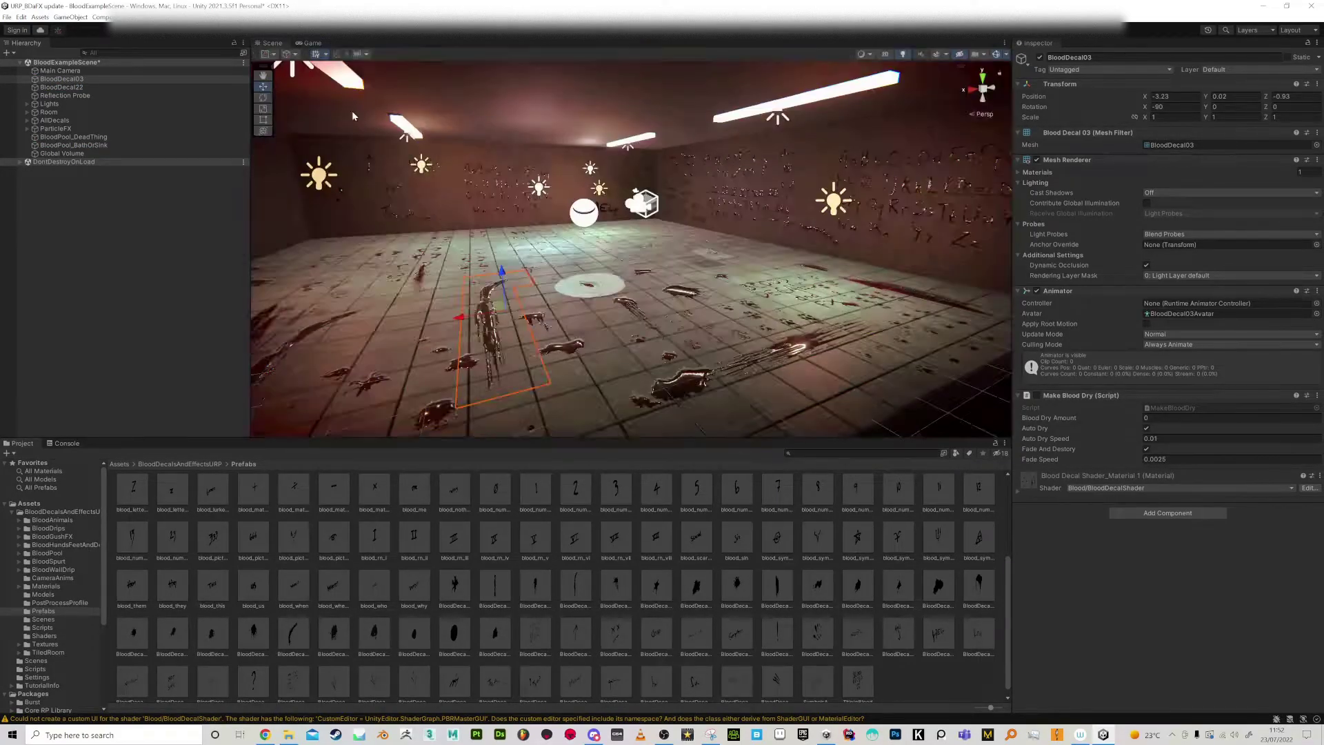
left_click_drag(655, 324, 620, 352, "alt")
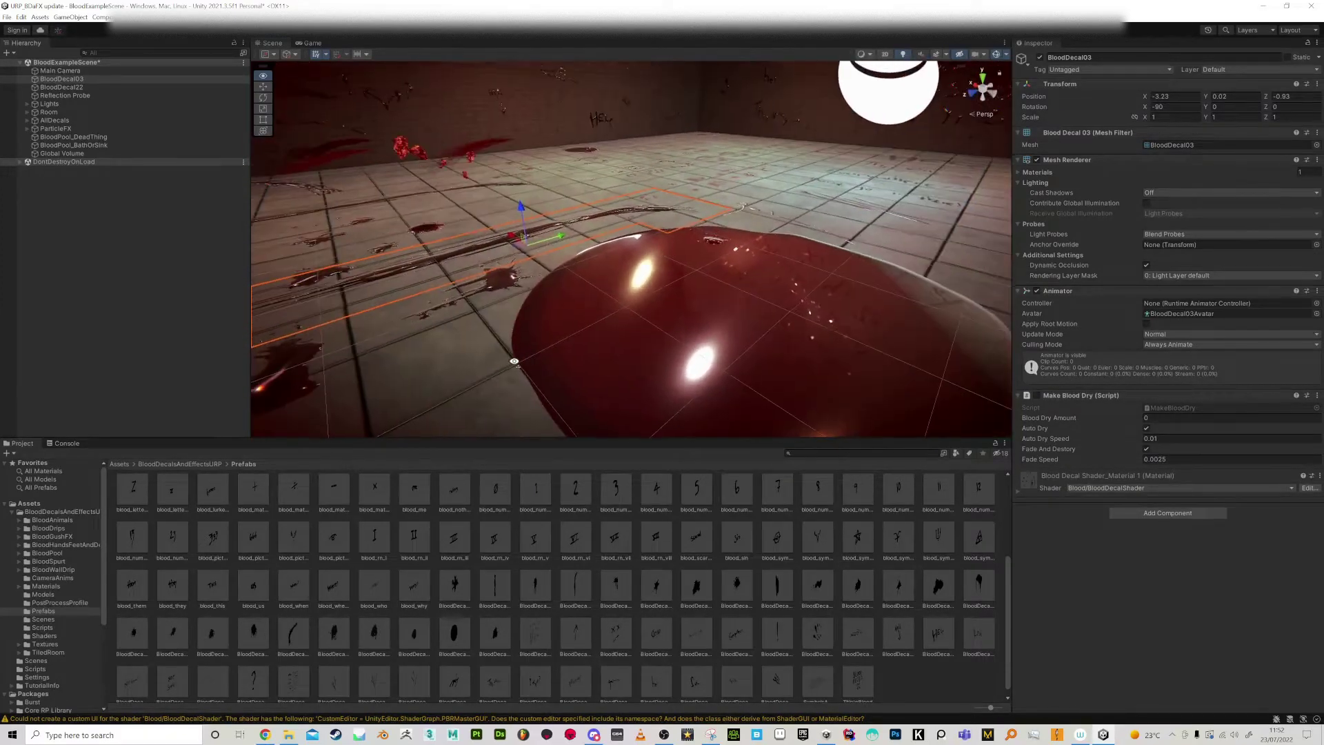
left_click_drag(514, 361, 524, 242, "alt")
Select the blood_letter_R decal and expand its material's dried blood properties in the Inspector
scroll(470, 279, "up", 5)
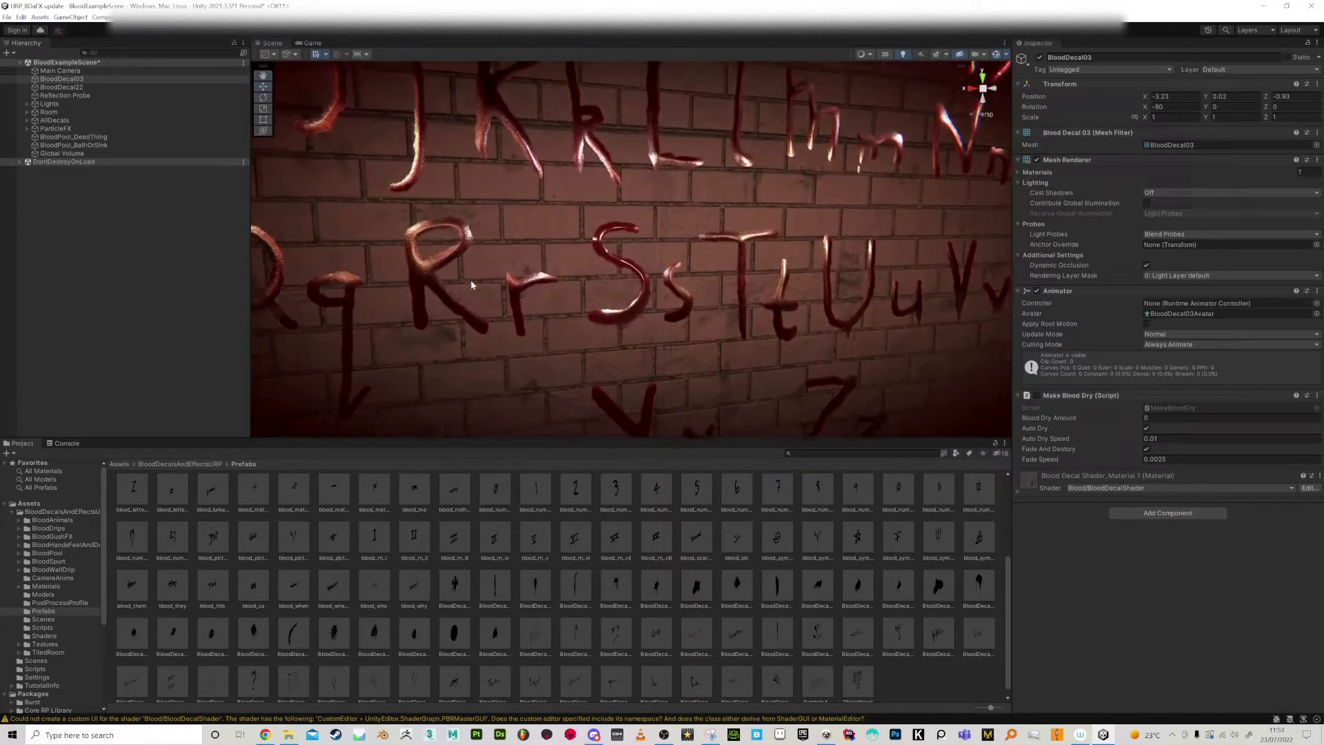
left_click(428, 276)
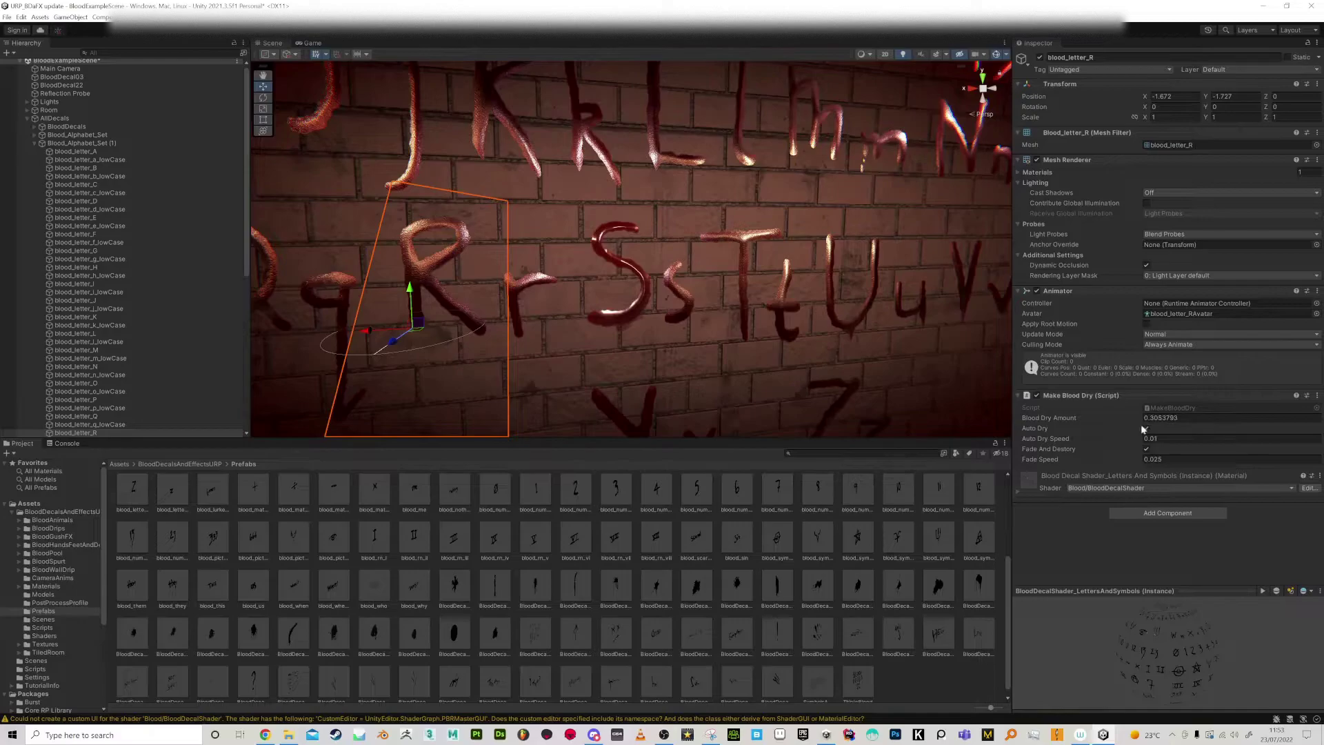
left_click(1019, 493)
scroll(1172, 345, "down", 5)
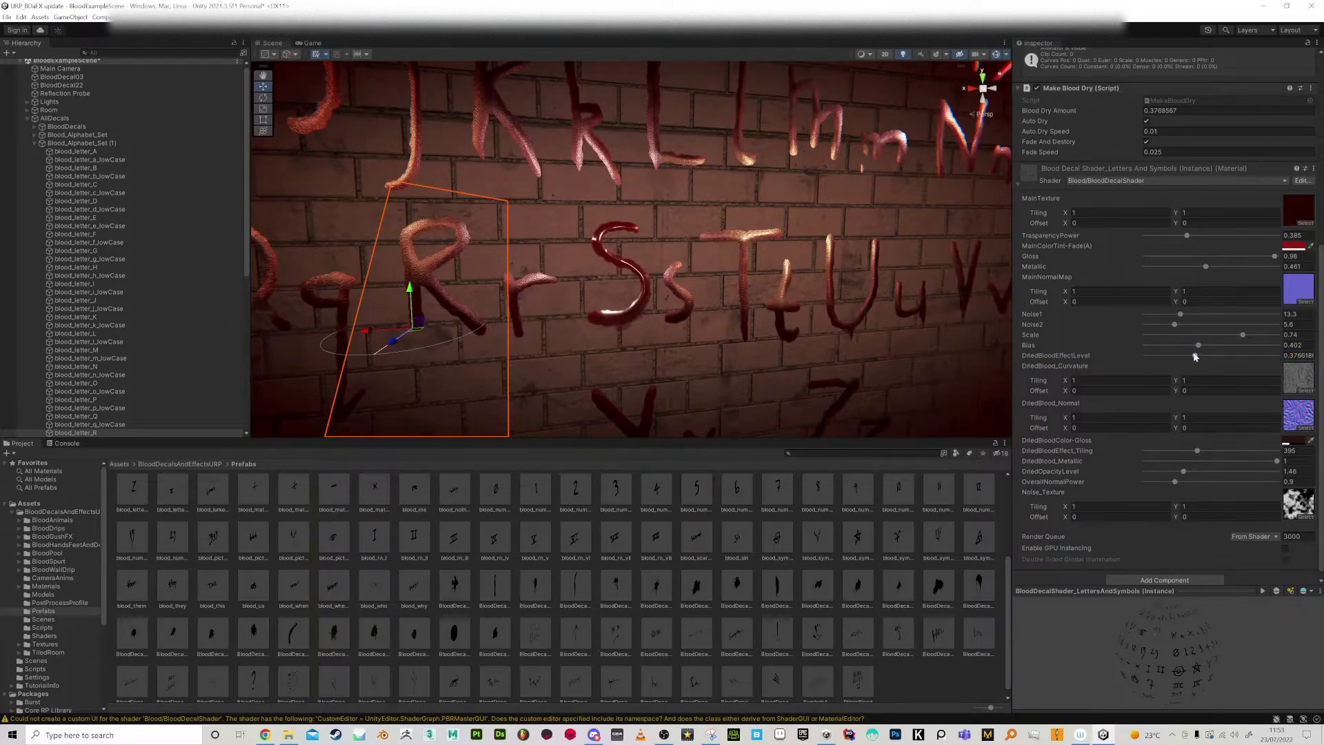
Tune the R decal's dried blood: level 0.502, tiling 183, metallic 1, opacity 1.15, normal power 0.6
left_click_drag(1248, 357, 1211, 355)
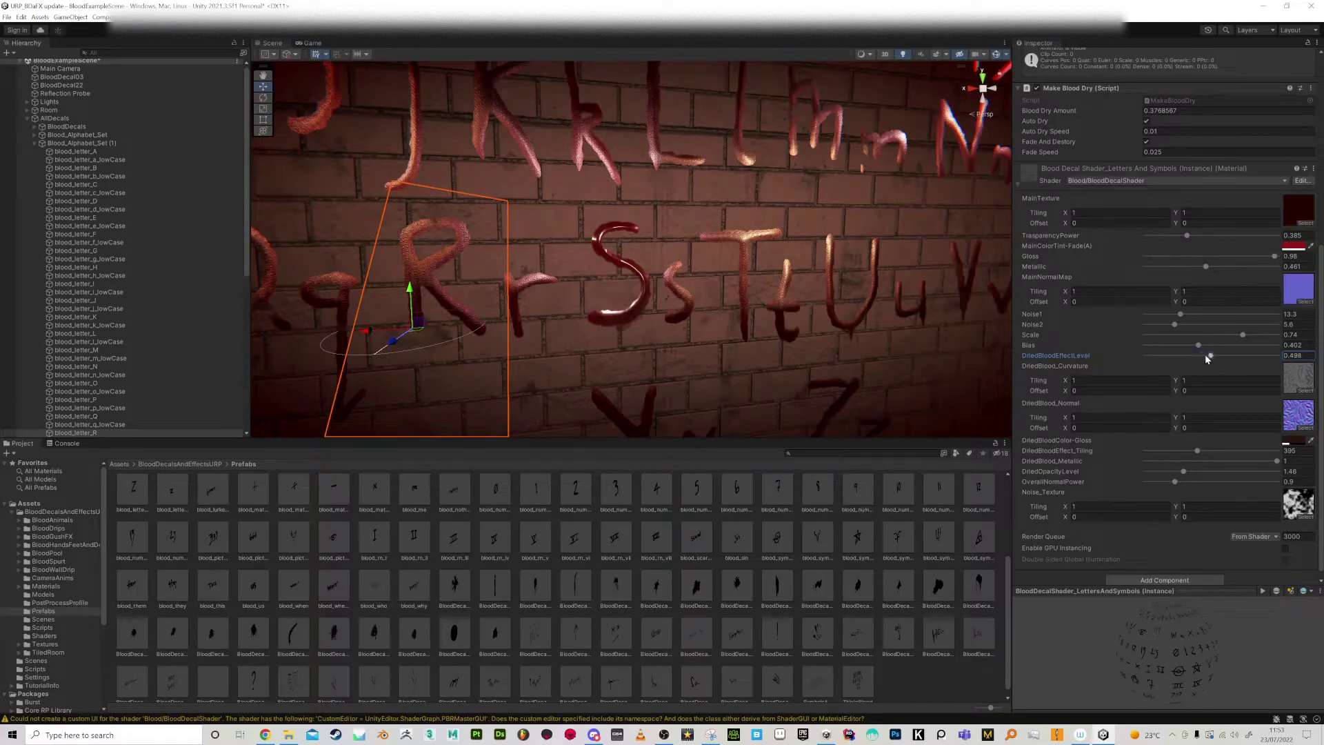
right_click_drag(483, 311, 516, 321)
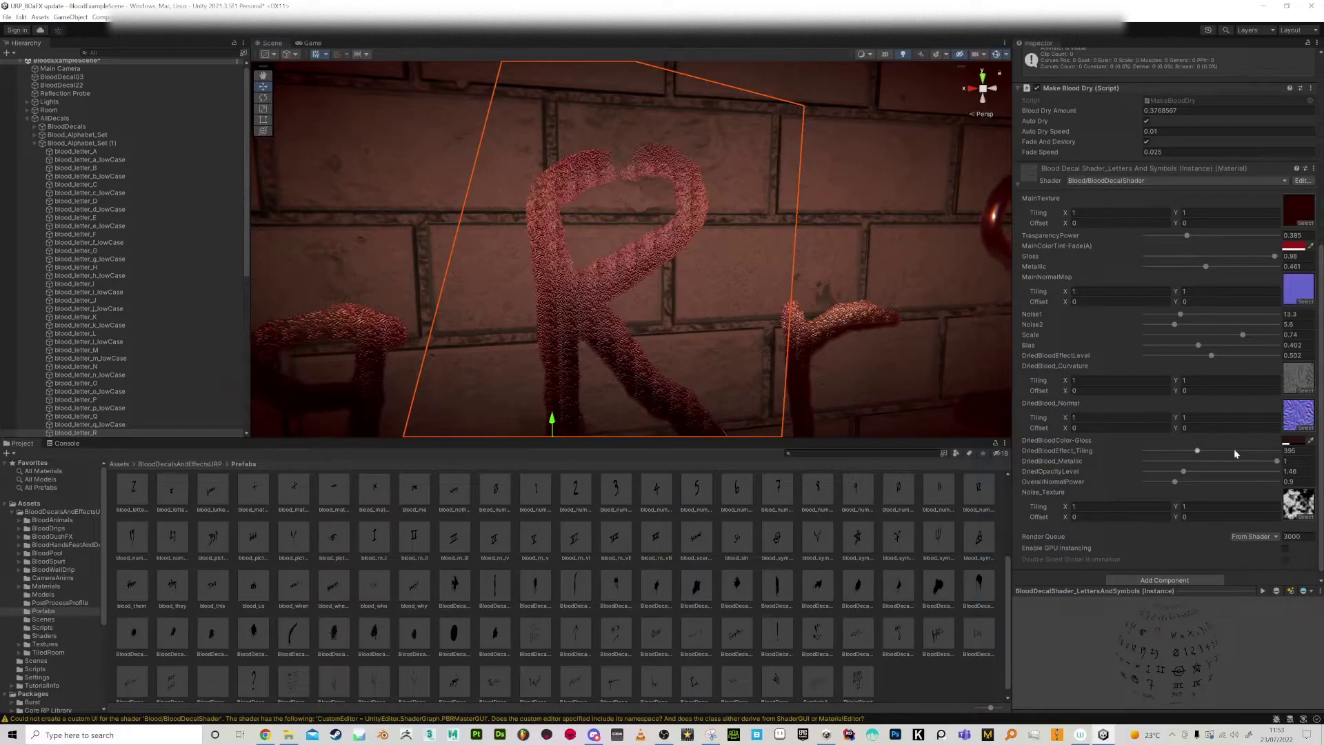
left_click_drag(1197, 453, 1170, 452)
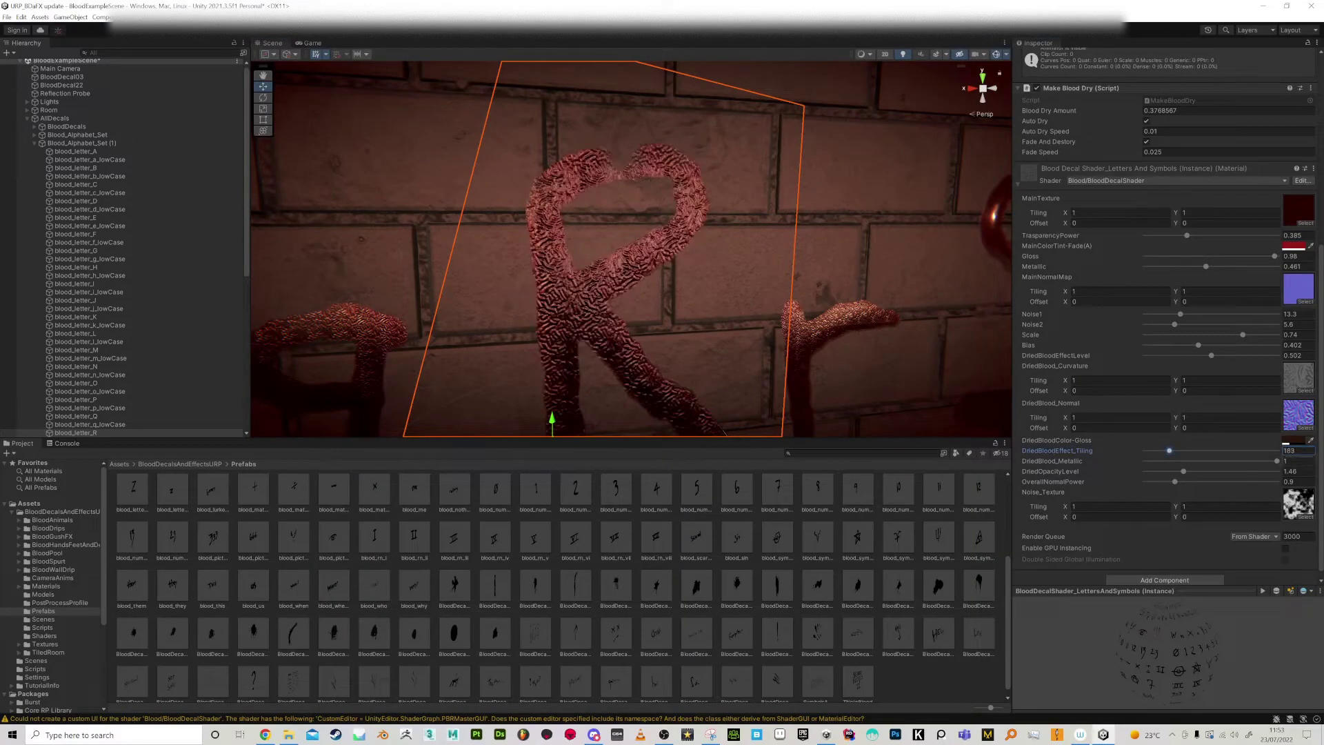
mouse_move(1275, 461)
left_mouse_down()
mouse_move(1182, 464)
mouse_move(1253, 470)
mouse_move(1158, 473)
mouse_move(1179, 475)
mouse_move(1150, 483)
mouse_move(1162, 485)
left_mouse_up()
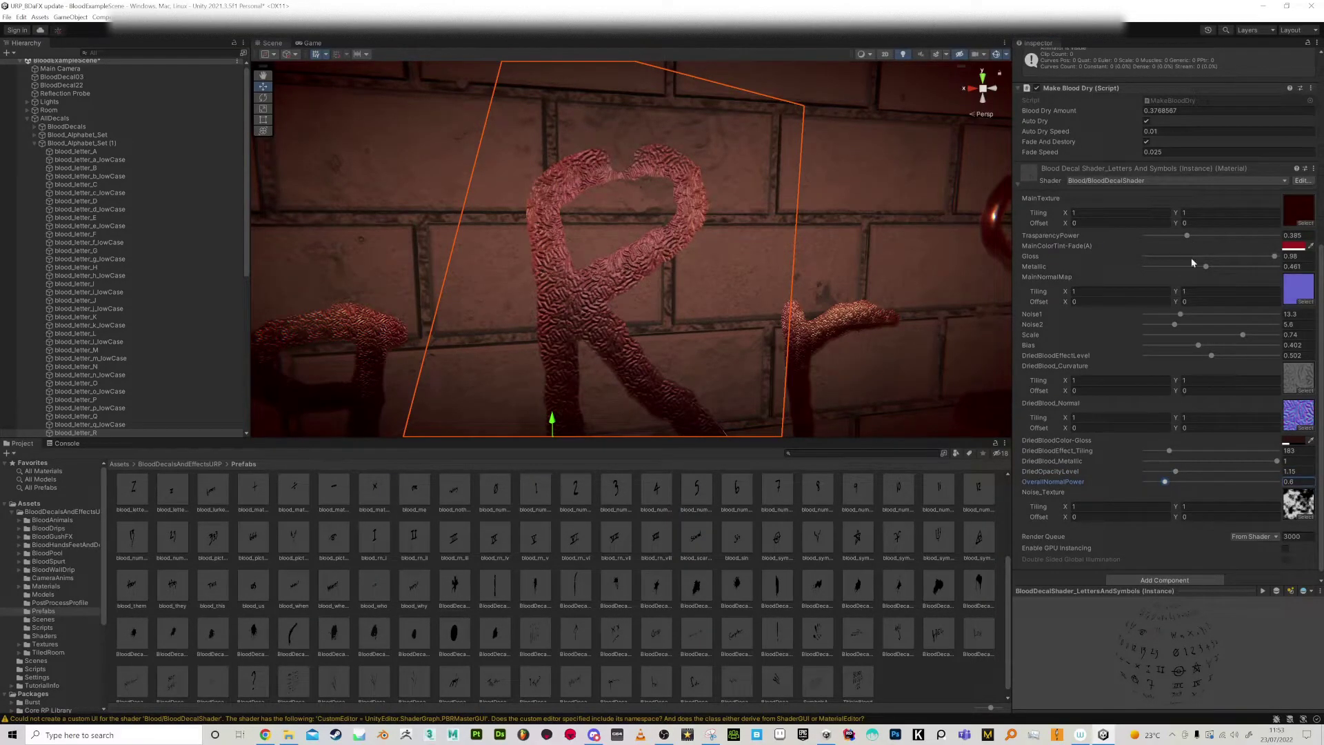
key("s")
right_click_drag(811, 262, 603, 415)
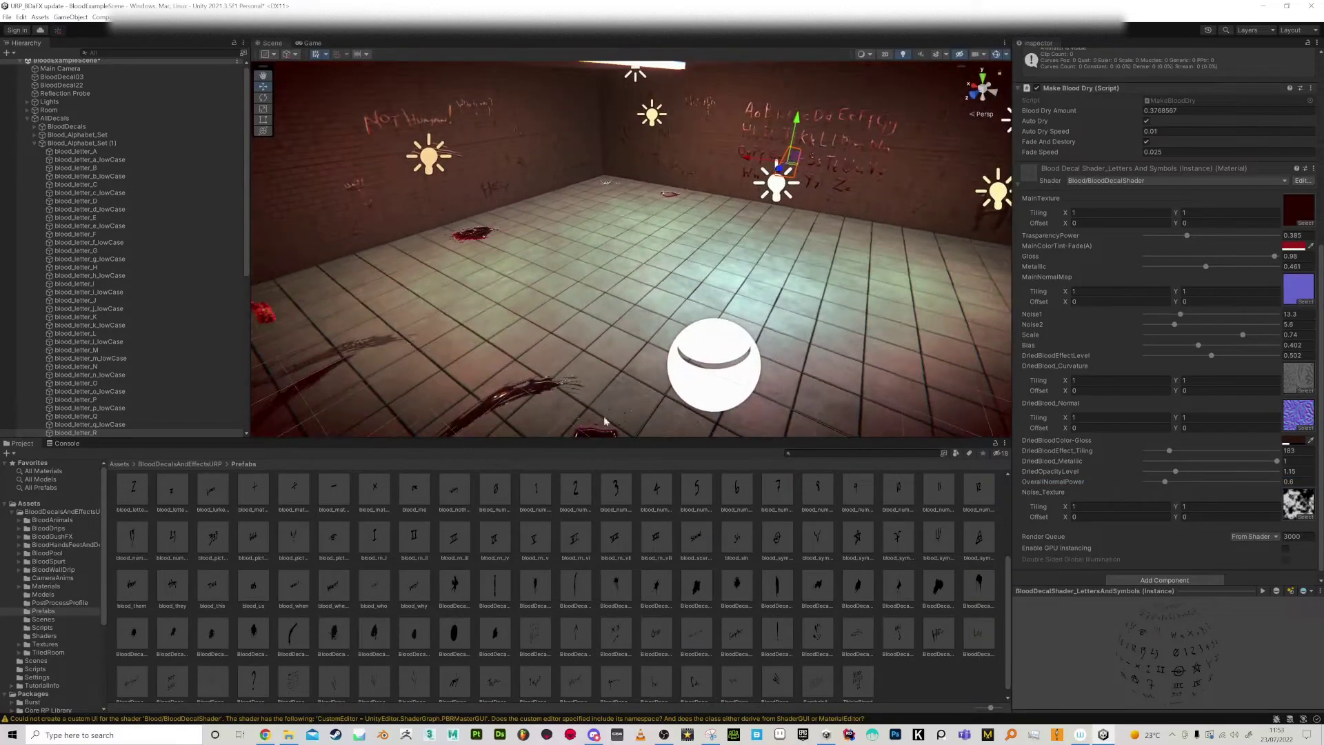
Enlarge the Project panel and browse from Textures to the BloodDecalsAndEffectsURP Materials folder
left_click_drag(593, 439, 593, 591)
right_click_drag(587, 538, 267, 577)
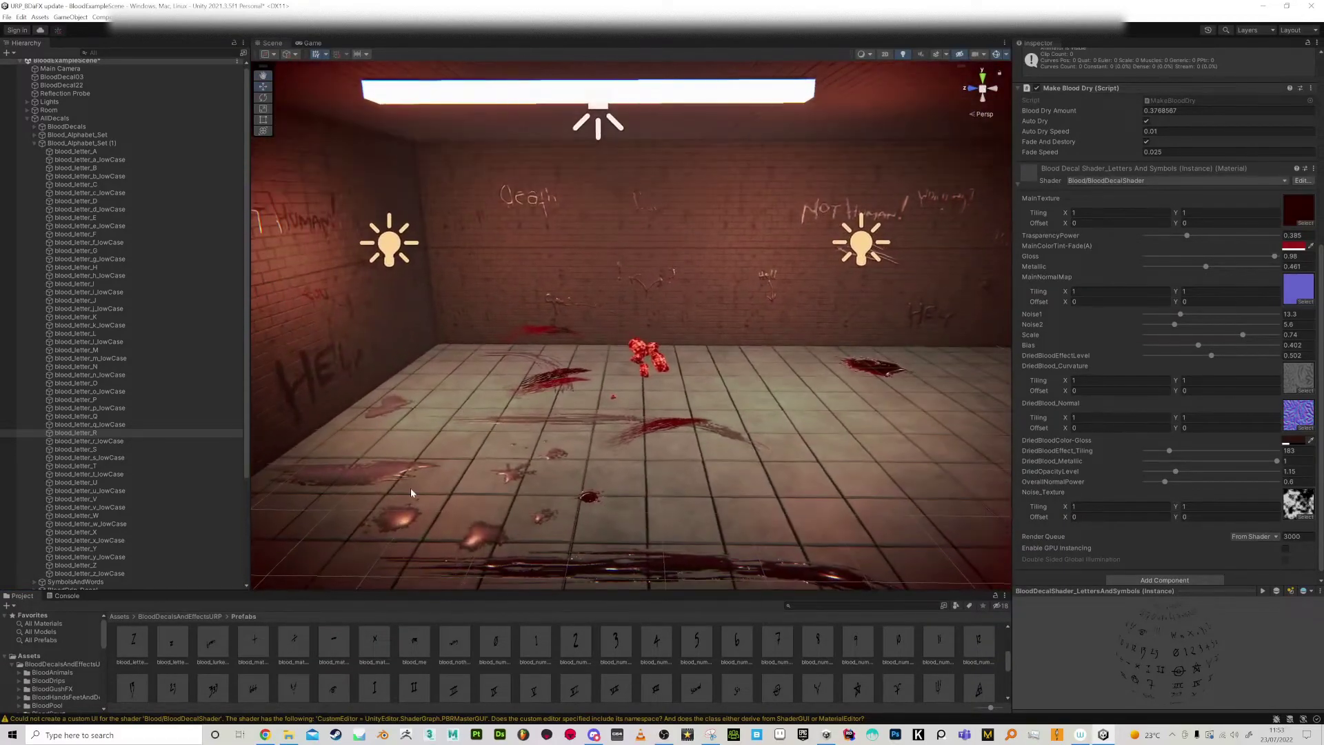
left_click_drag(269, 591, 268, 402)
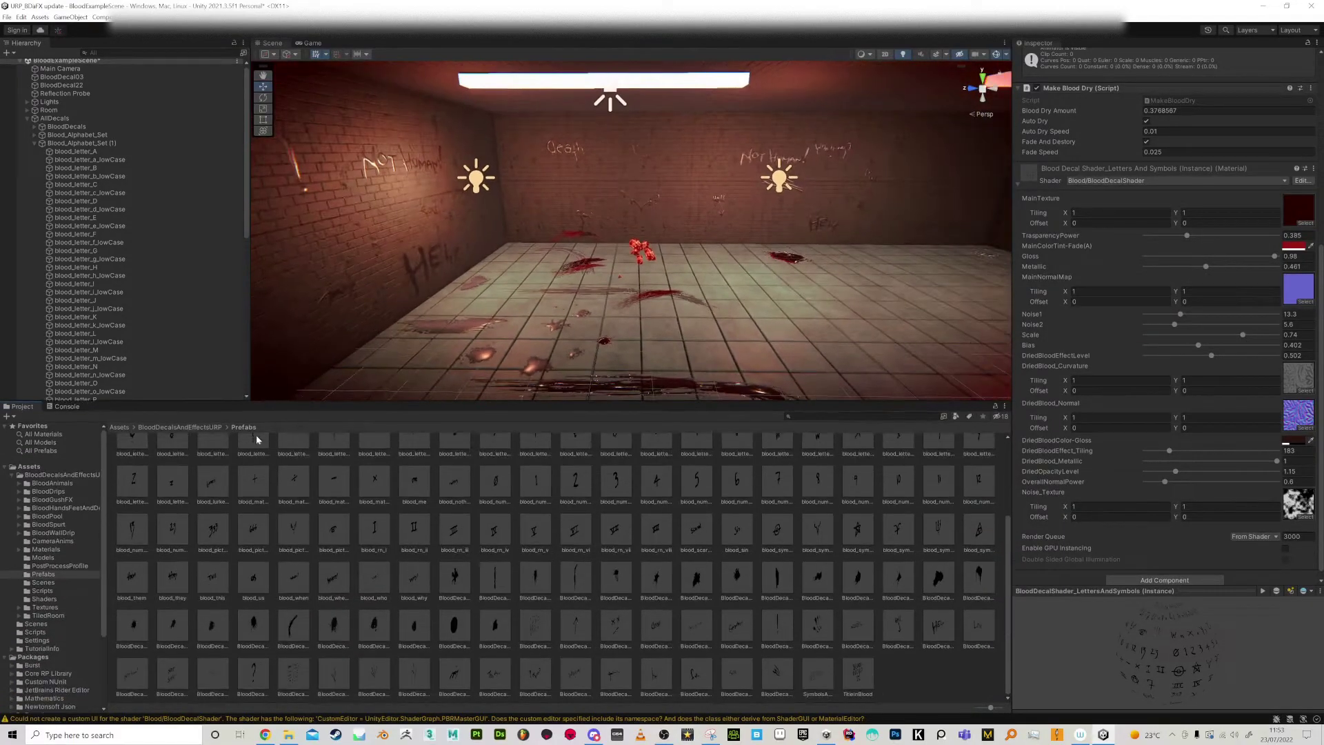
left_click(46, 607)
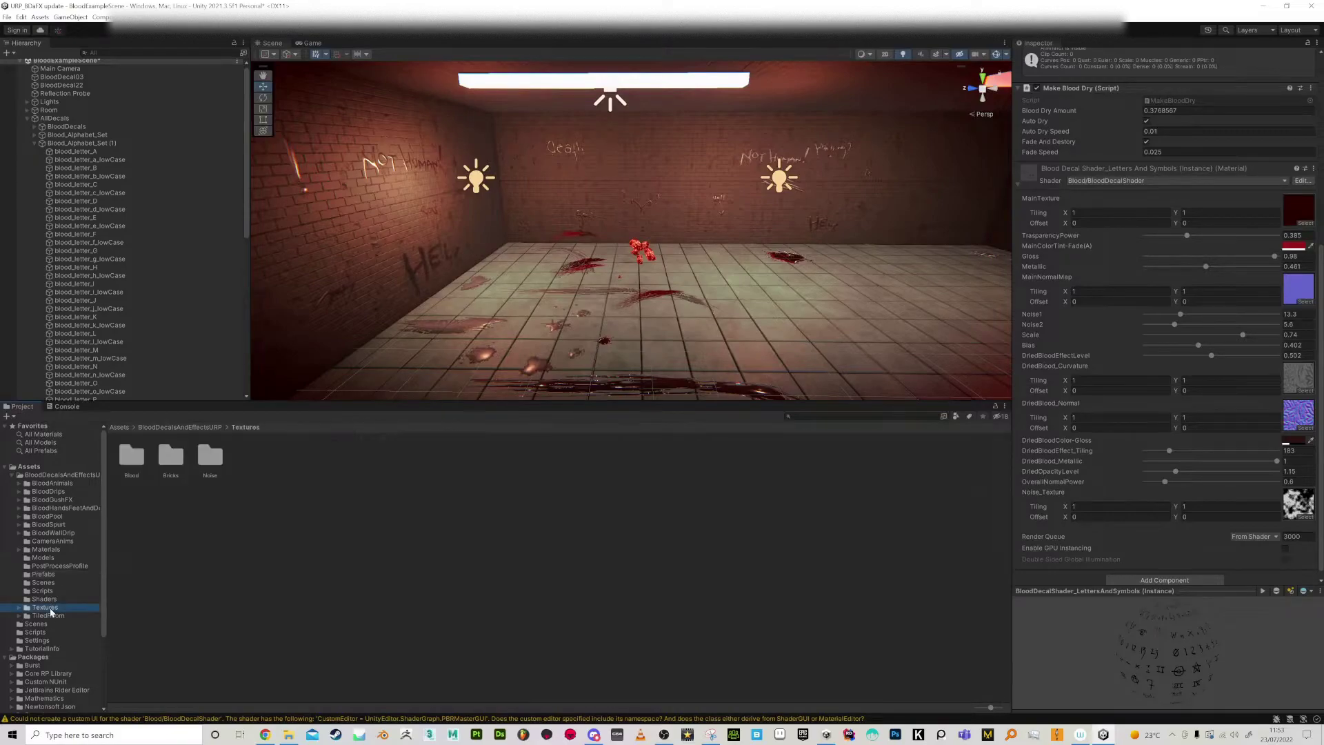
left_click(47, 550)
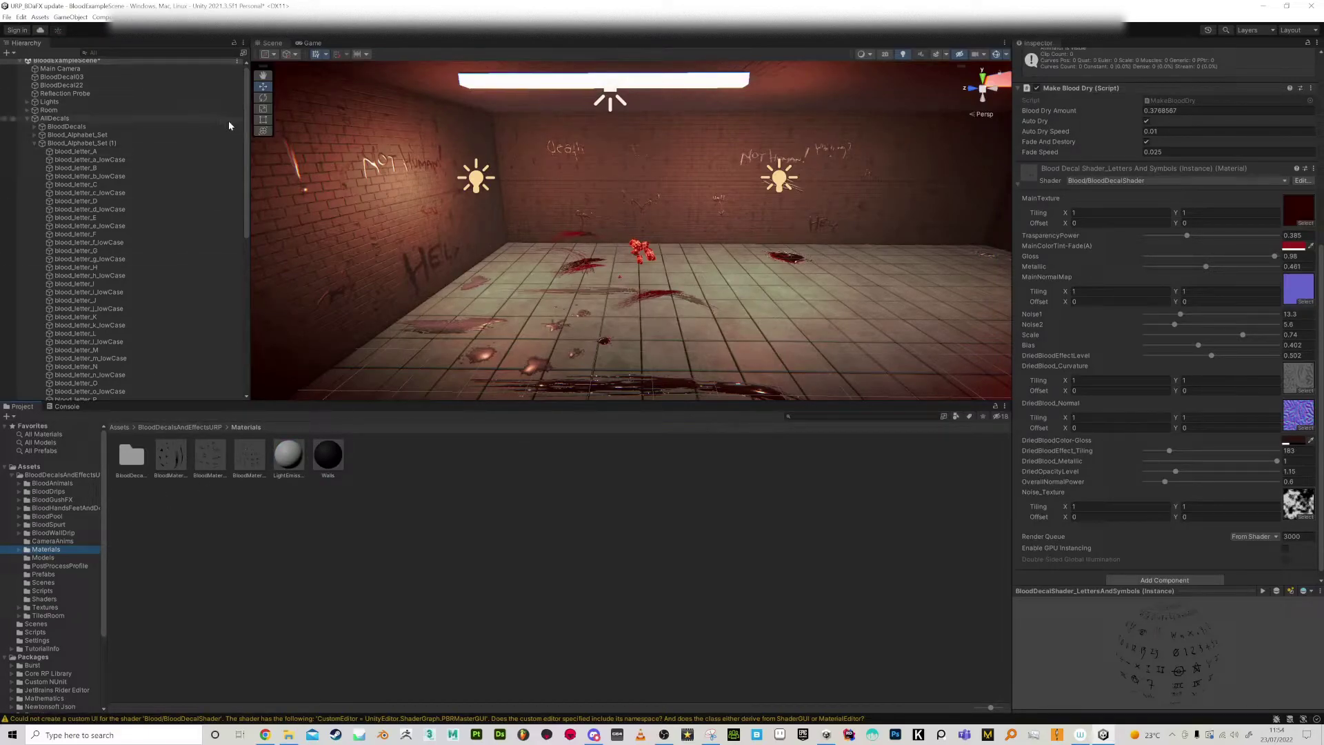
Open the Package Manager listing all Unity Registry packages
left_click(182, 18)
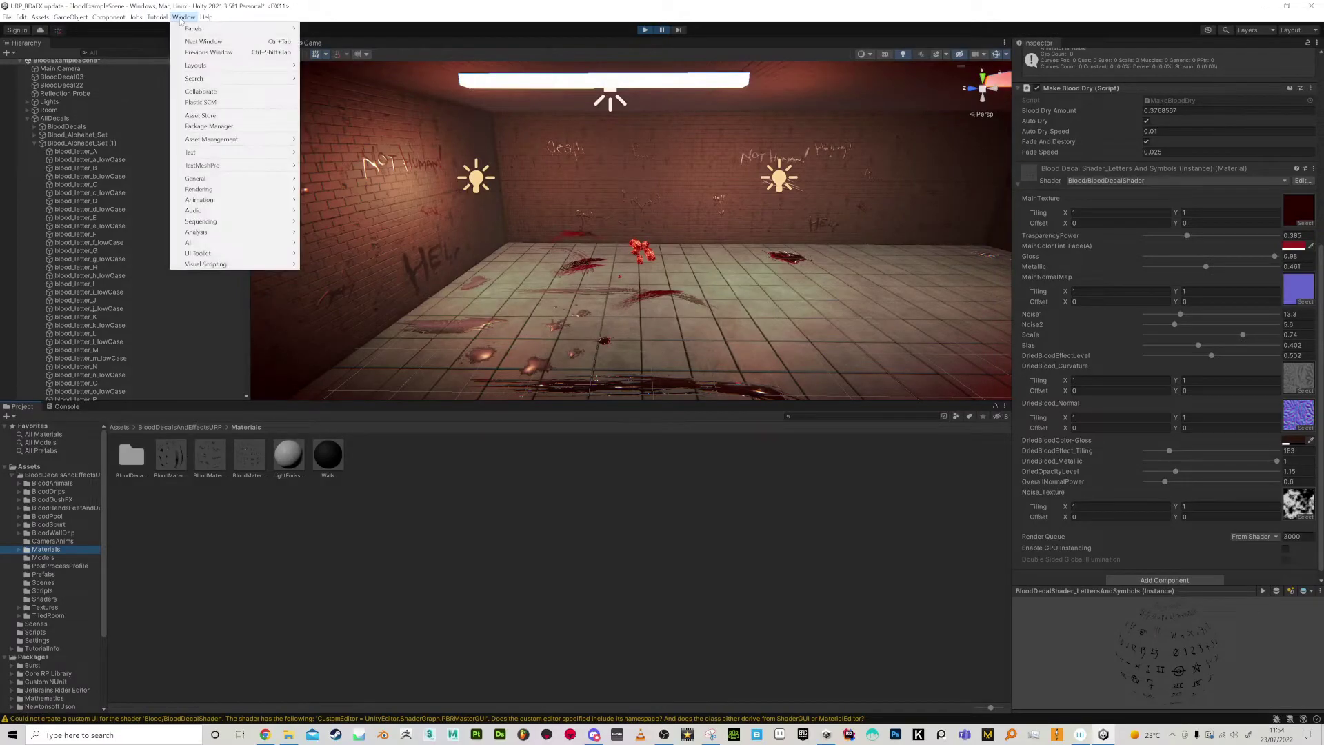
left_click(209, 126)
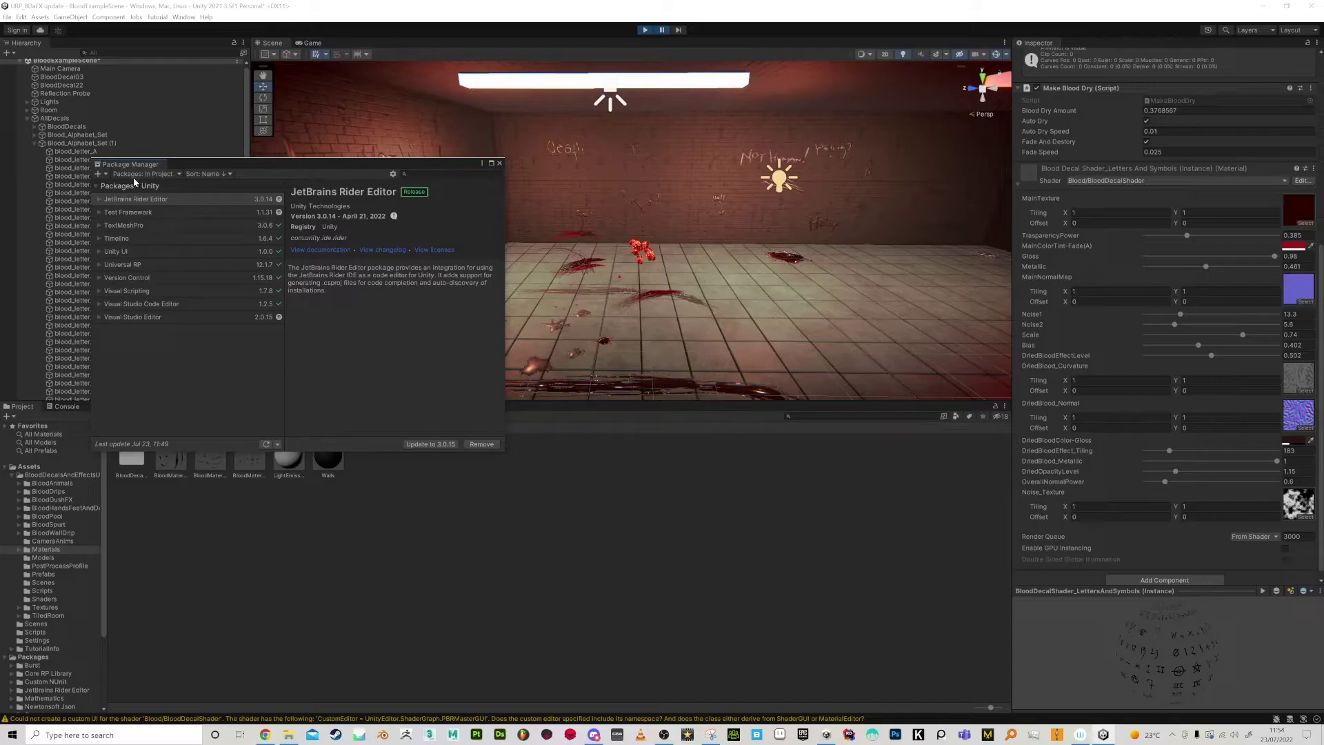
left_click(163, 175)
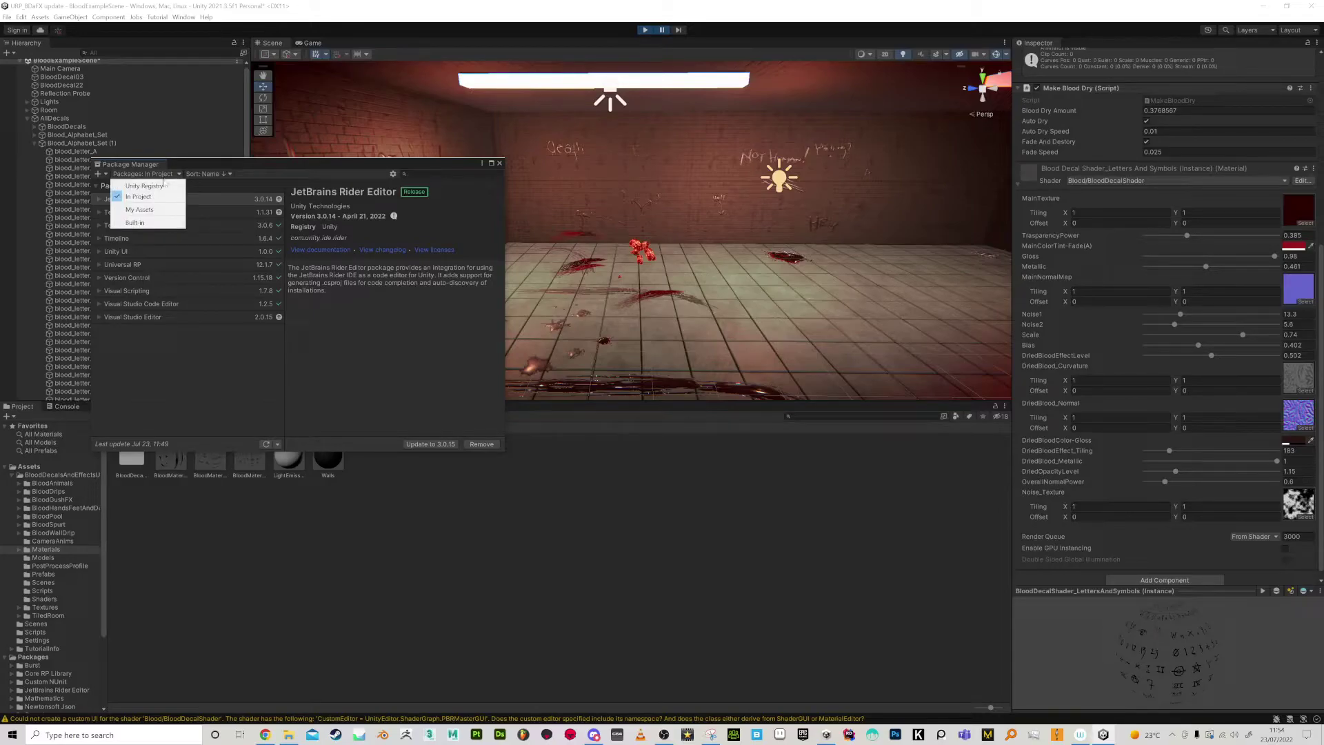
left_click(149, 186)
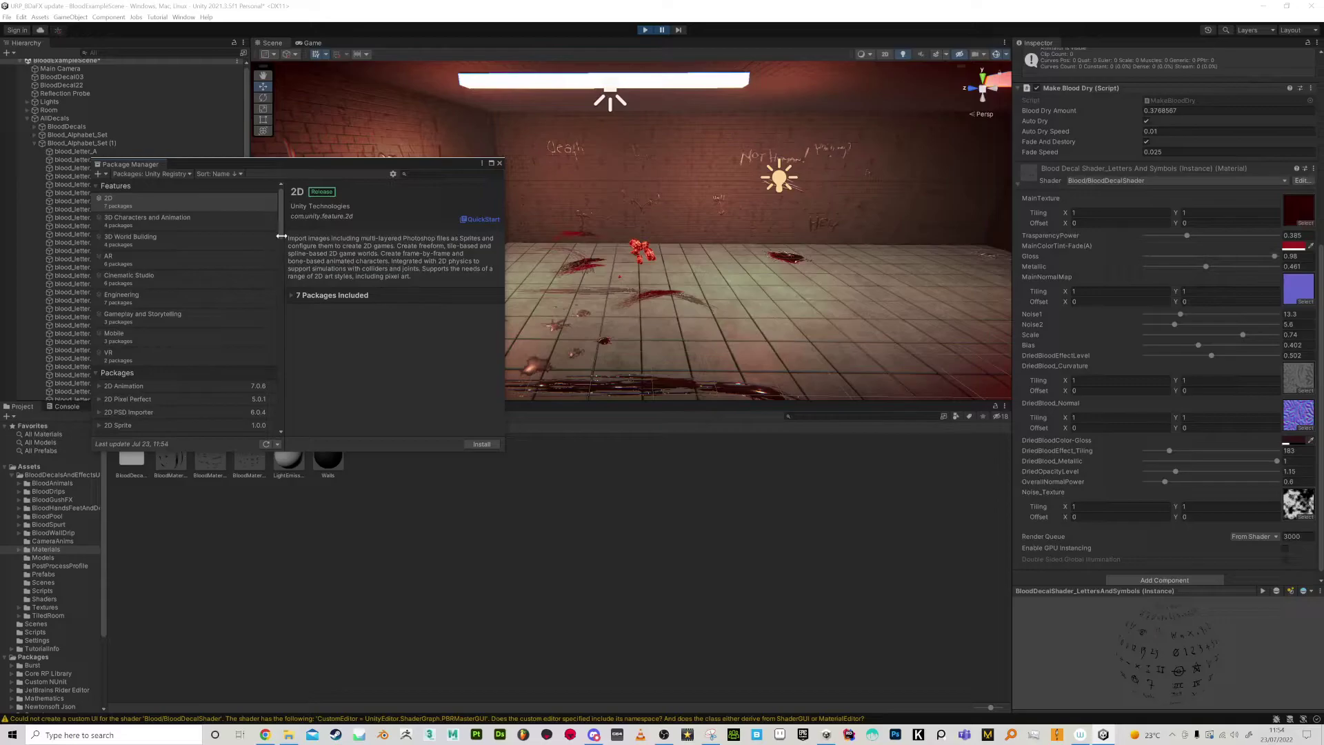
scroll(207, 289, "down", 10)
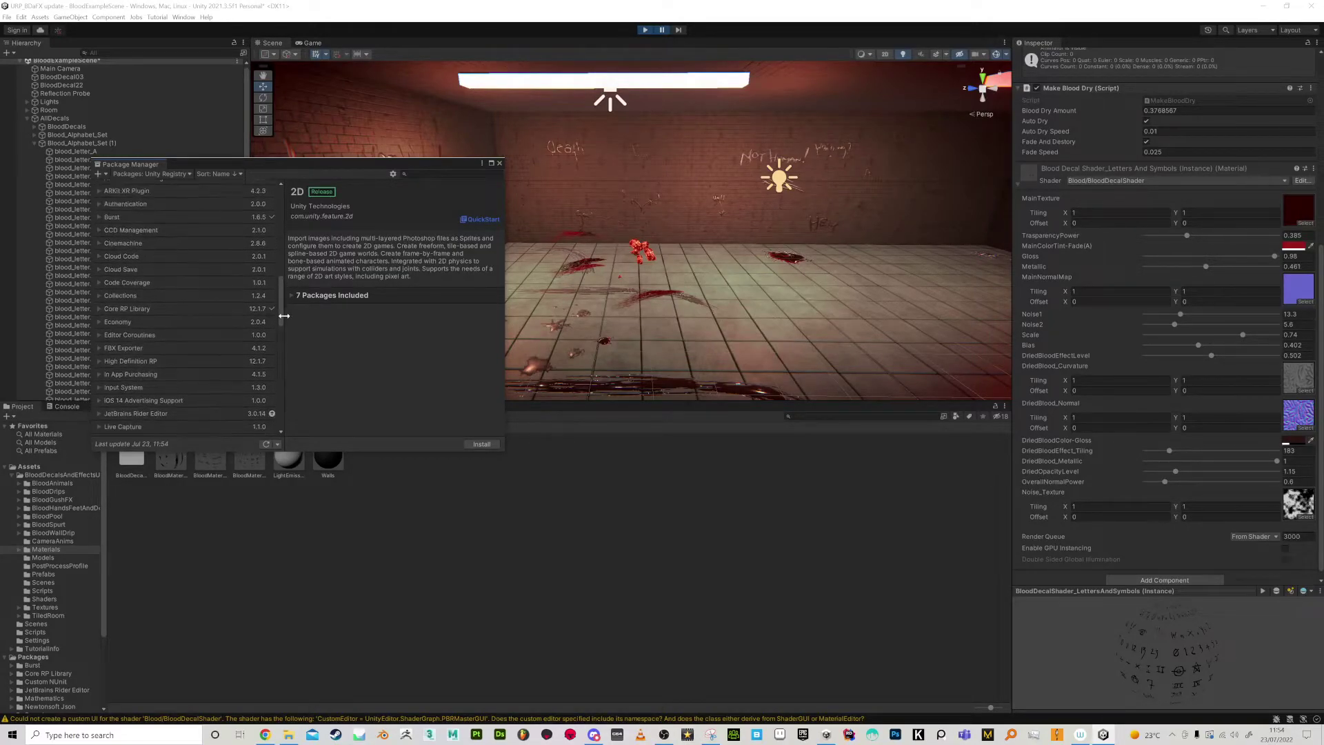
Check Core RP Library and confirm Universal RP 12.1.7 is installed, then close the Package Manager
left_click(100, 309)
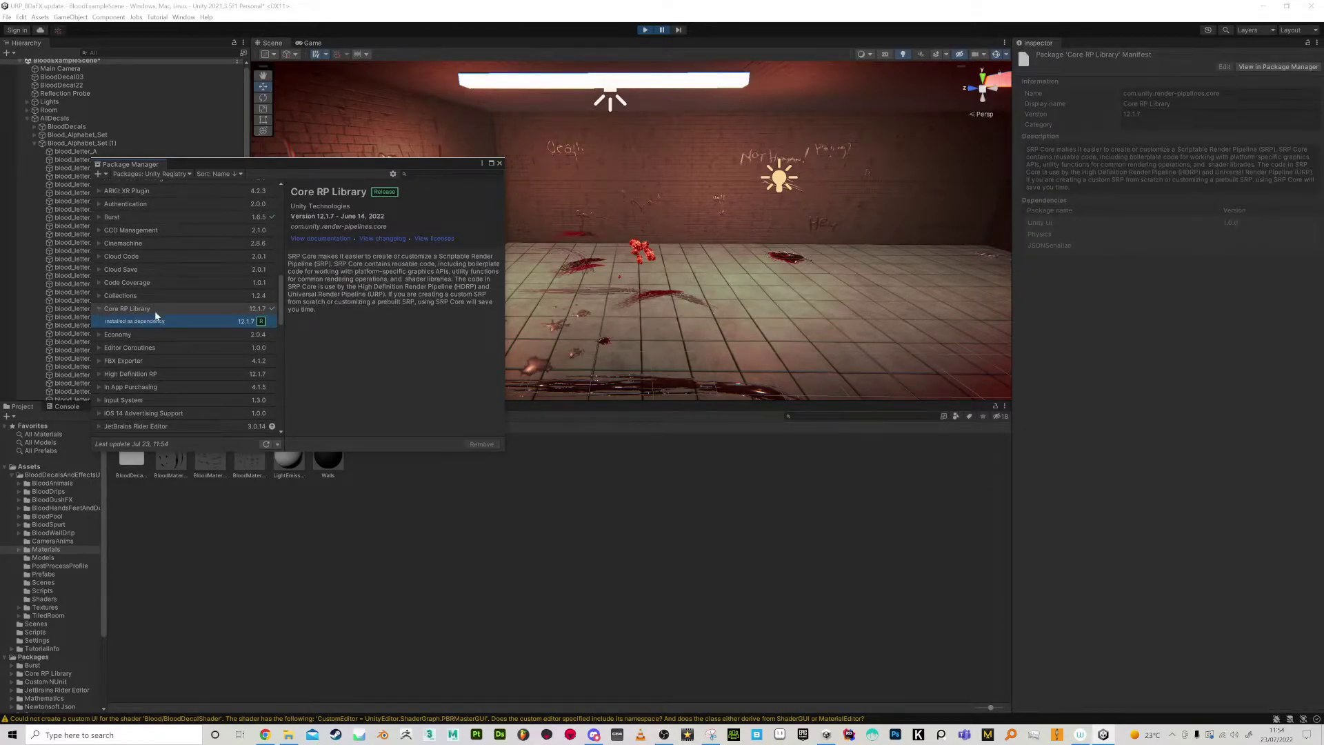
left_click_drag(283, 301, 289, 402)
left_click(138, 356)
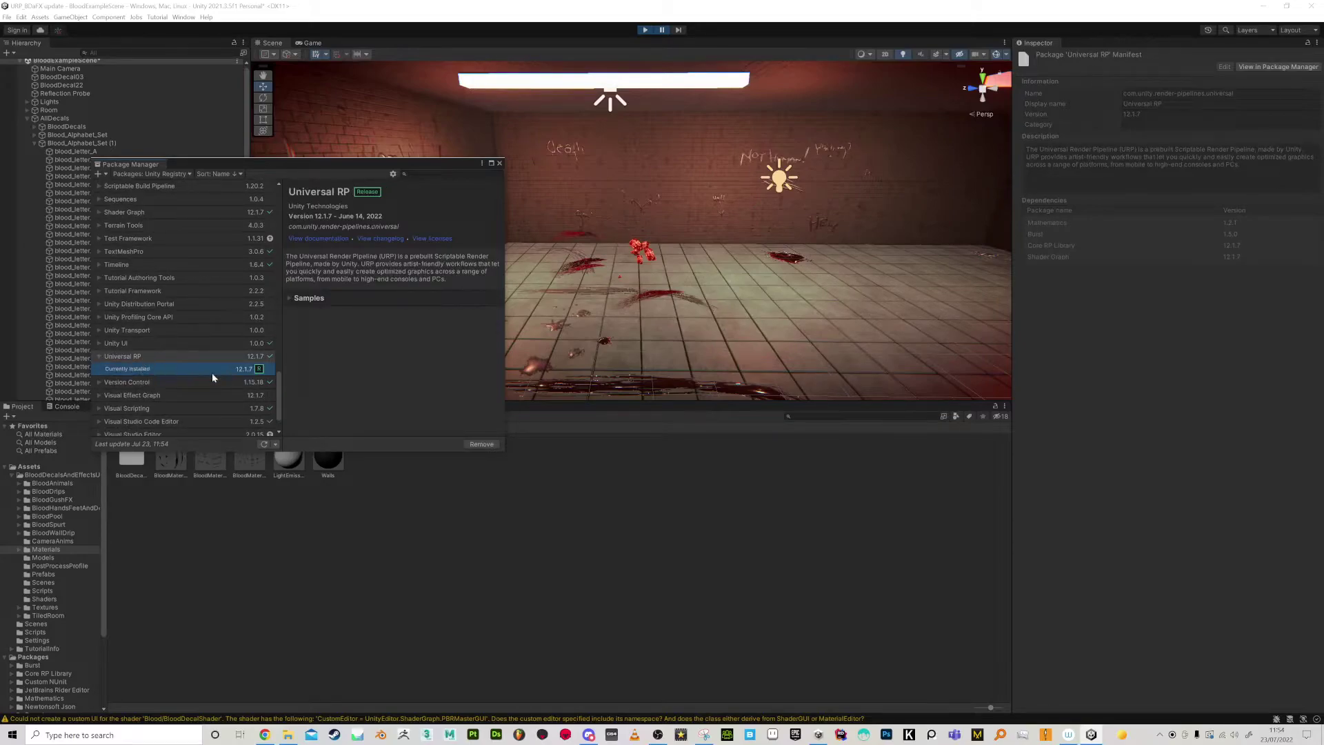
left_click_drag(276, 390, 279, 408)
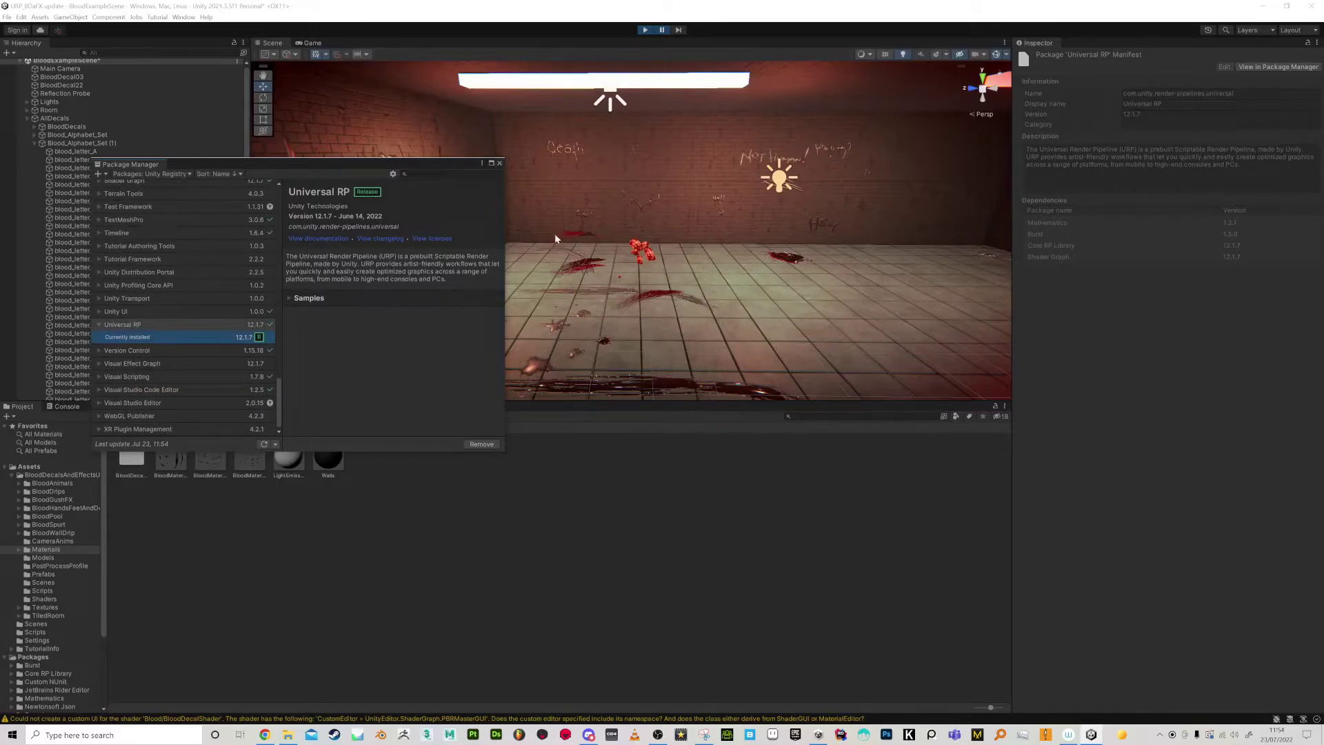
left_click(500, 163)
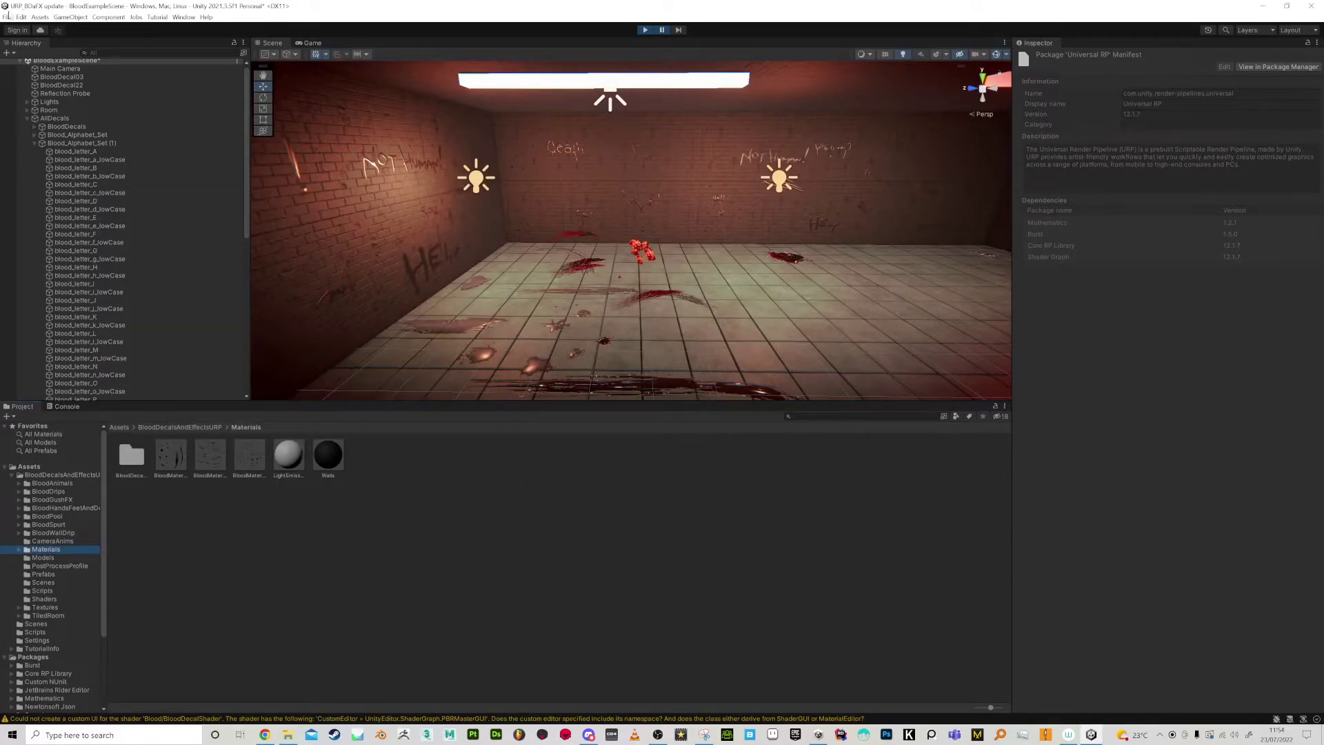
left_click(21, 17)
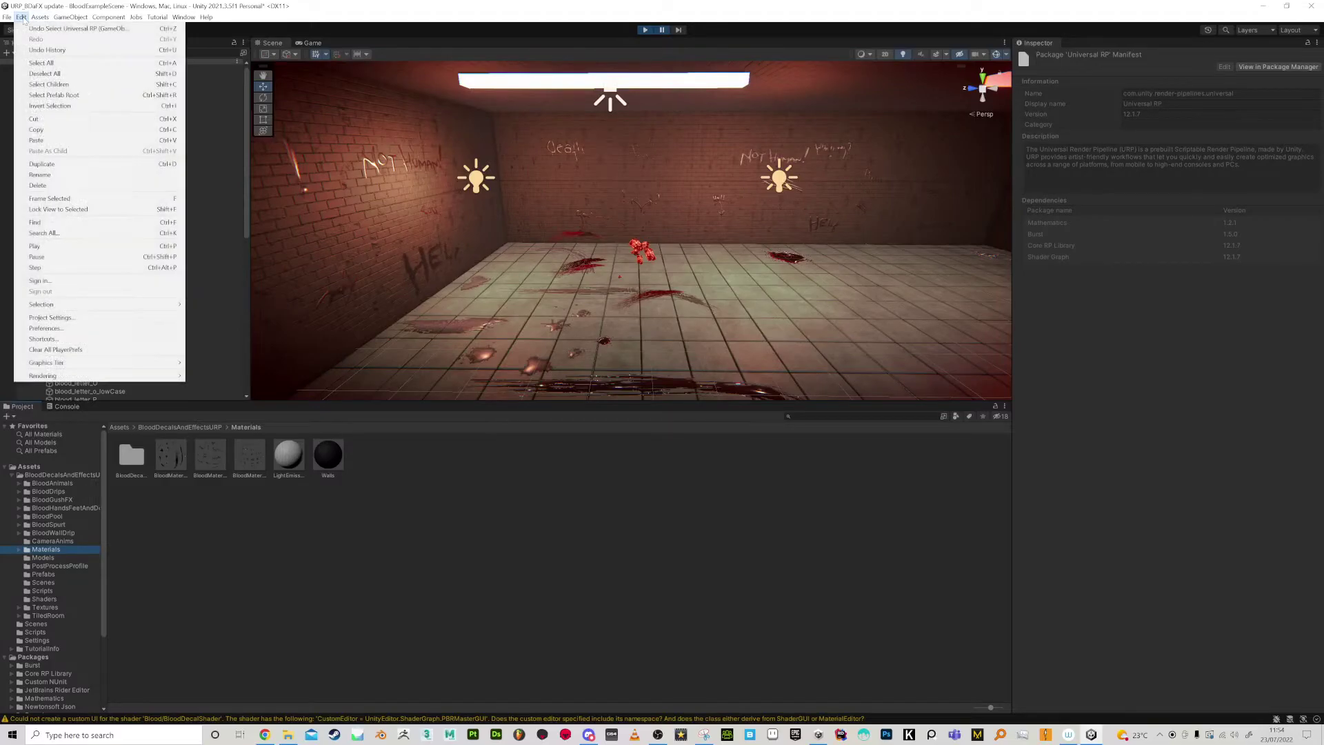
Show Project Settings' Graphics page and ping the URP-HighFidelity pipeline asset in the Project panel
left_click(55, 319)
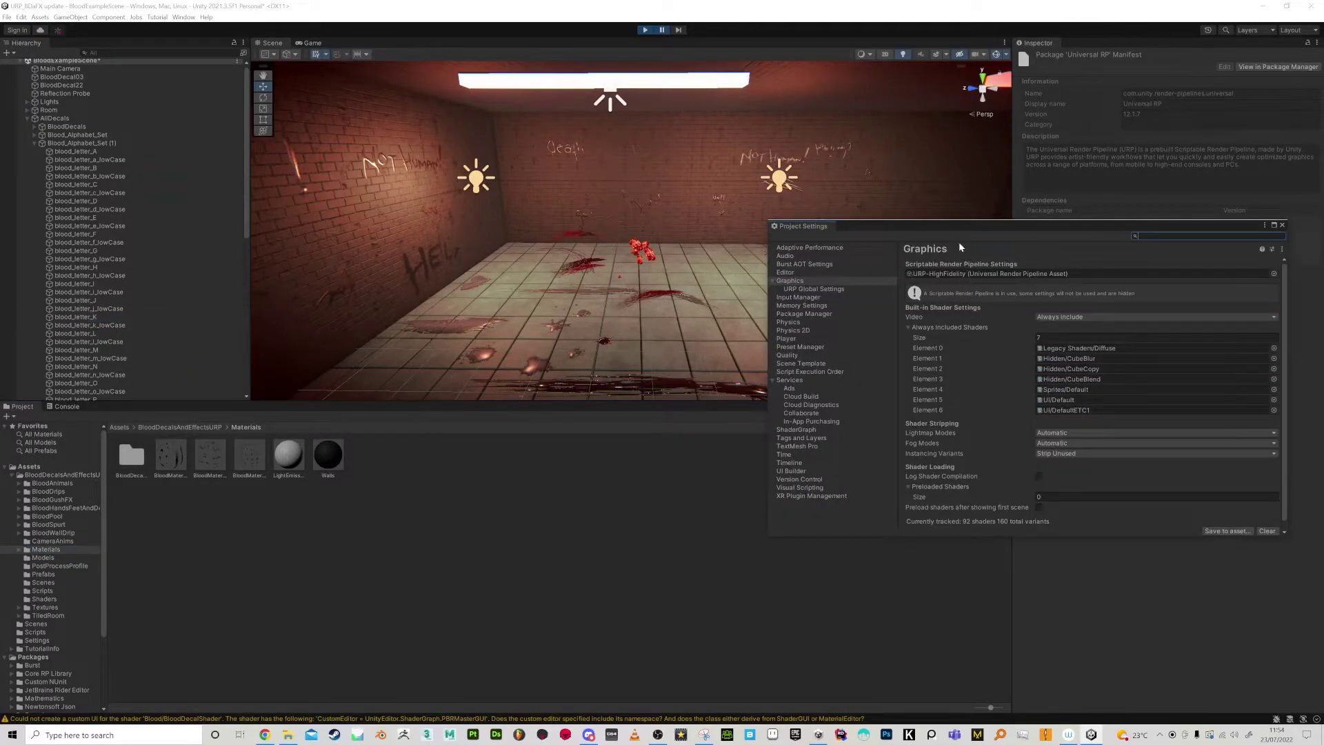
left_click_drag(958, 227, 576, 239)
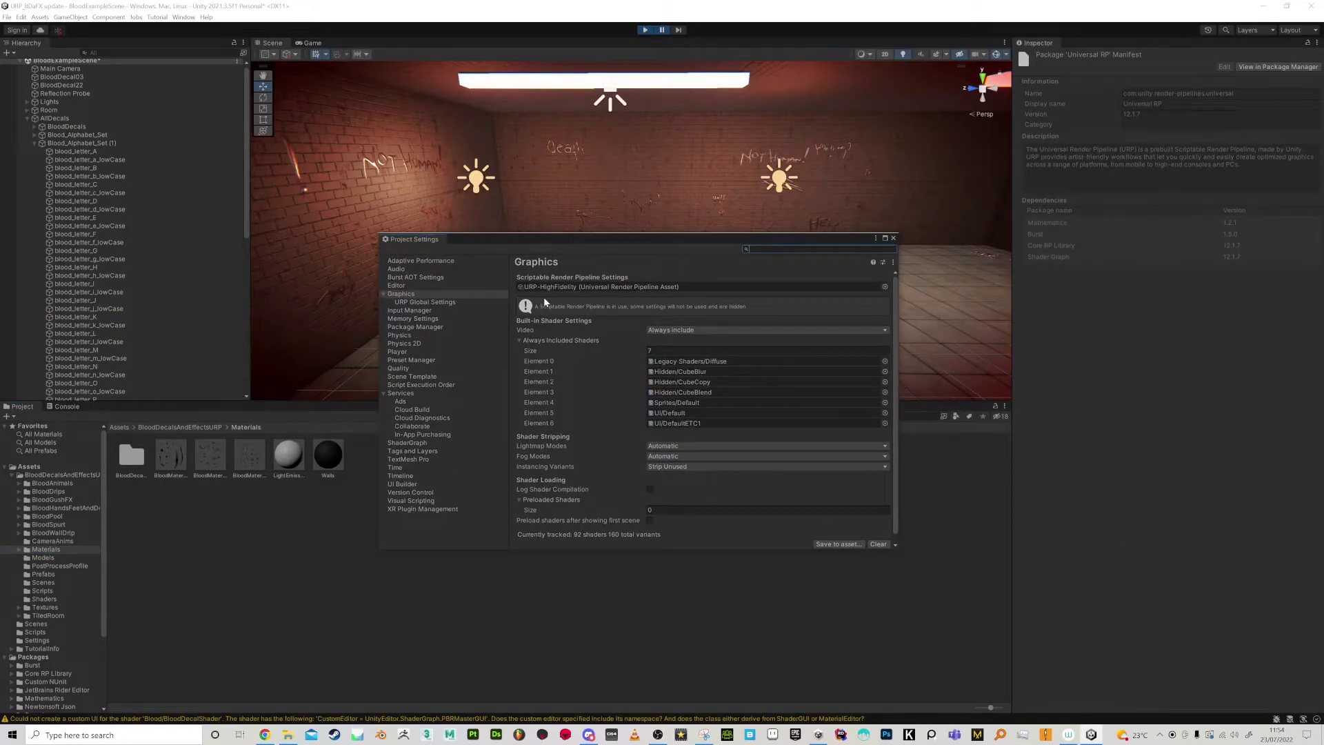
left_click(603, 286)
left_click_drag(597, 239, 680, 225)
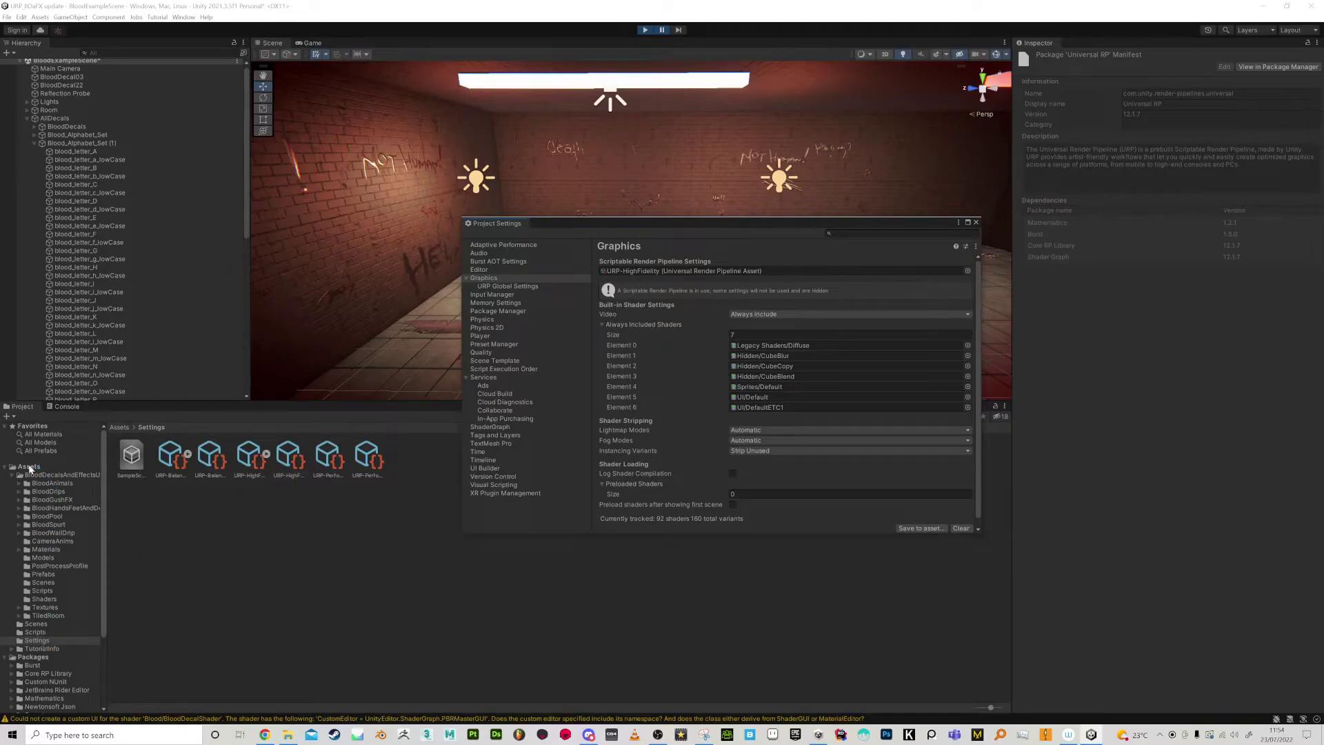
left_click(18, 475)
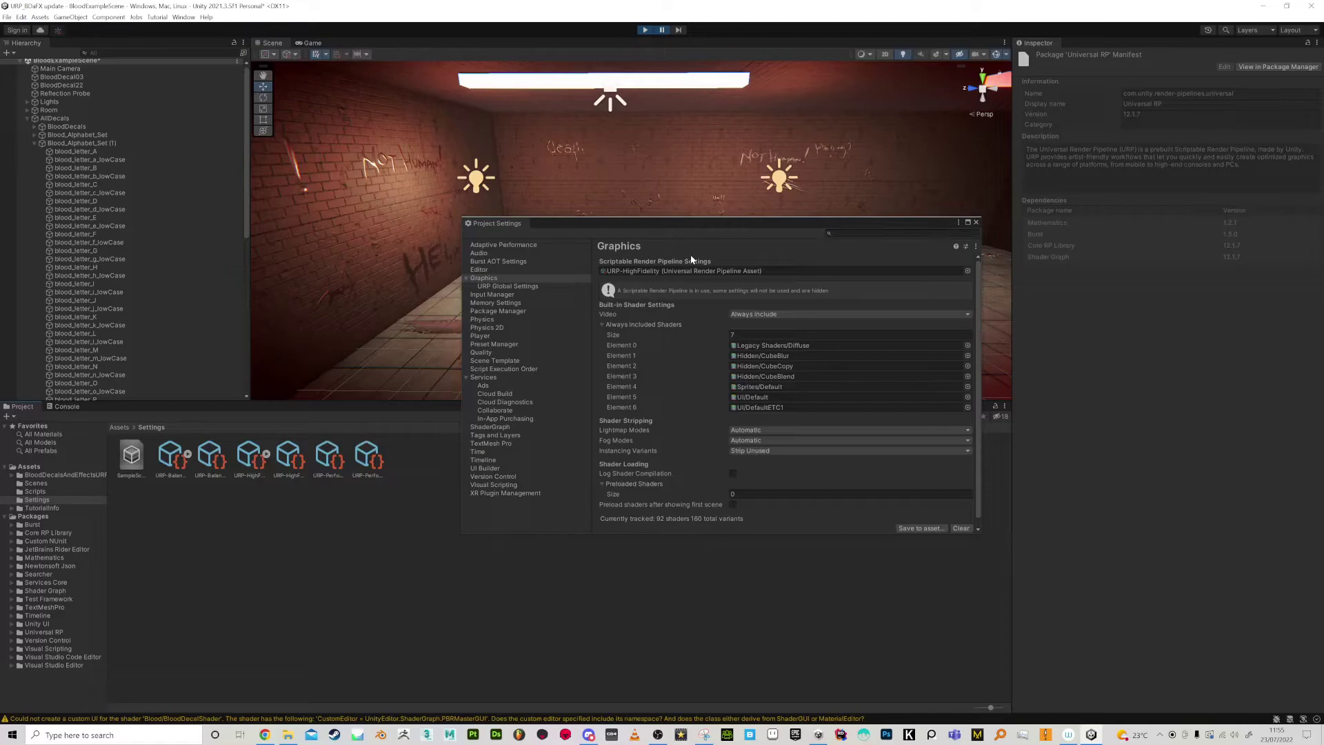
Close Project Settings and review the BloodDecalShader PBRMasterGUI warnings in the Console
left_click(976, 223)
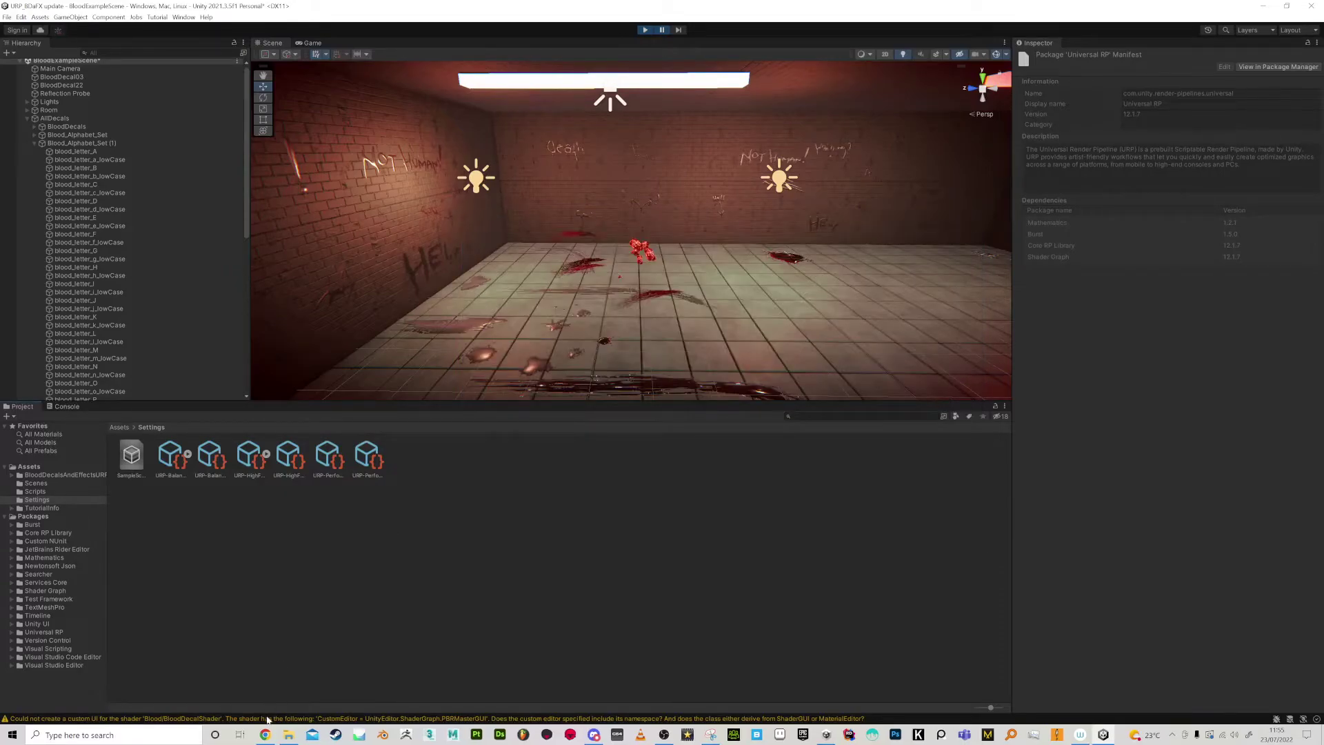
left_click(67, 406)
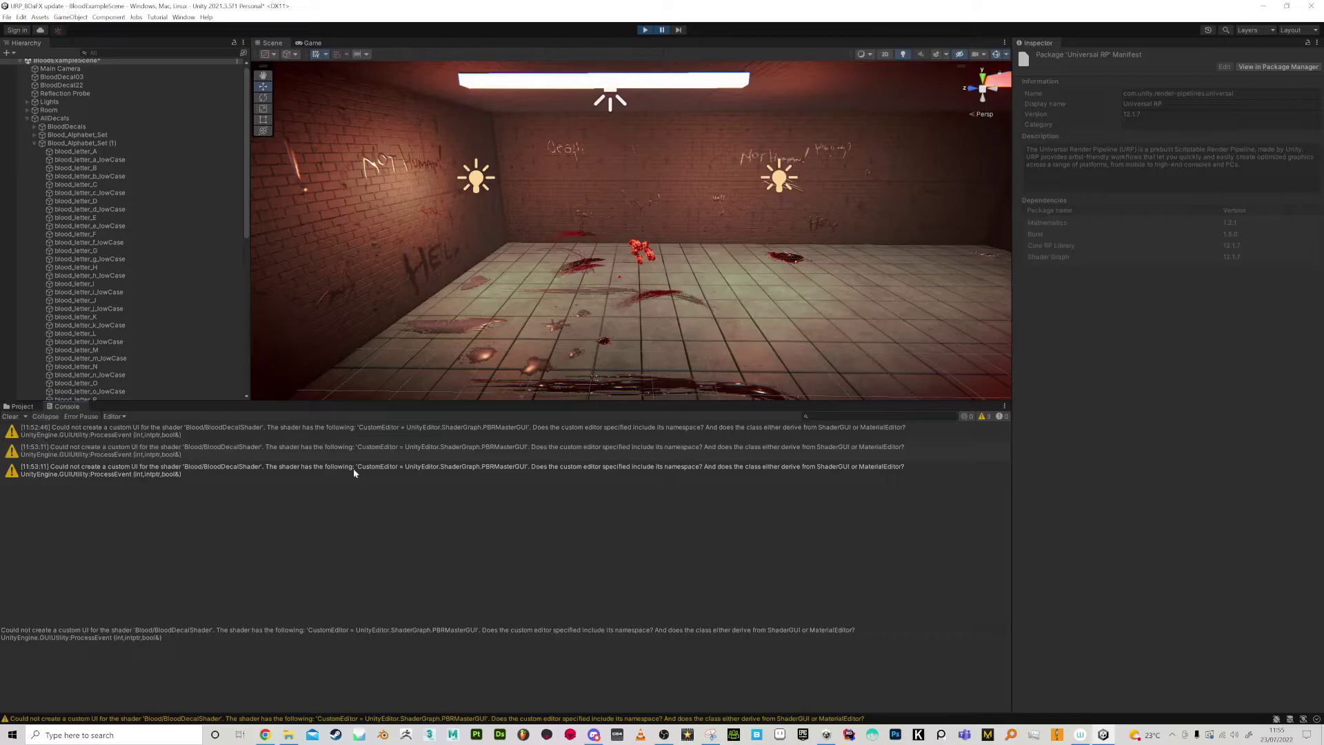
left_click(469, 450)
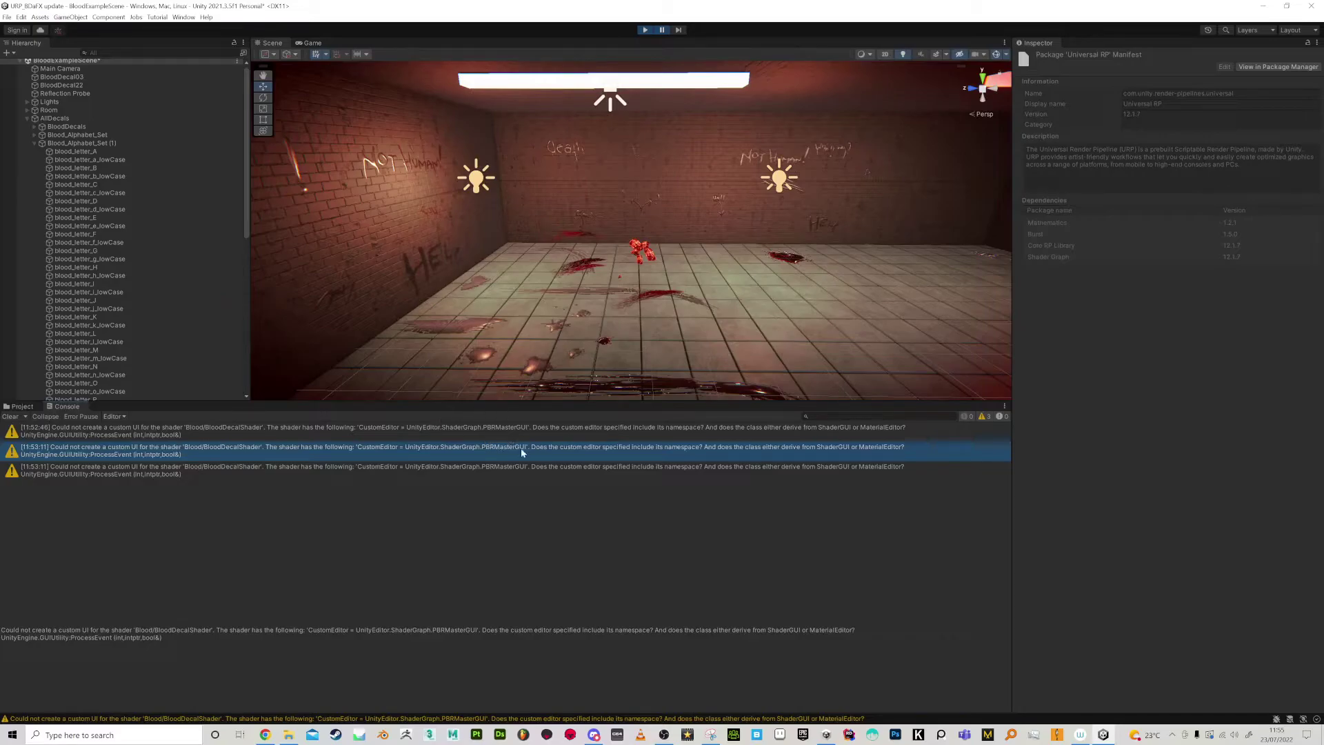
left_click(22, 407)
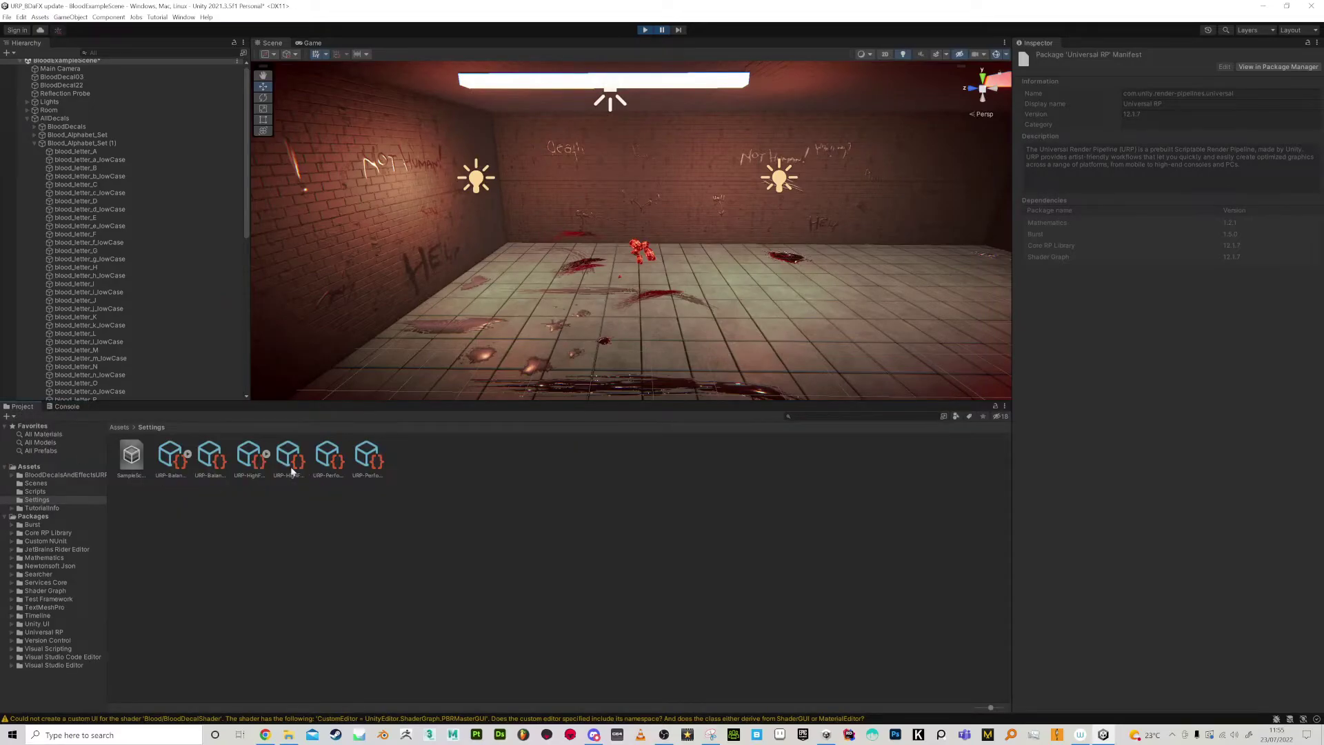
left_click(65, 406)
left_click(139, 475)
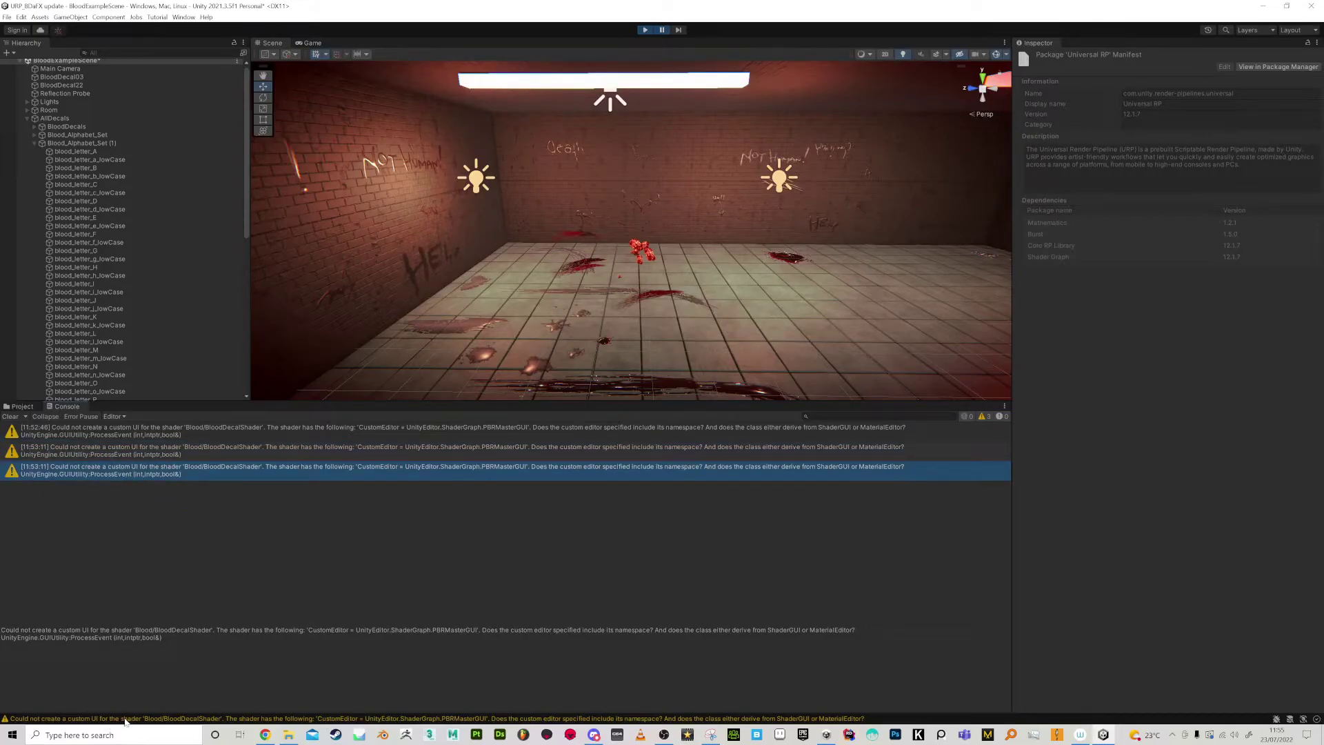
Return to the Project tab and show the BloodDecalsAndEffectsURP folder contents
left_click(22, 407)
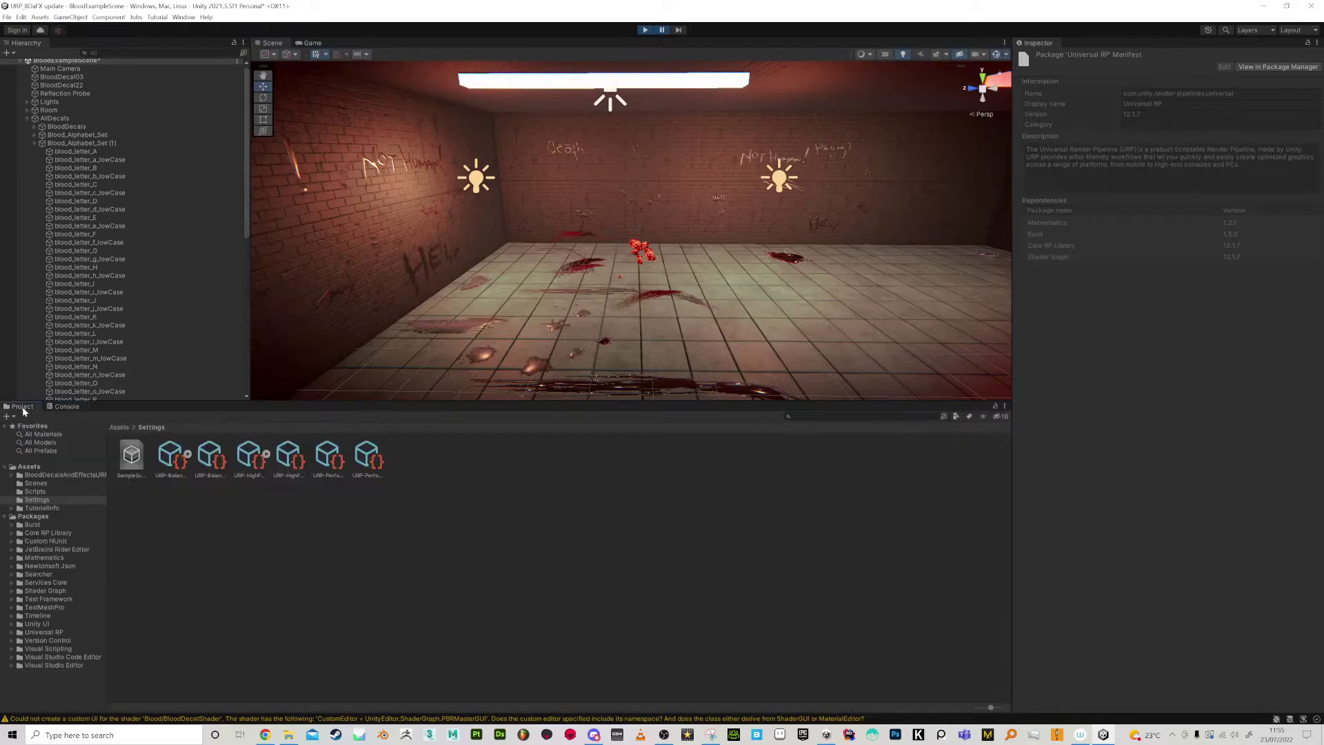
left_click(43, 491)
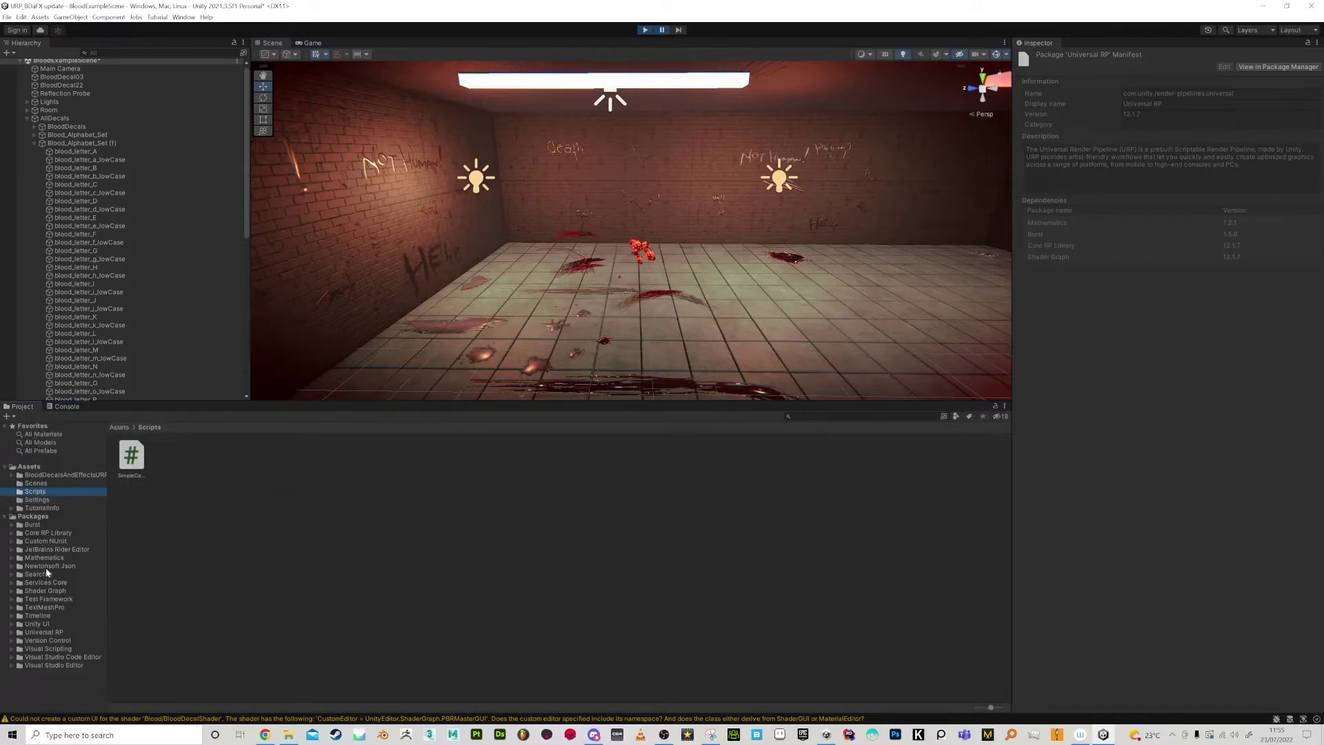
left_click(21, 476)
Find BloodDecalShader in the BloodDecalsAndEffectsURP Shaders folder and open it for editing
left_click(20, 475)
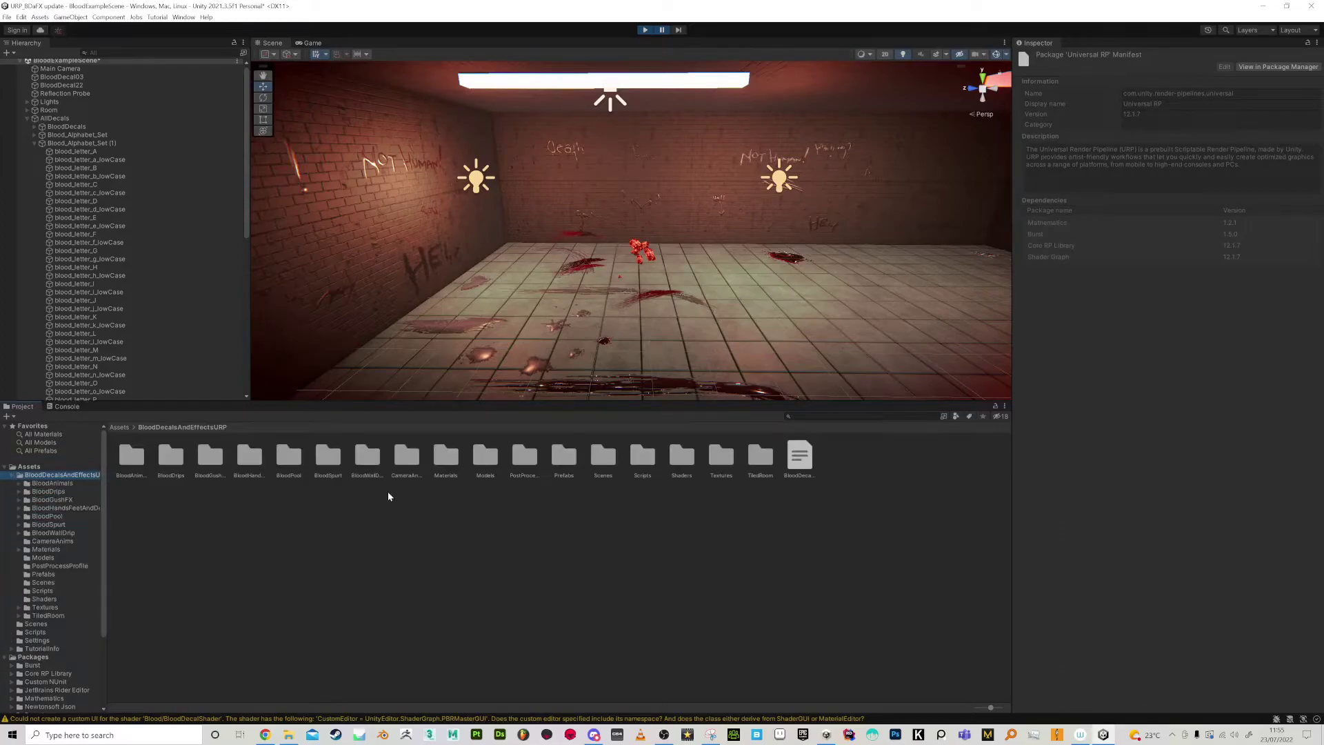
left_click(799, 458)
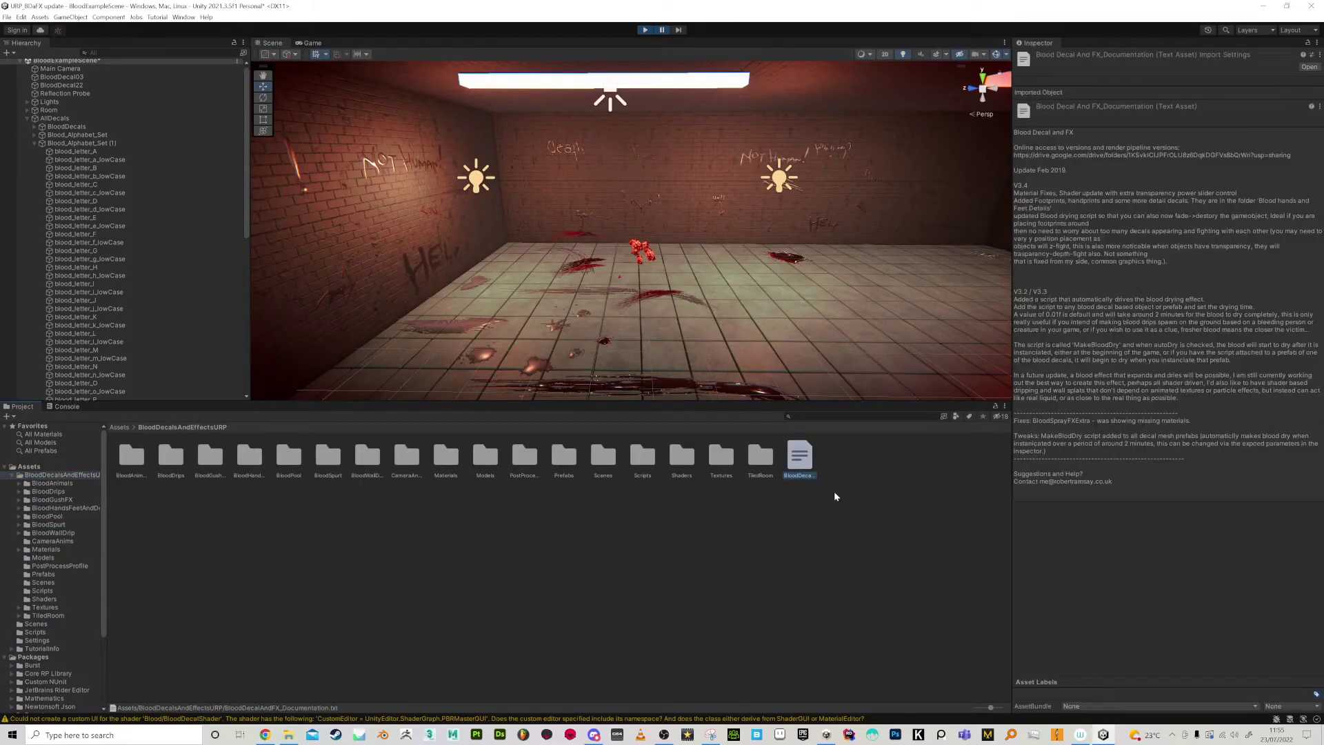
double_click(683, 461)
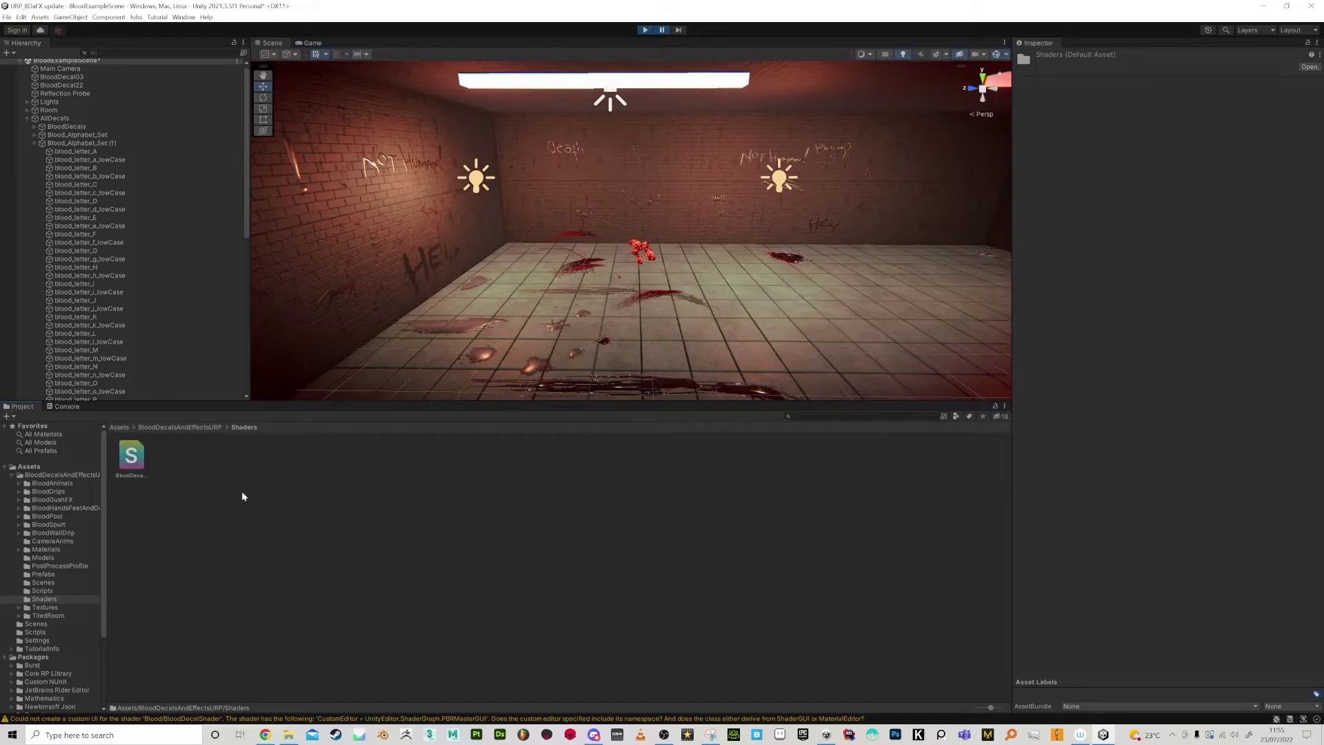
left_click(131, 458)
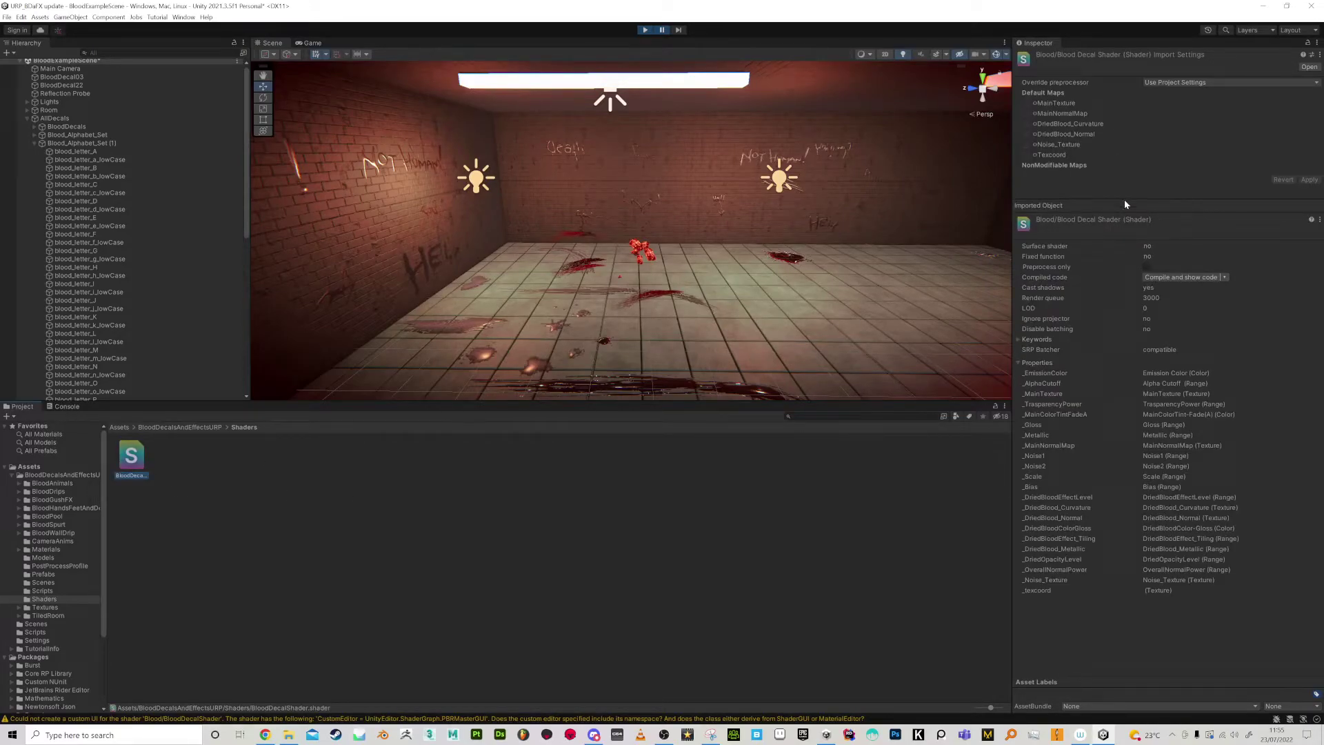
right_click(136, 461)
key("Escape")
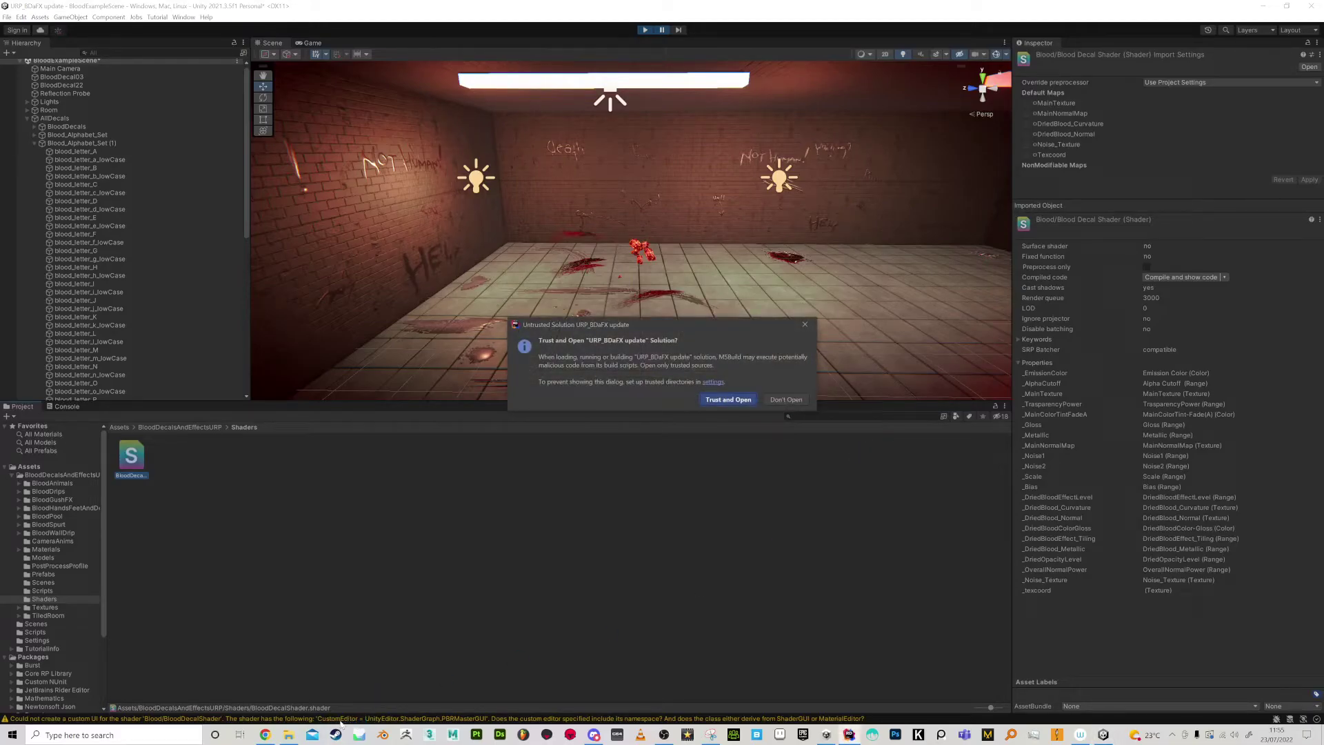
Trust the URP_BDaFX solution and comment out the PBRMasterGUI CustomEditor line near line 1977
left_click(739, 401)
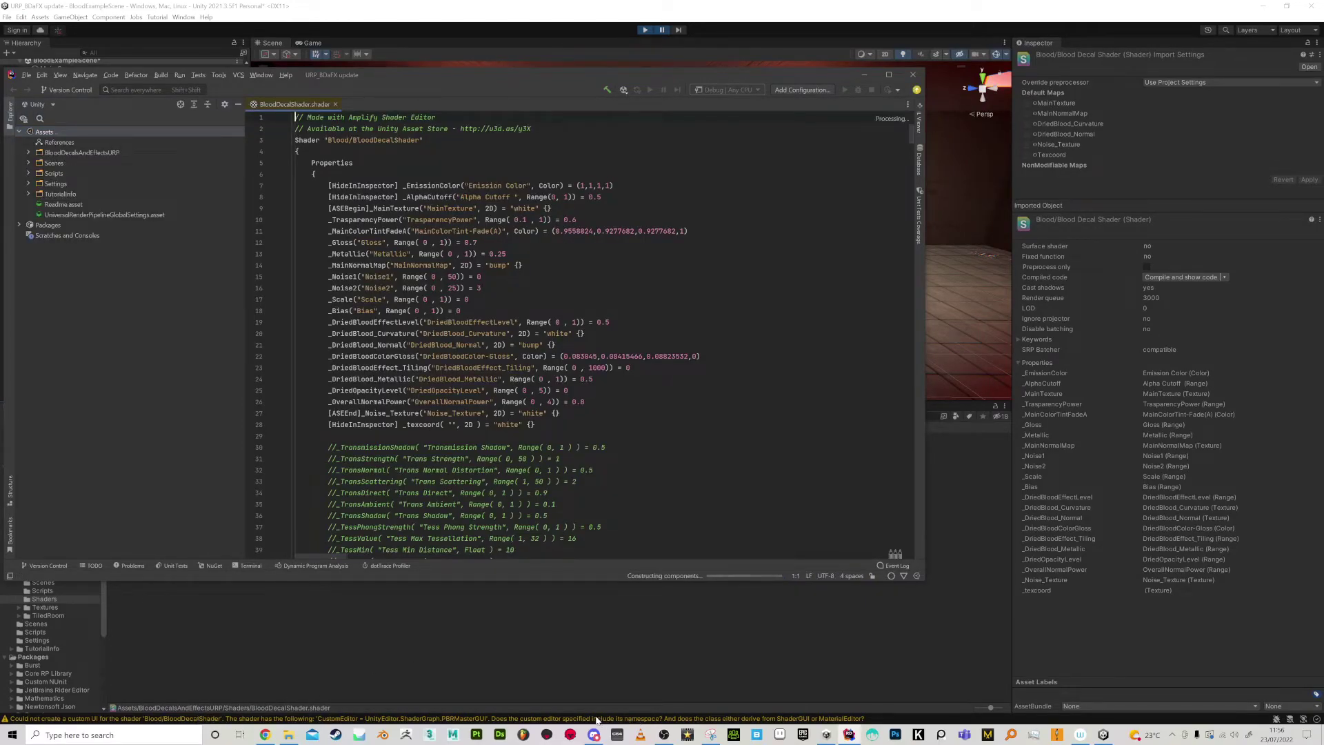
scroll(905, 139, "down", 5)
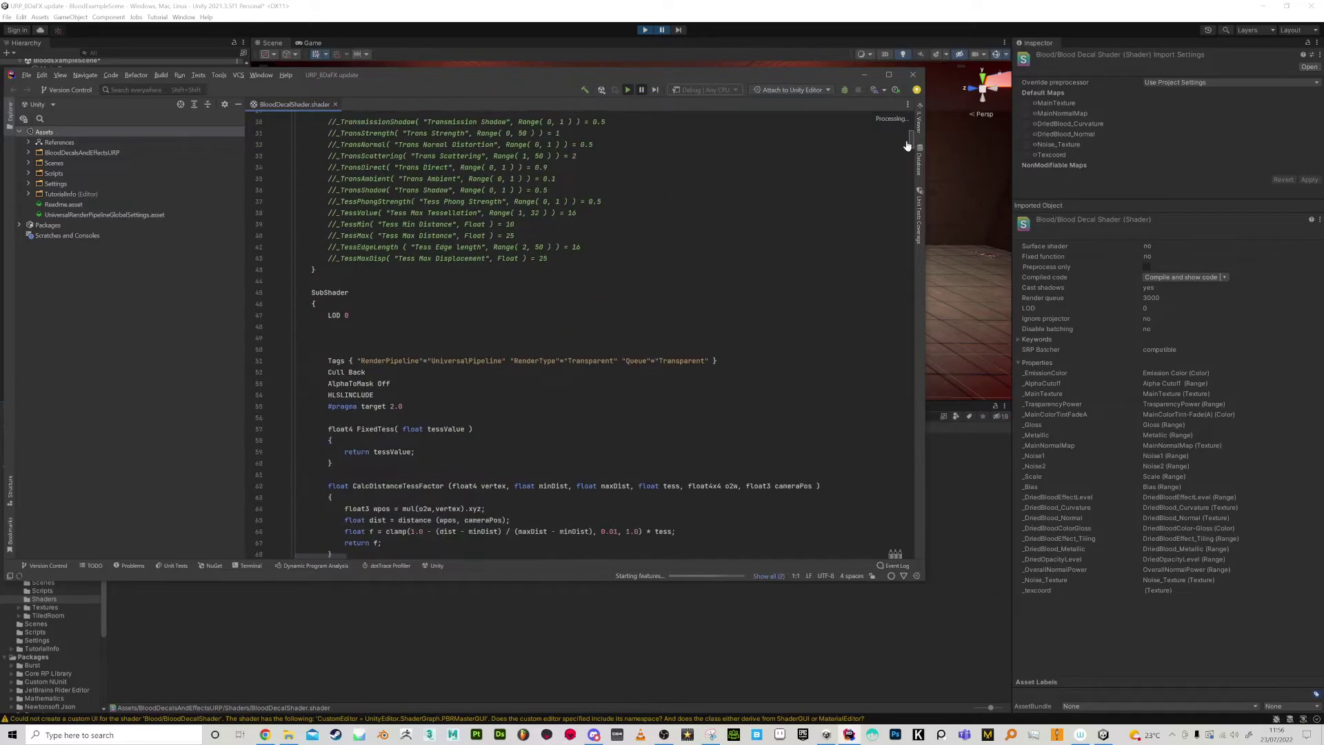
scroll(911, 152, "down", 10)
left_click_drag(912, 156, 916, 521)
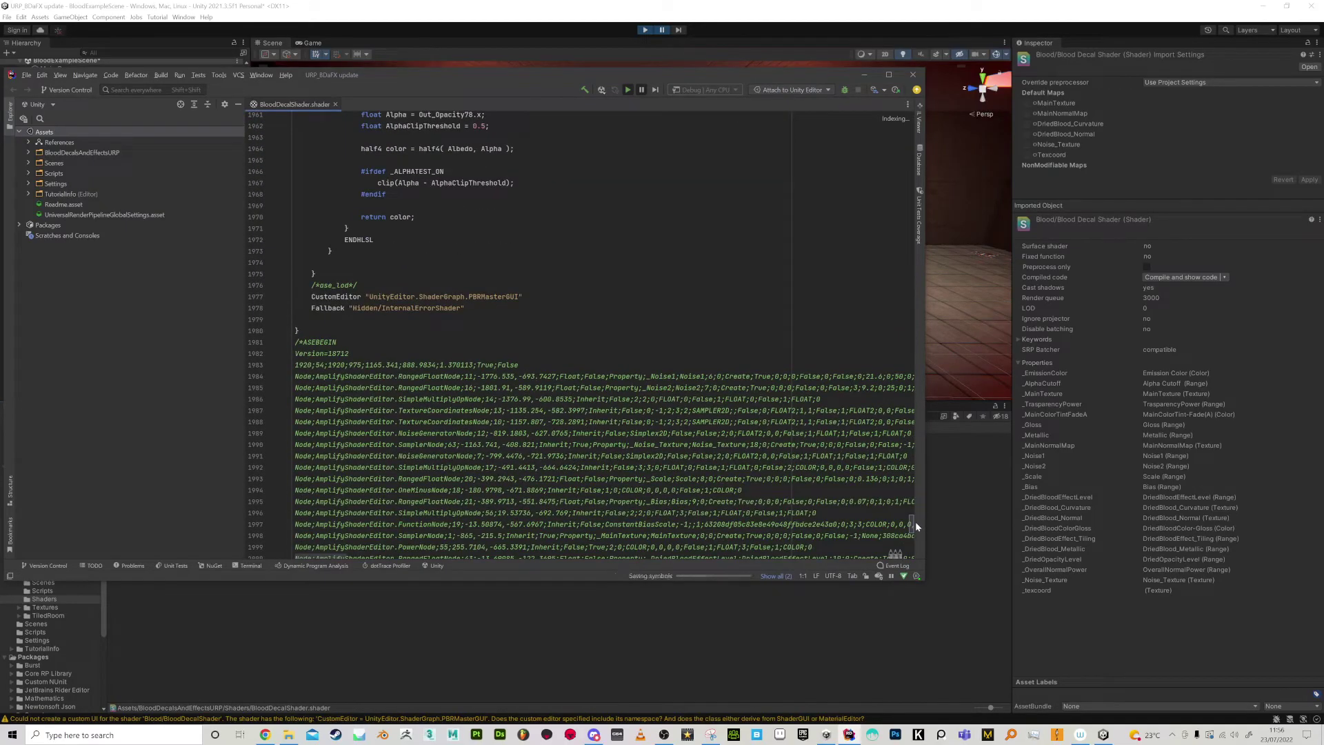
left_click(311, 296)
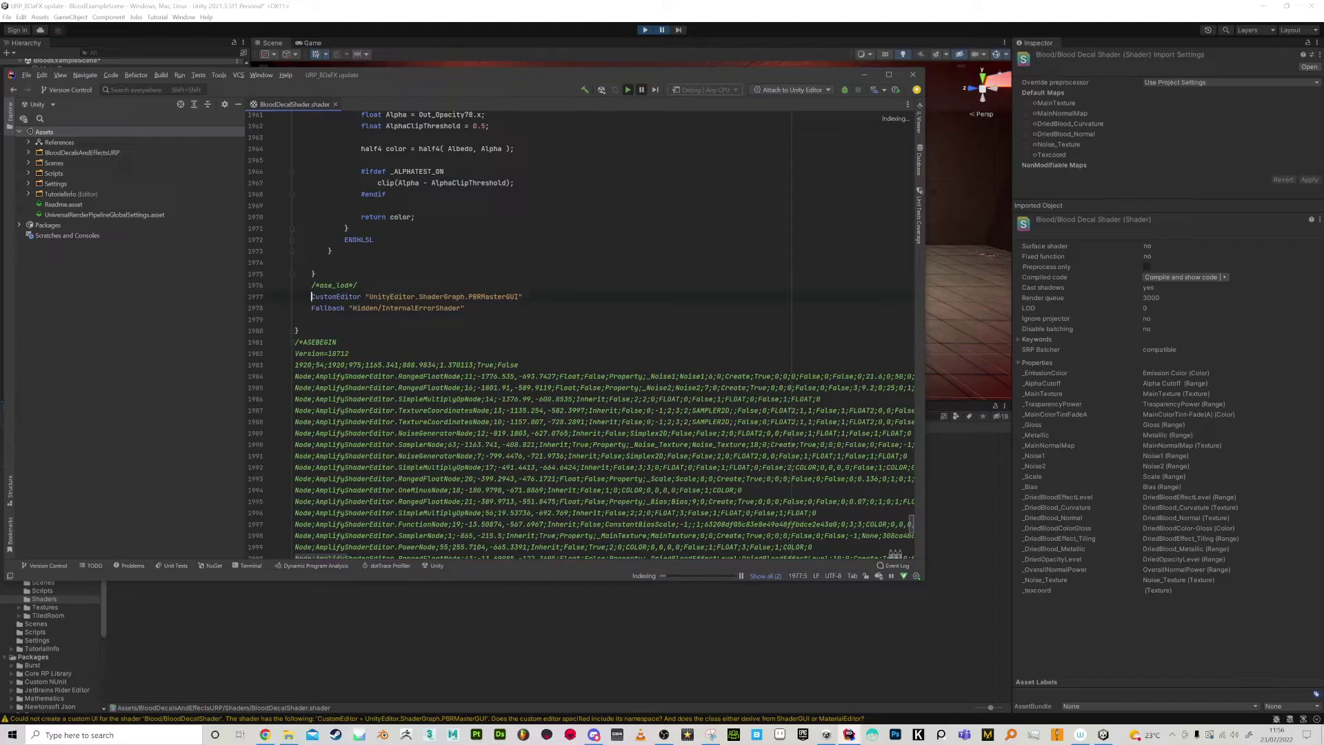
type("//")
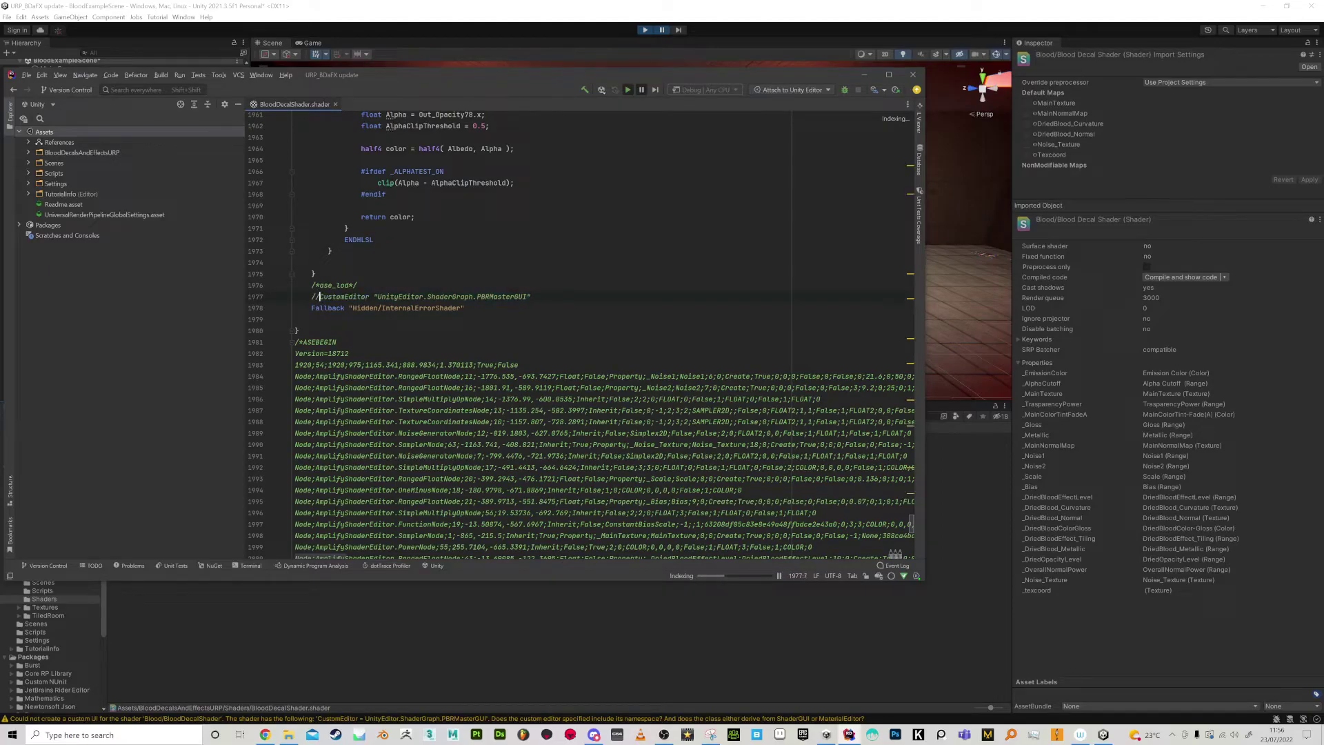
Back in Unity, clear the Console's shader warnings and enter play mode
left_click(431, 594)
left_click(67, 406)
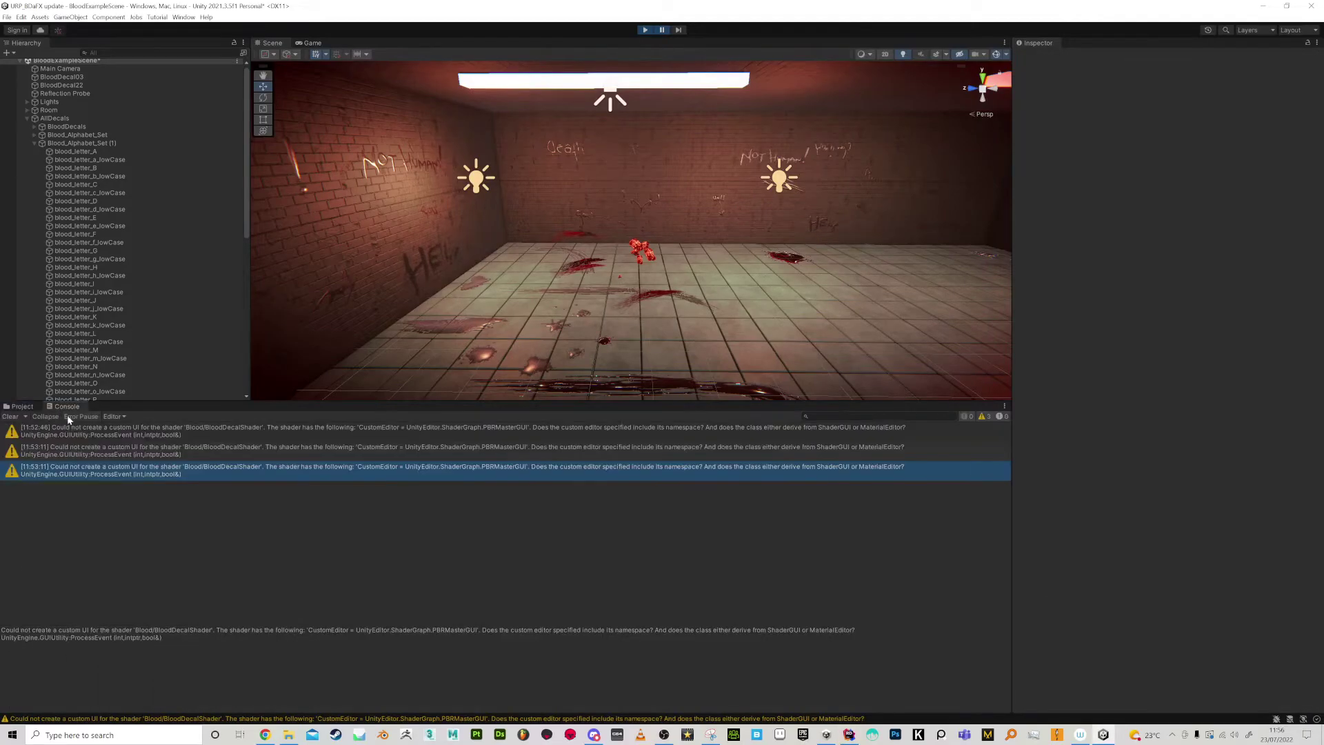
left_click(11, 417)
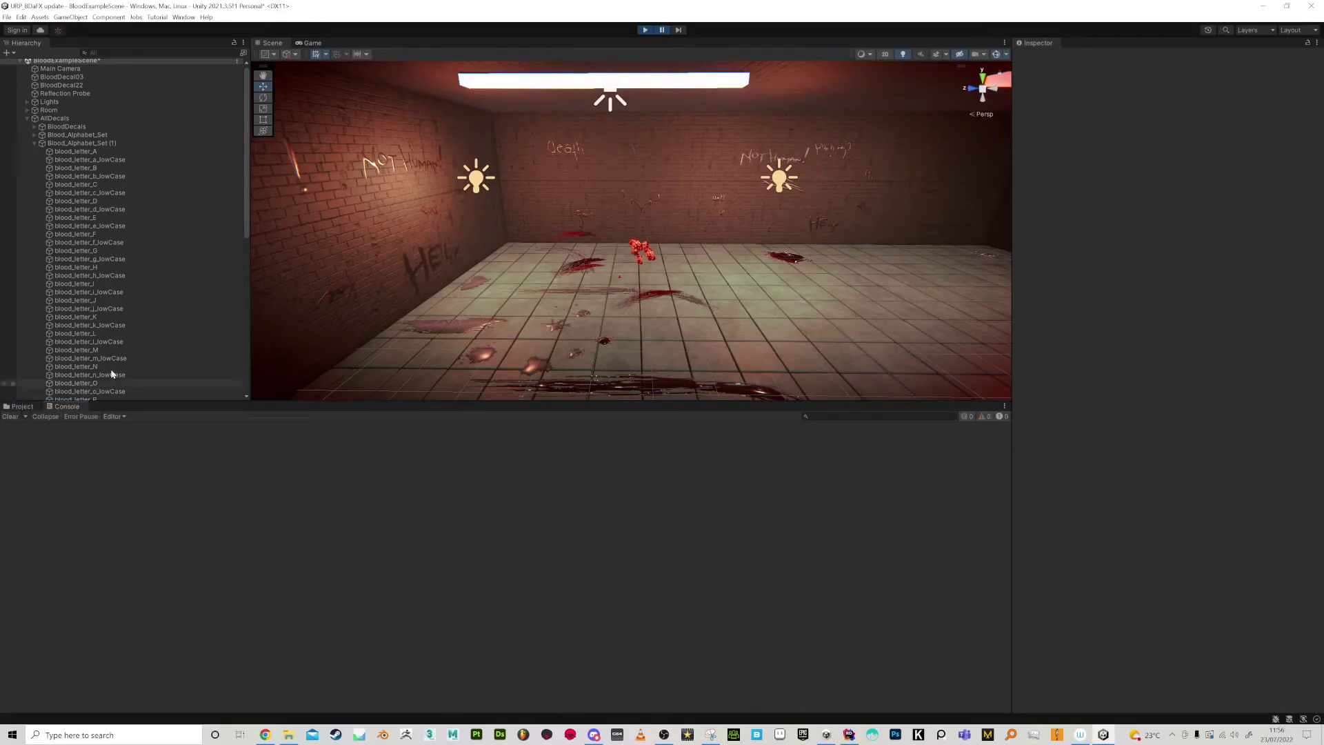
left_click(645, 30)
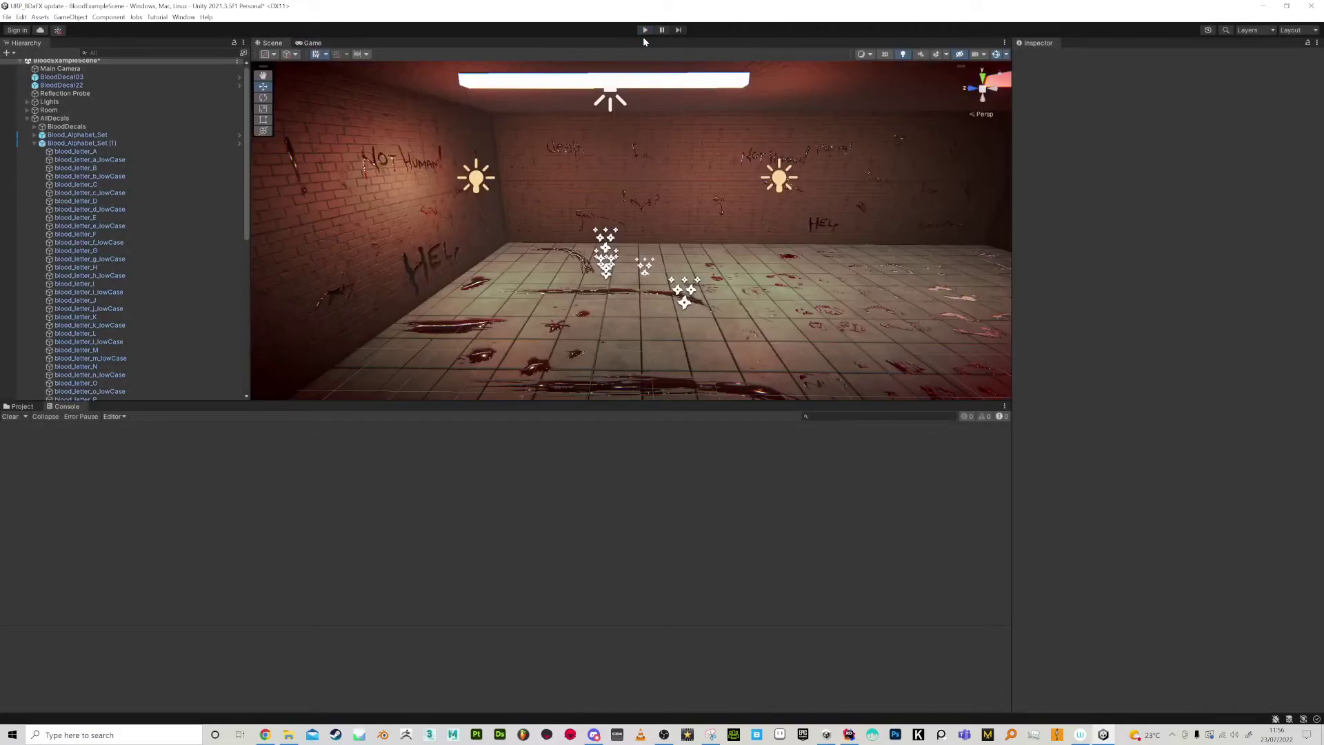
left_click(644, 29)
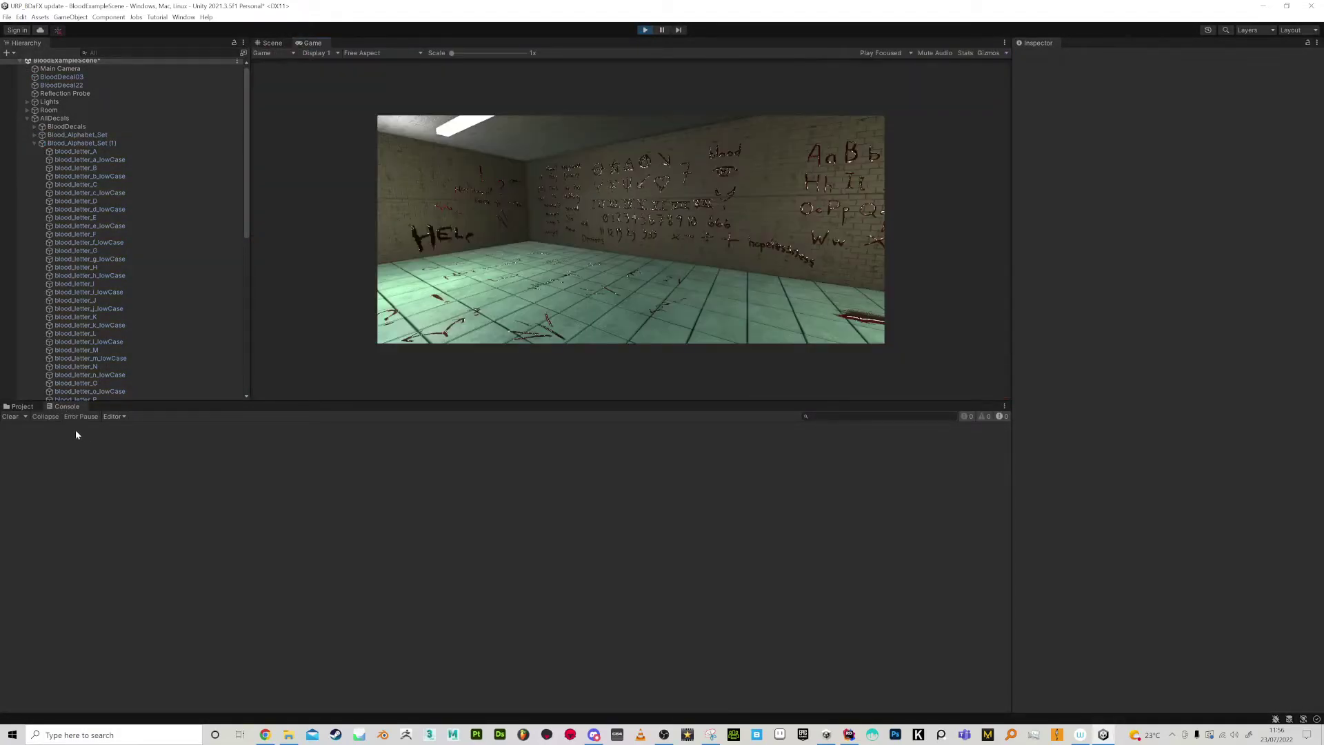
Recheck the Console, then open the BloodPool folder in the Project tab
left_click(22, 407)
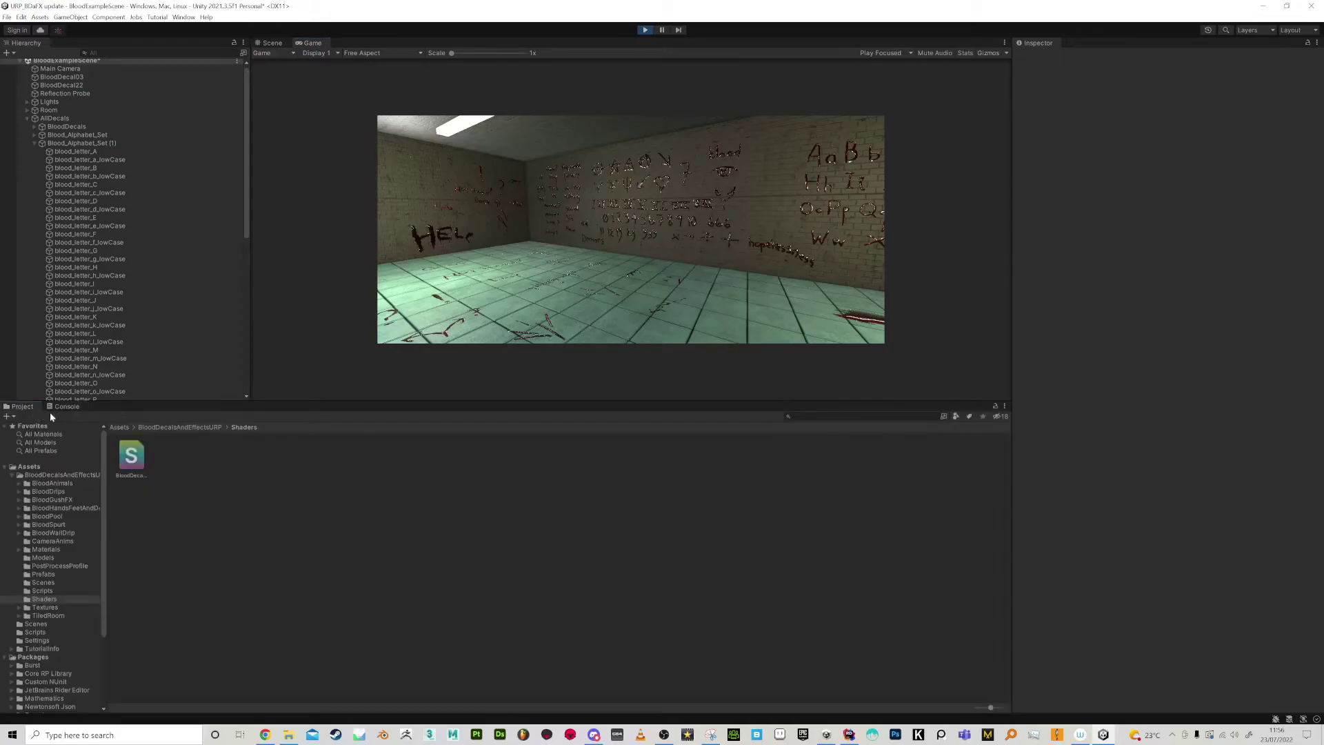
left_click(52, 406)
left_click(20, 408)
left_click(129, 469)
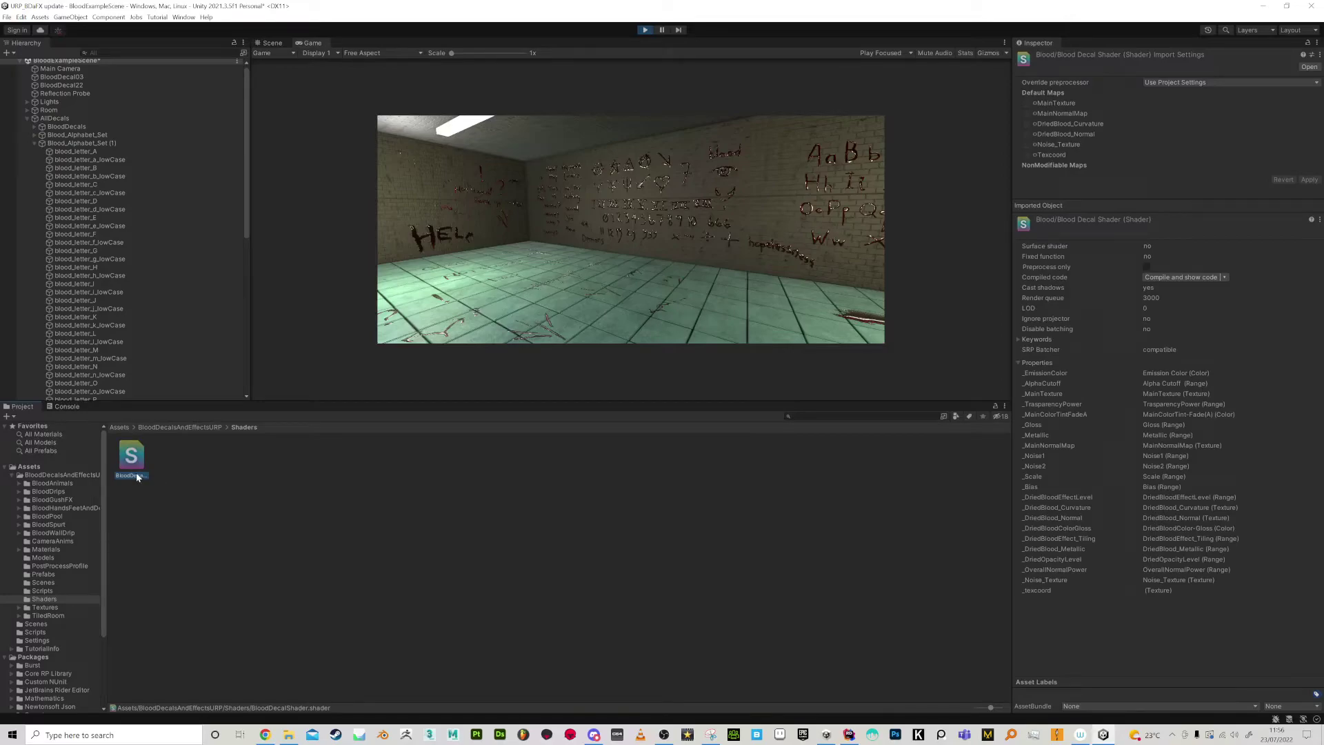
scroll(142, 476, "up", 3, "ctrl")
left_click(193, 532)
left_click(134, 471)
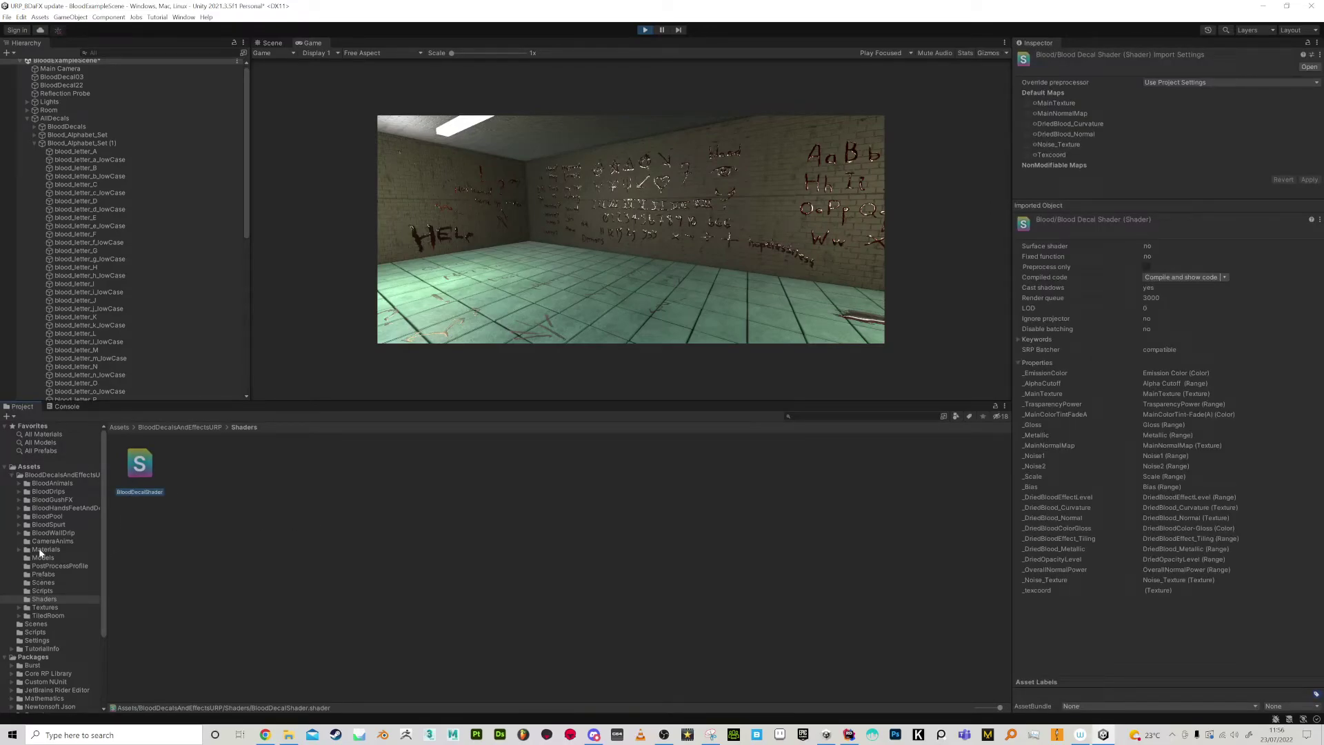
left_click(48, 516)
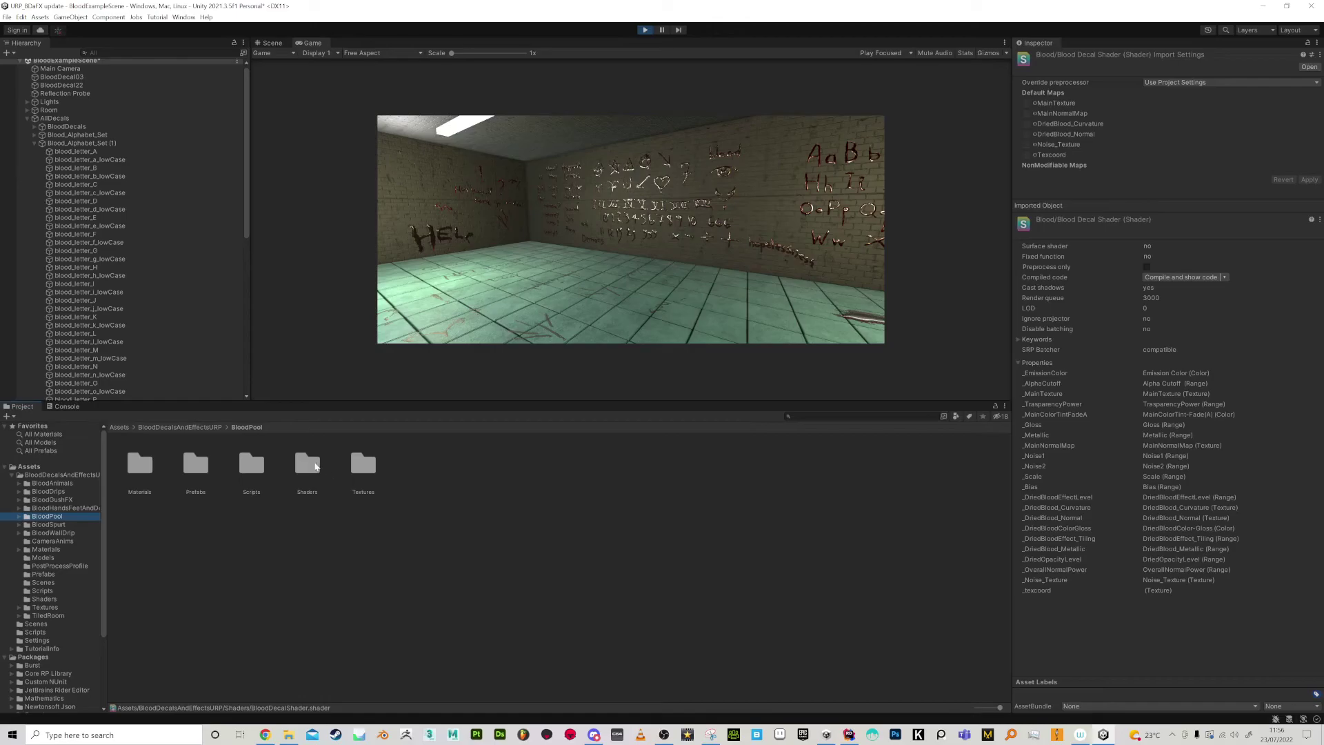
Comment out BloodPoolShader's CustomEditor line with // in Rider and close both shader files
double_click(307, 465)
double_click(141, 466)
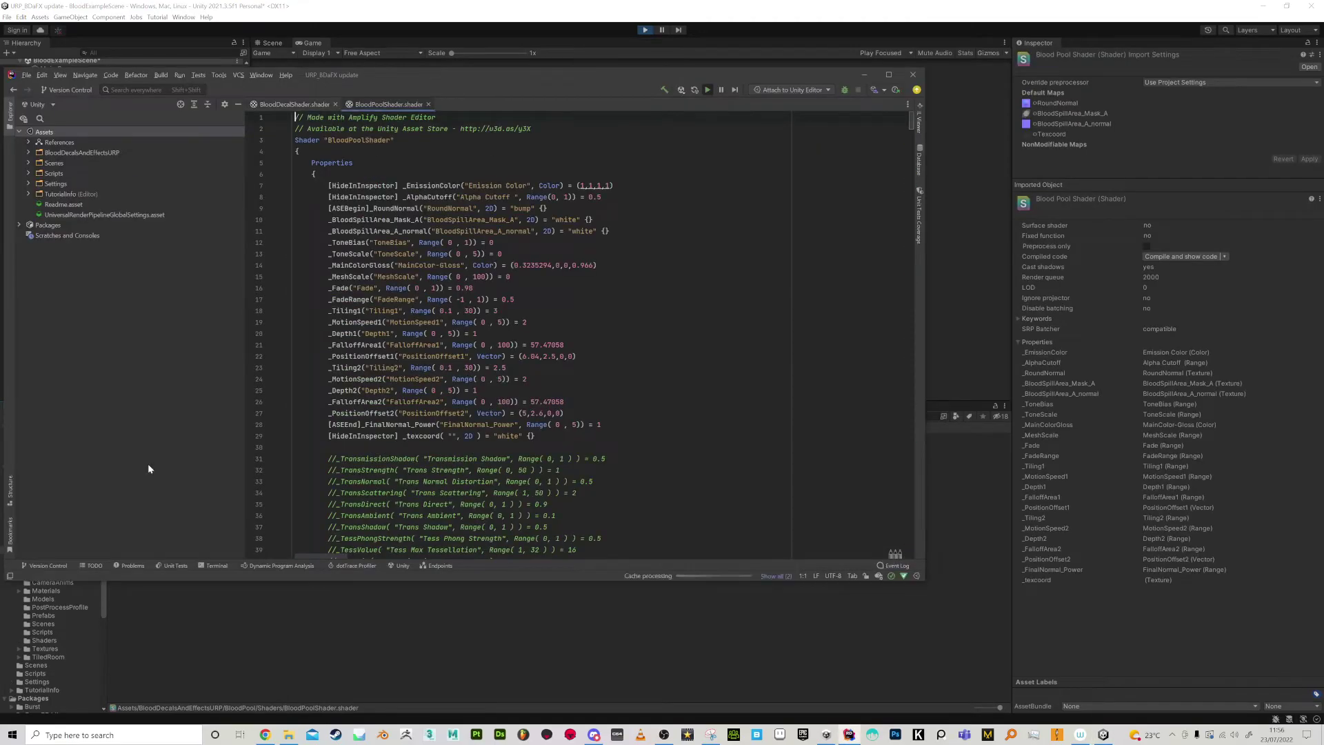
left_click_drag(910, 127, 917, 513)
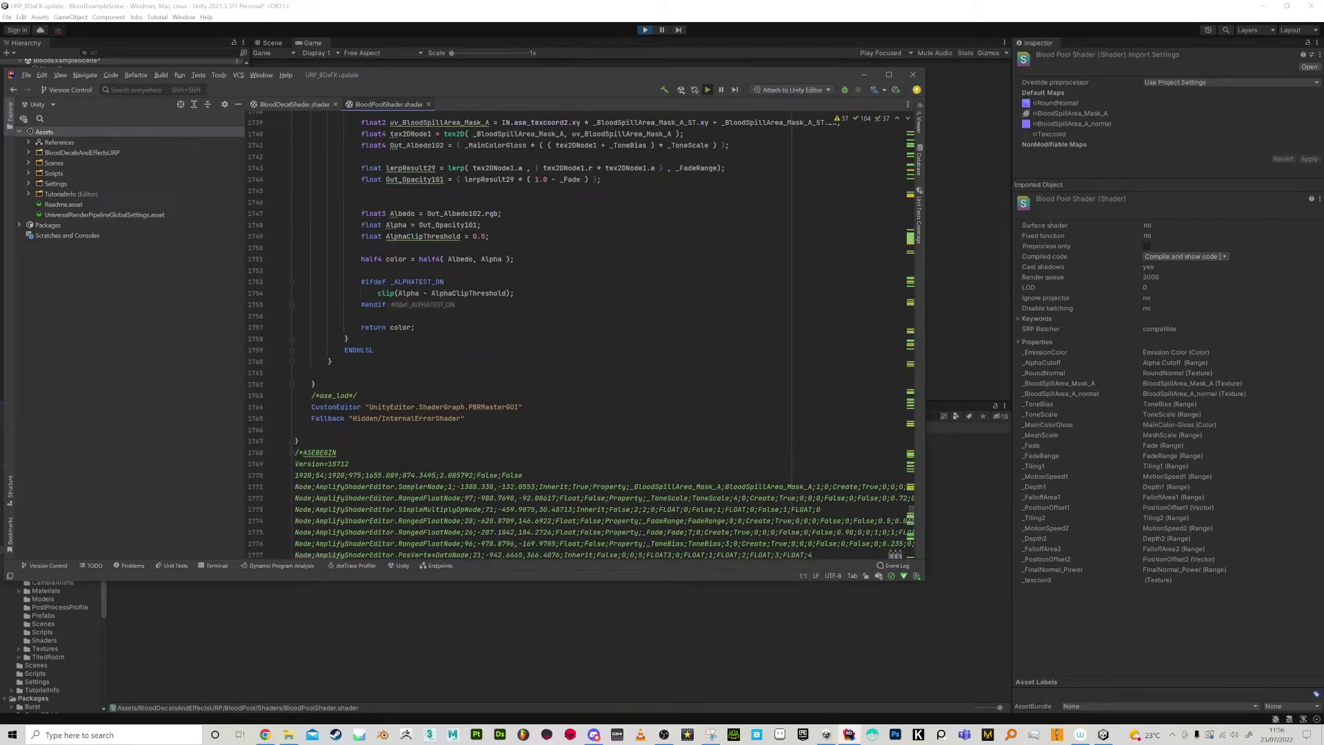
left_click(311, 407)
type("//")
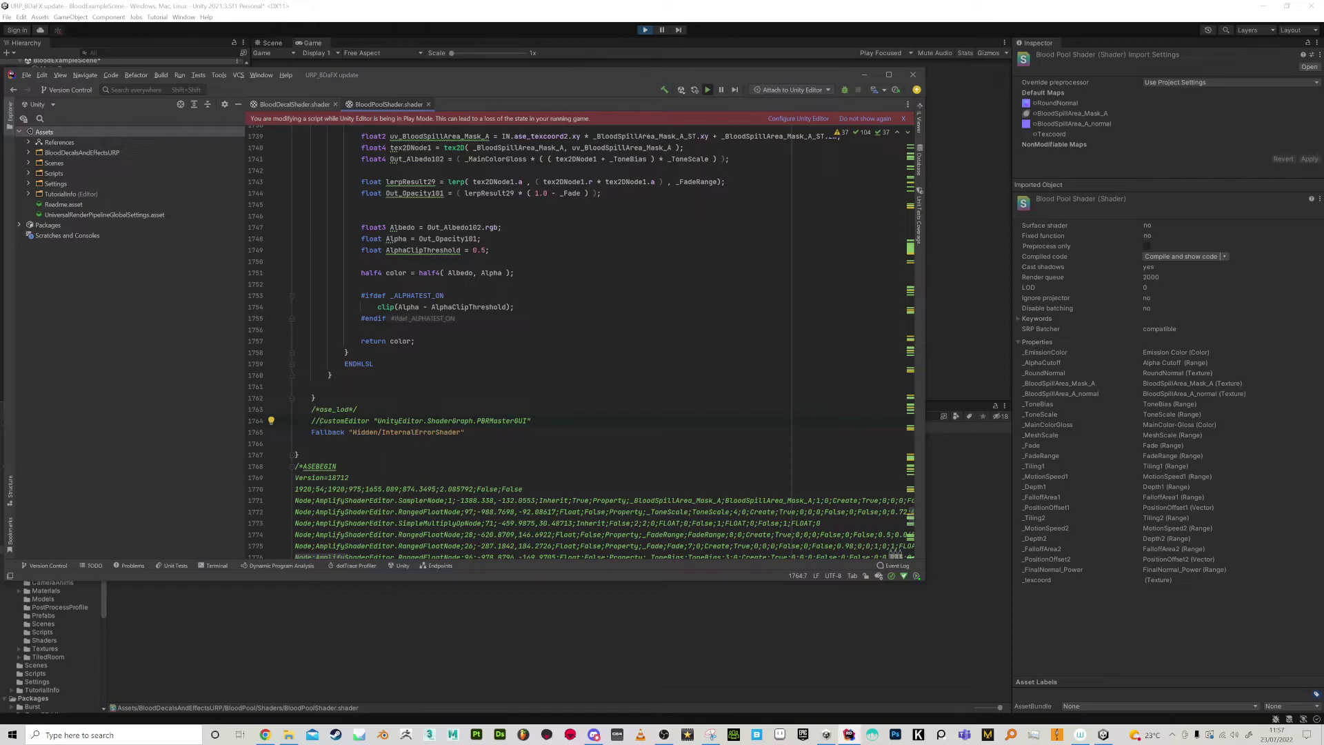
key("Down")
key("Down")
left_click(428, 104)
left_click(336, 104)
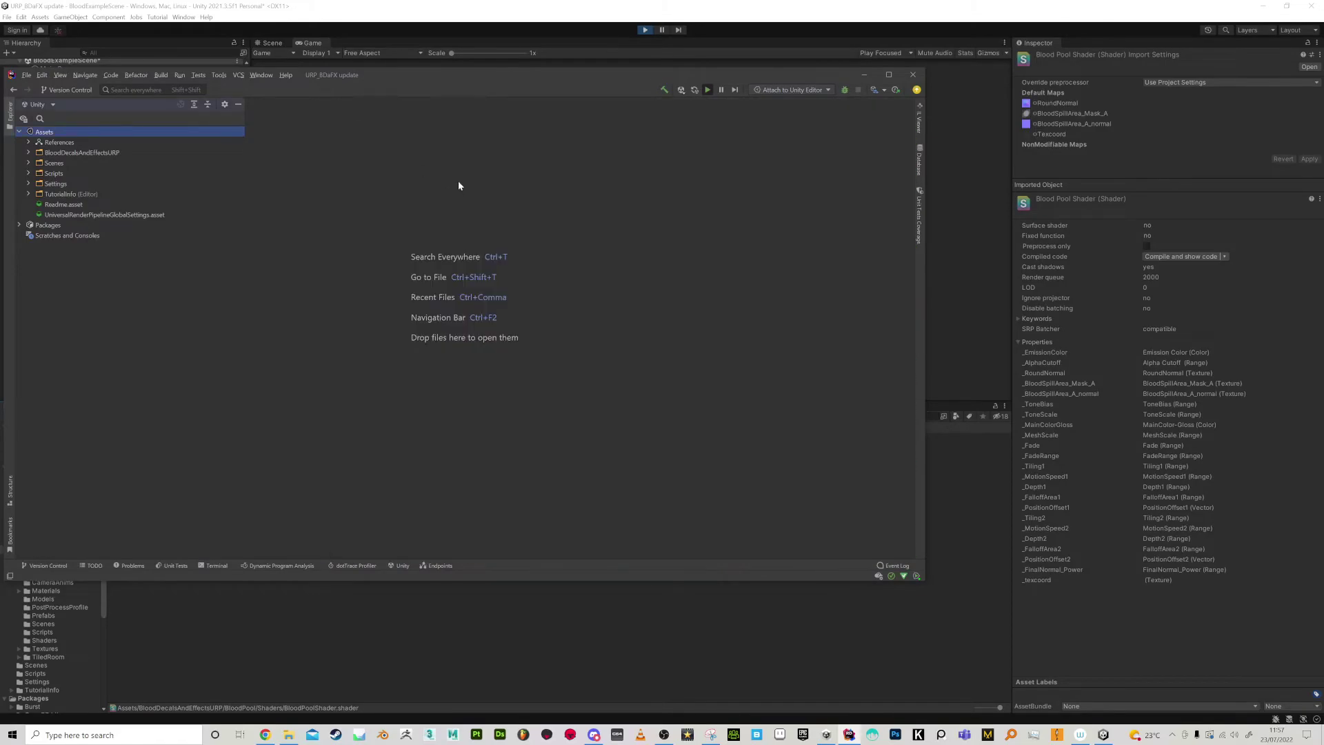
Quit Rider, enlarge the Scene view, and collapse the BloodPool folder
left_click(913, 74)
left_click(487, 352)
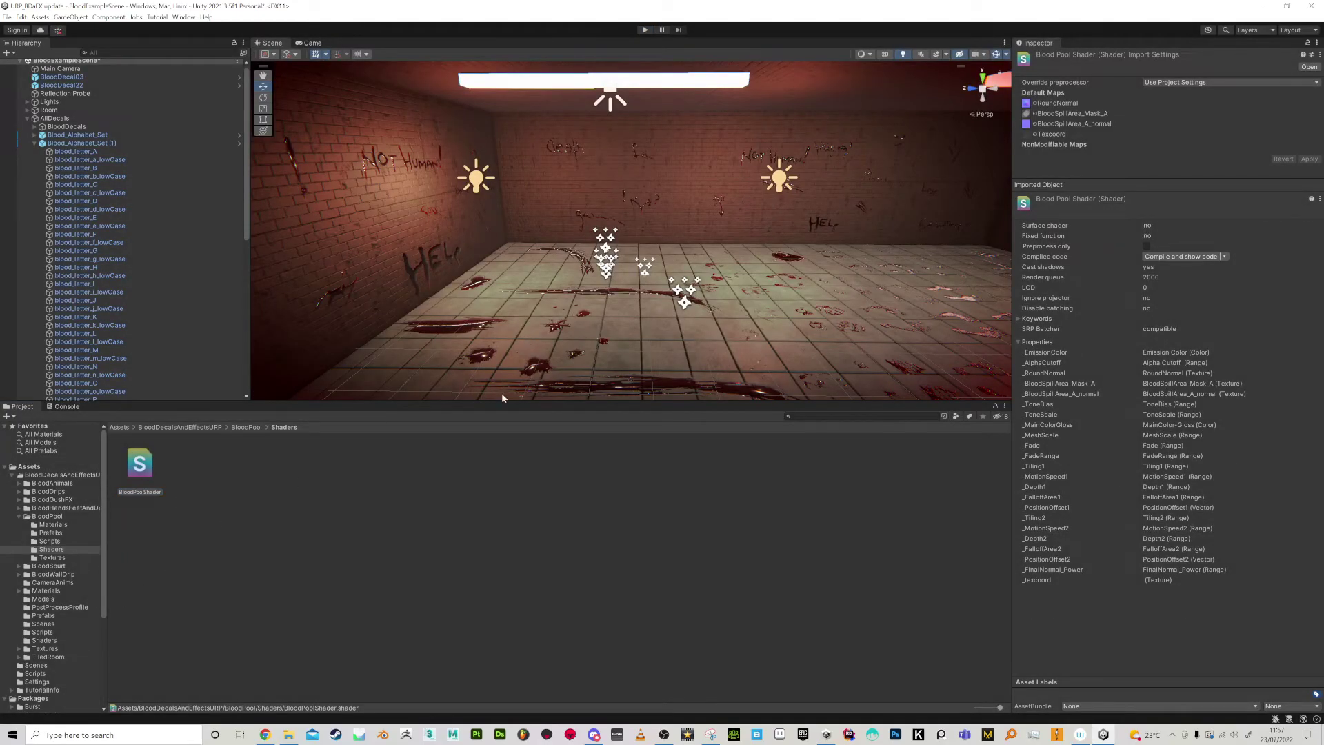
left_click_drag(506, 403, 526, 523)
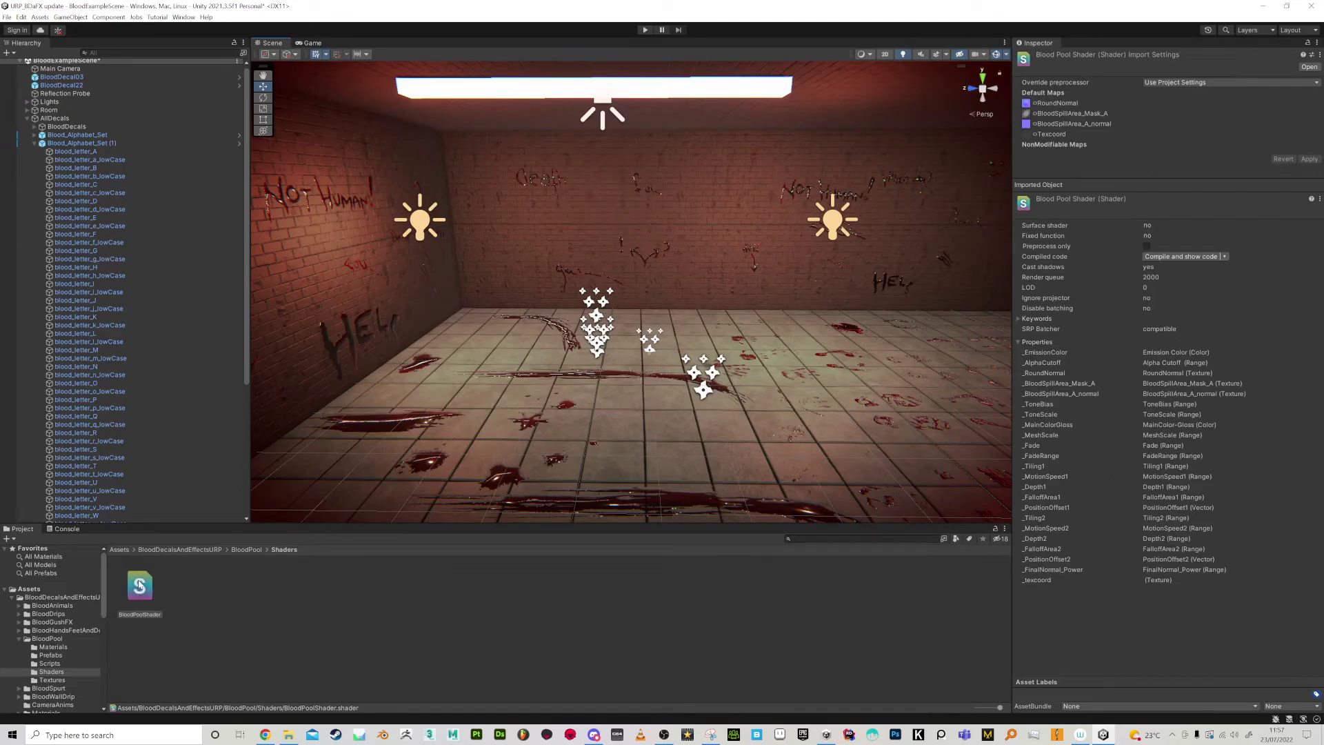
left_click(19, 639)
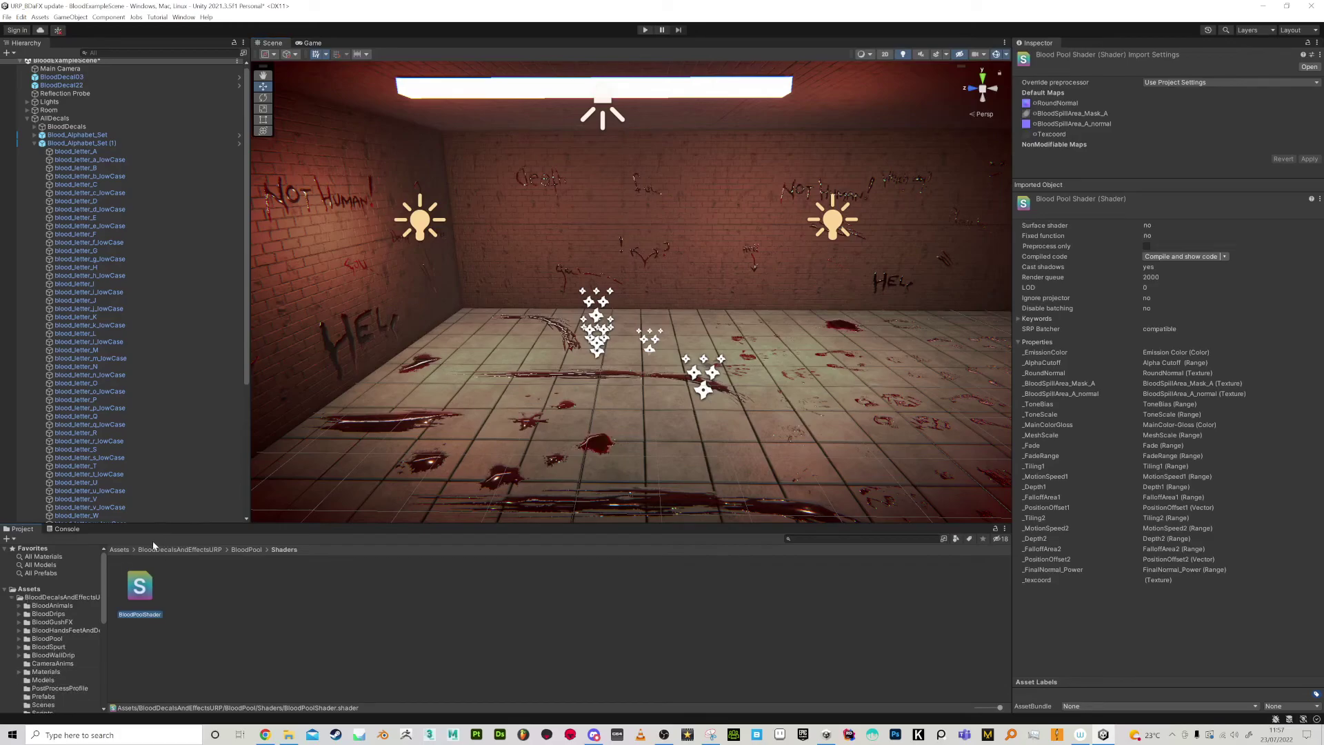